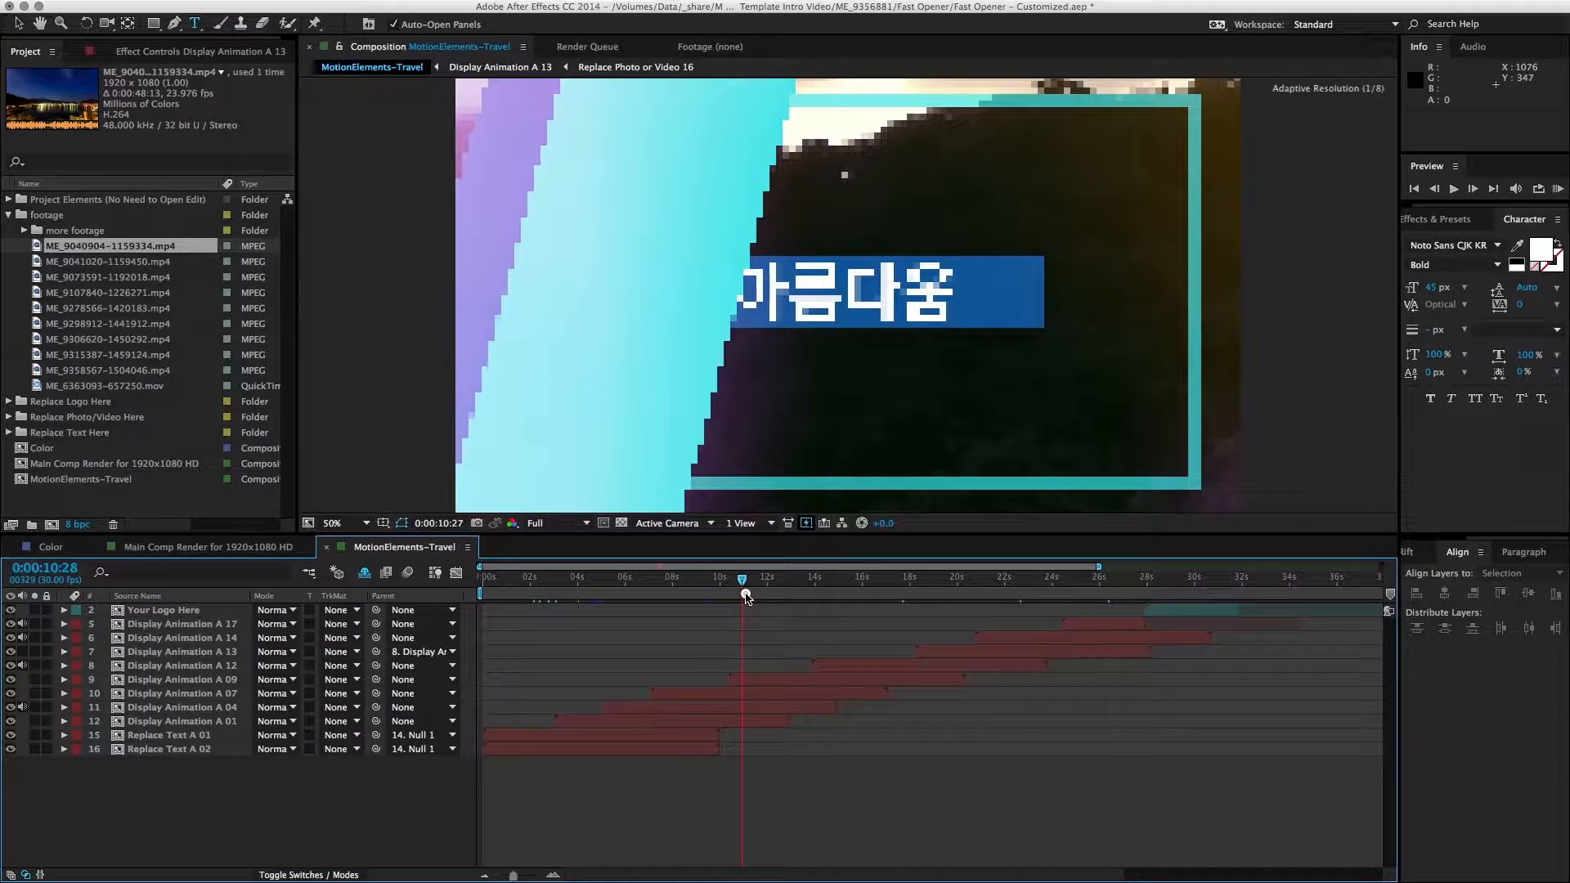
Step: Solo the Display Animation A 14 layer and preview its part of the timeline up to about 0:00:23:19
click(788, 597)
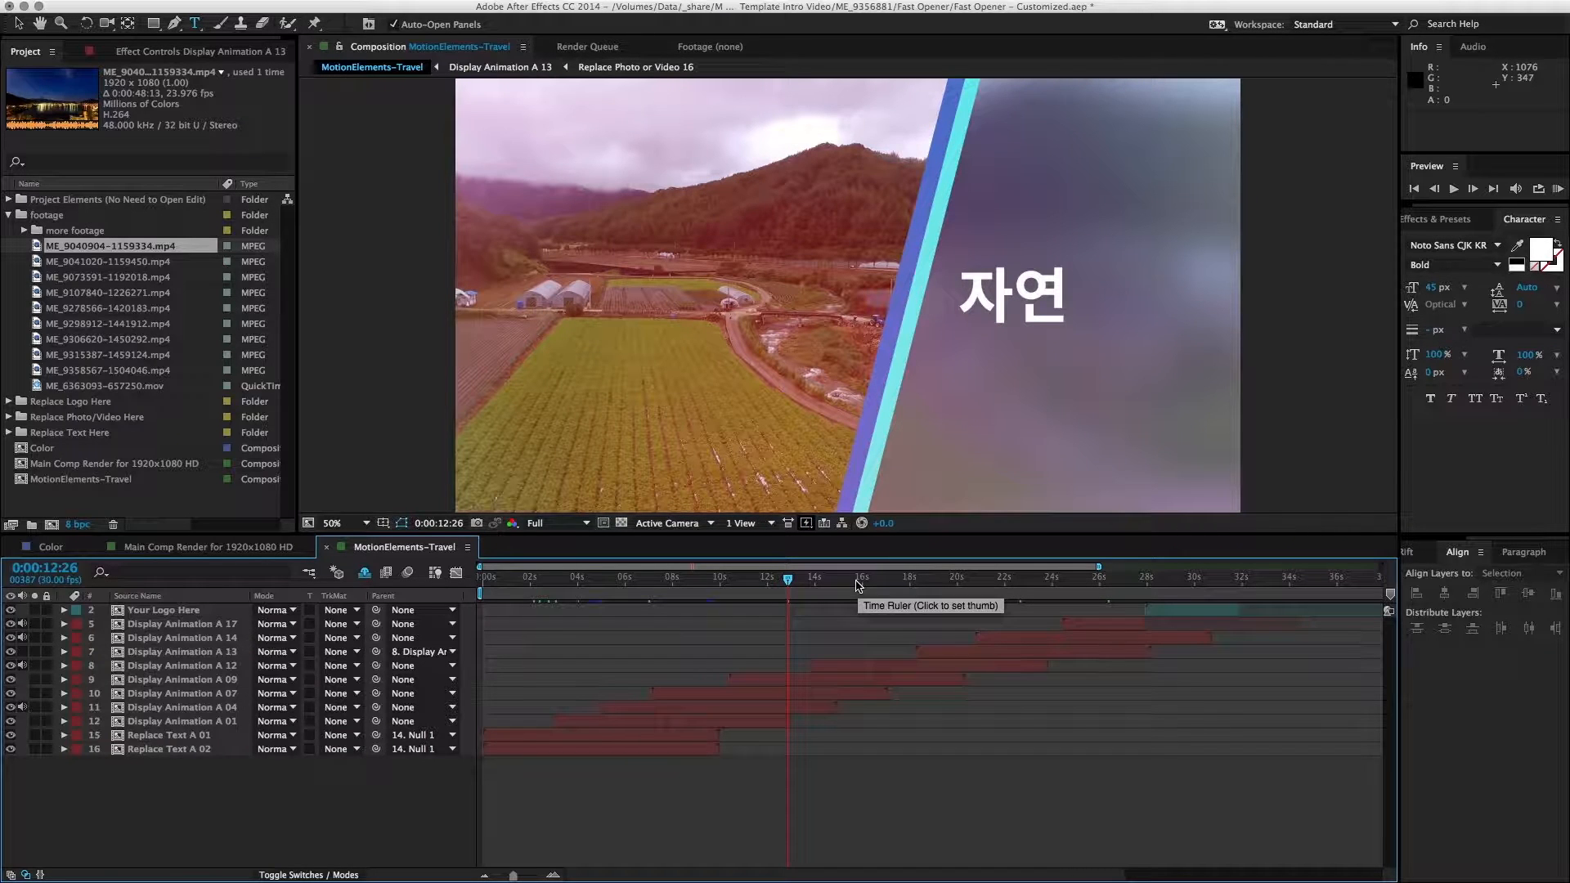
drag(723, 587, 1017, 598)
click(1033, 639)
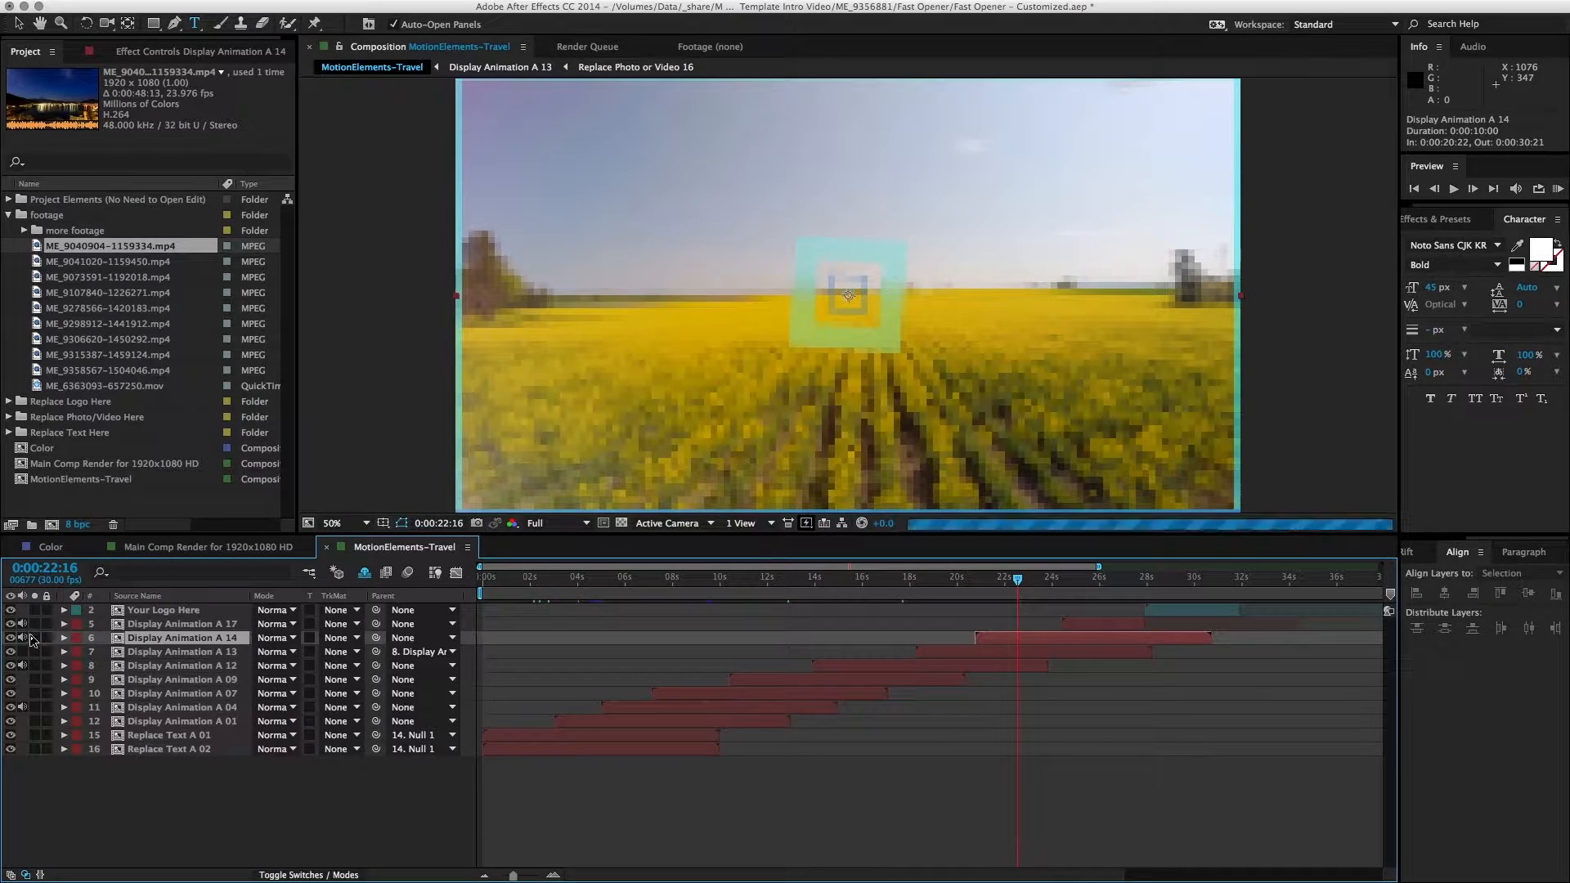
click(35, 638)
drag(1017, 579, 1041, 582)
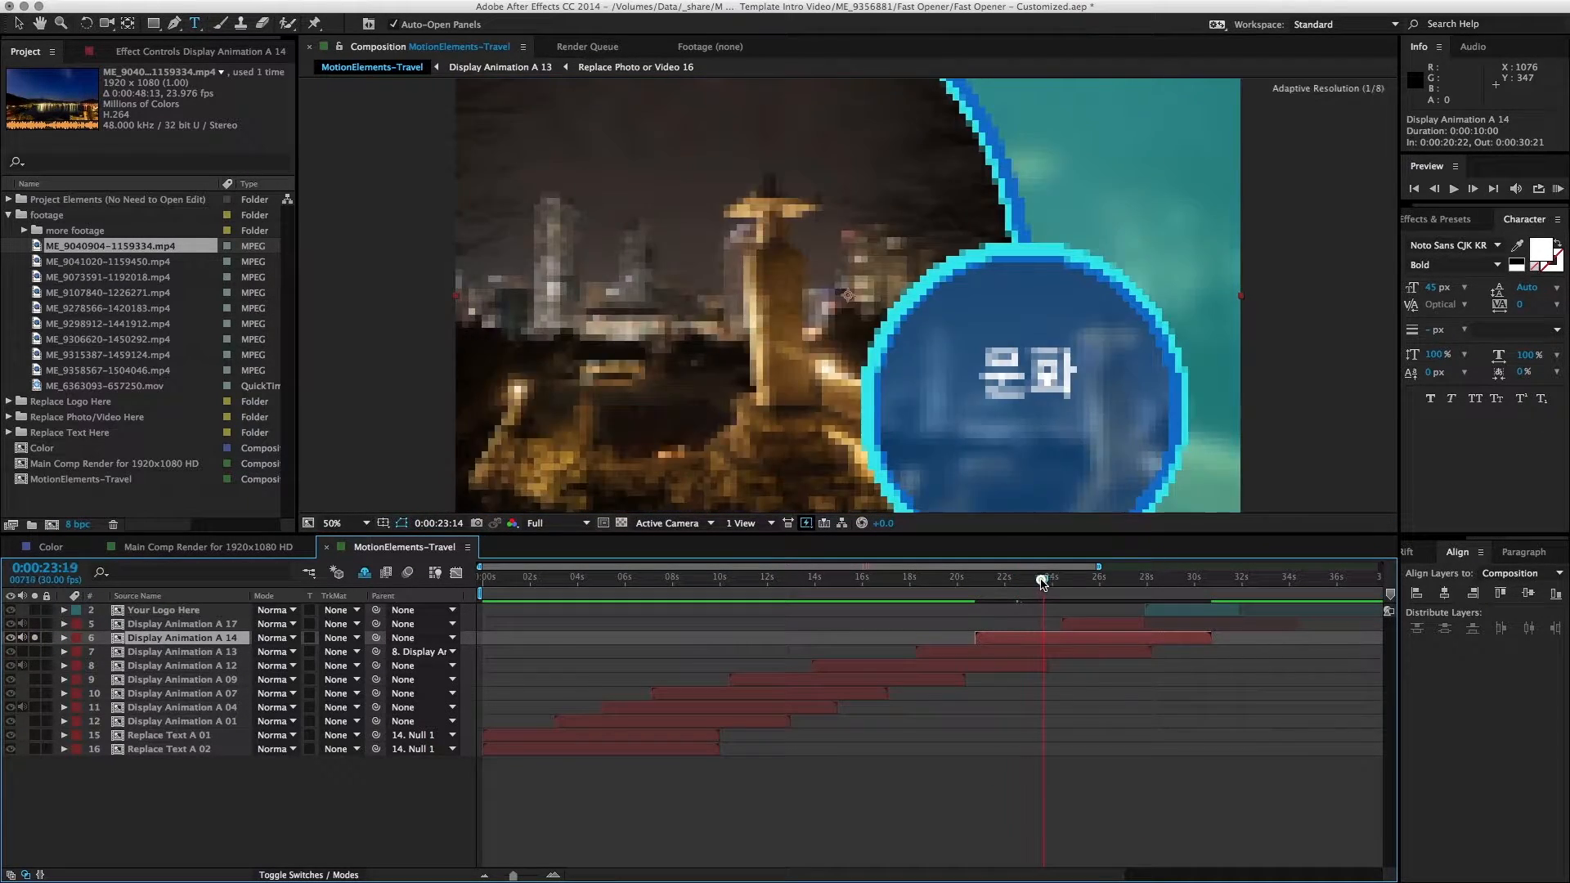
Step: Solo the Display Animation A 09 layer too and preview its animation from 0:00:12:00 to about 0:00:15:00
click(876, 582)
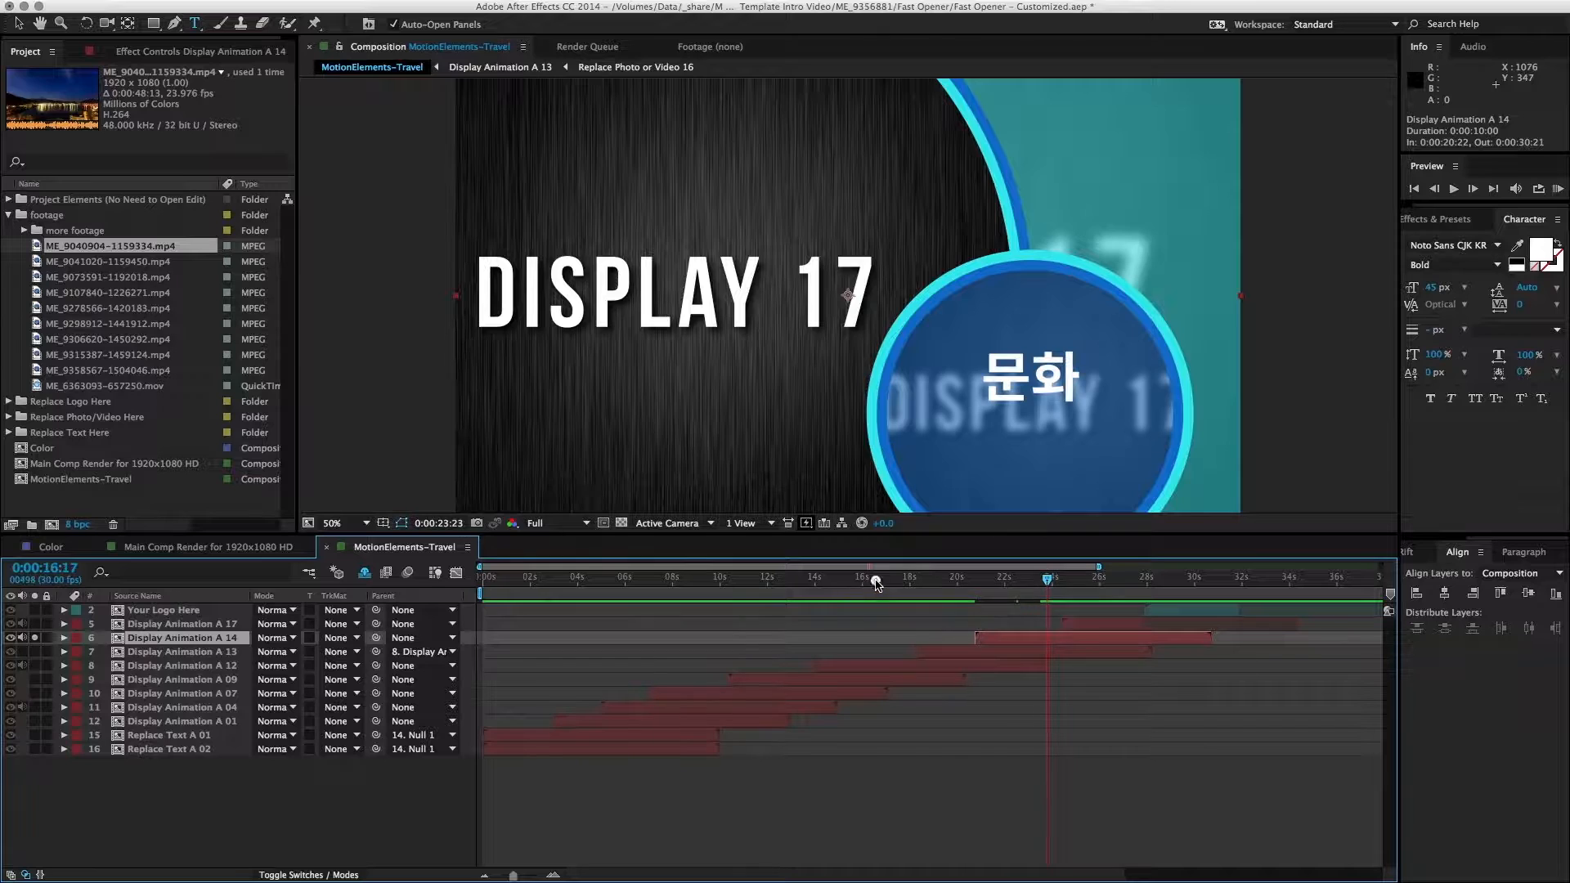
drag(876, 582, 815, 586)
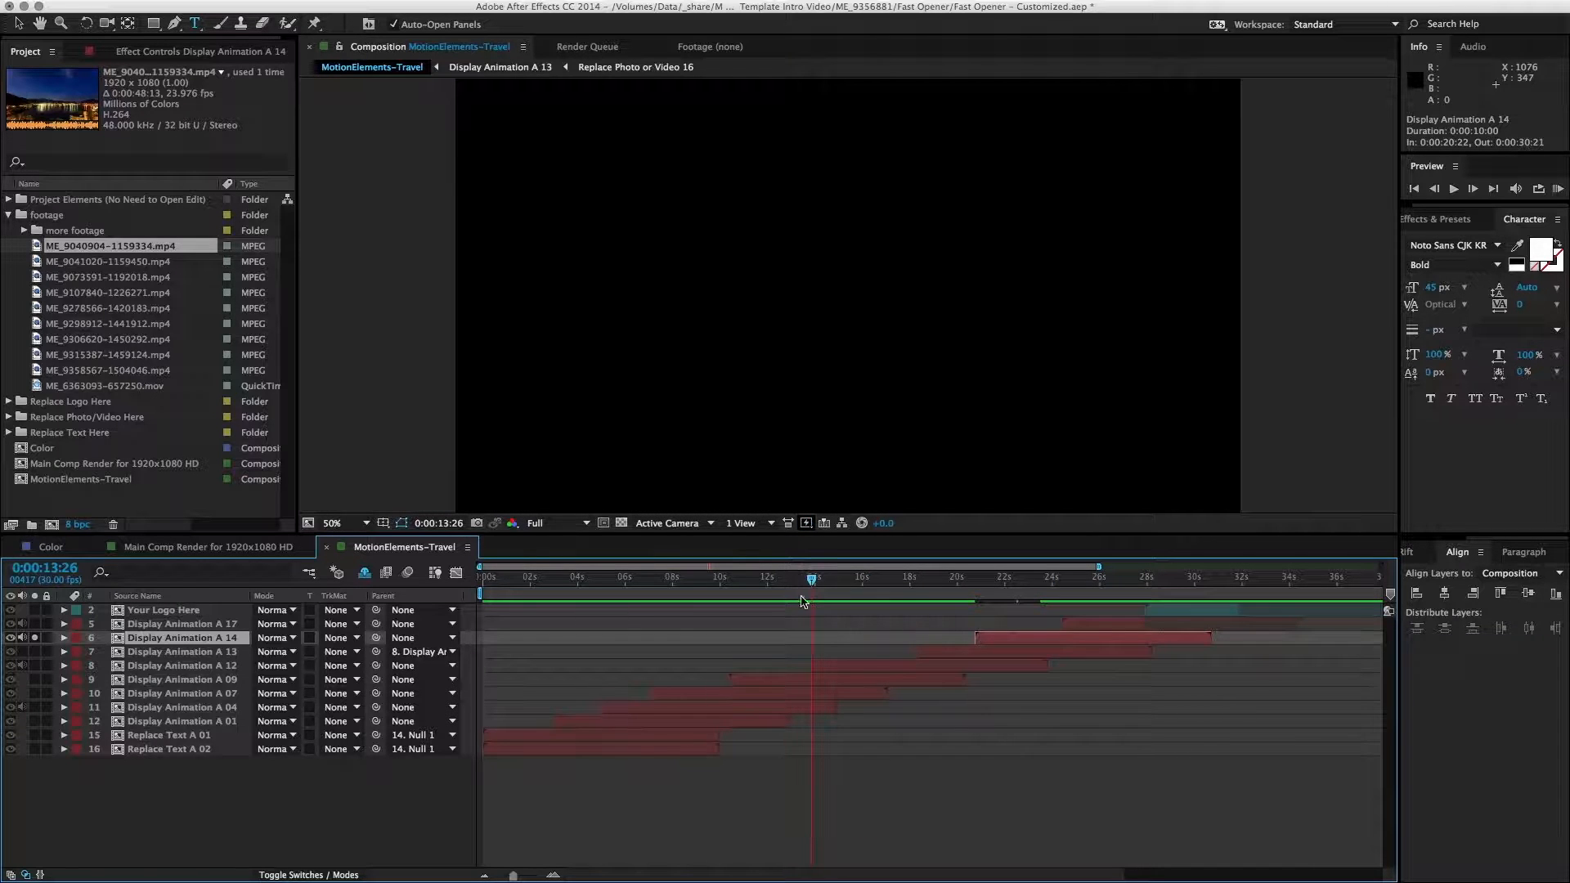
click(767, 581)
click(796, 684)
click(34, 679)
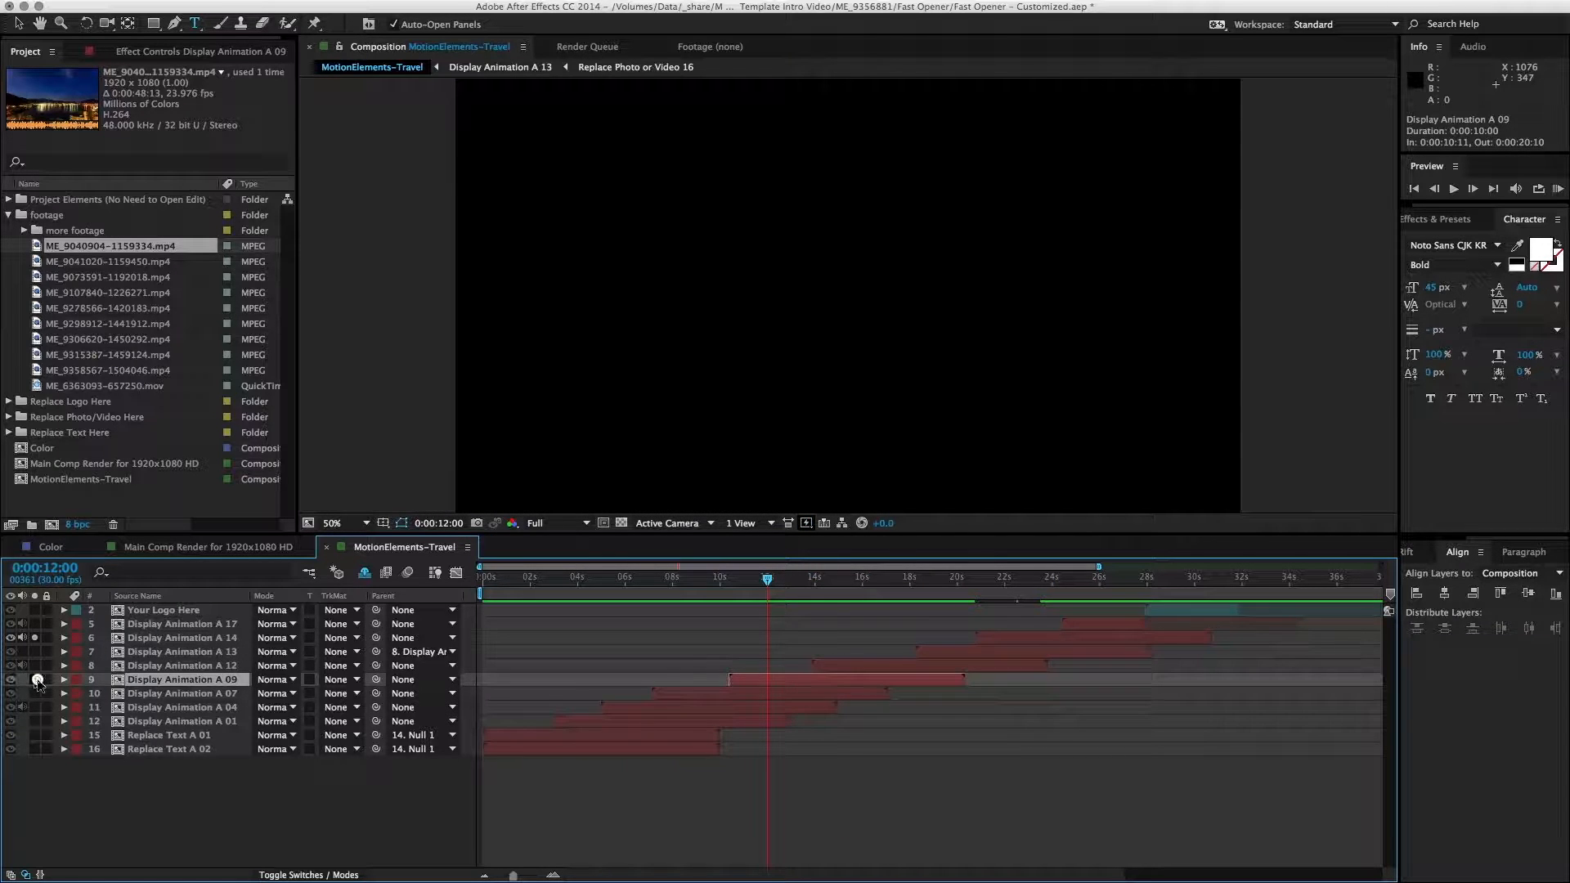
drag(770, 579, 844, 578)
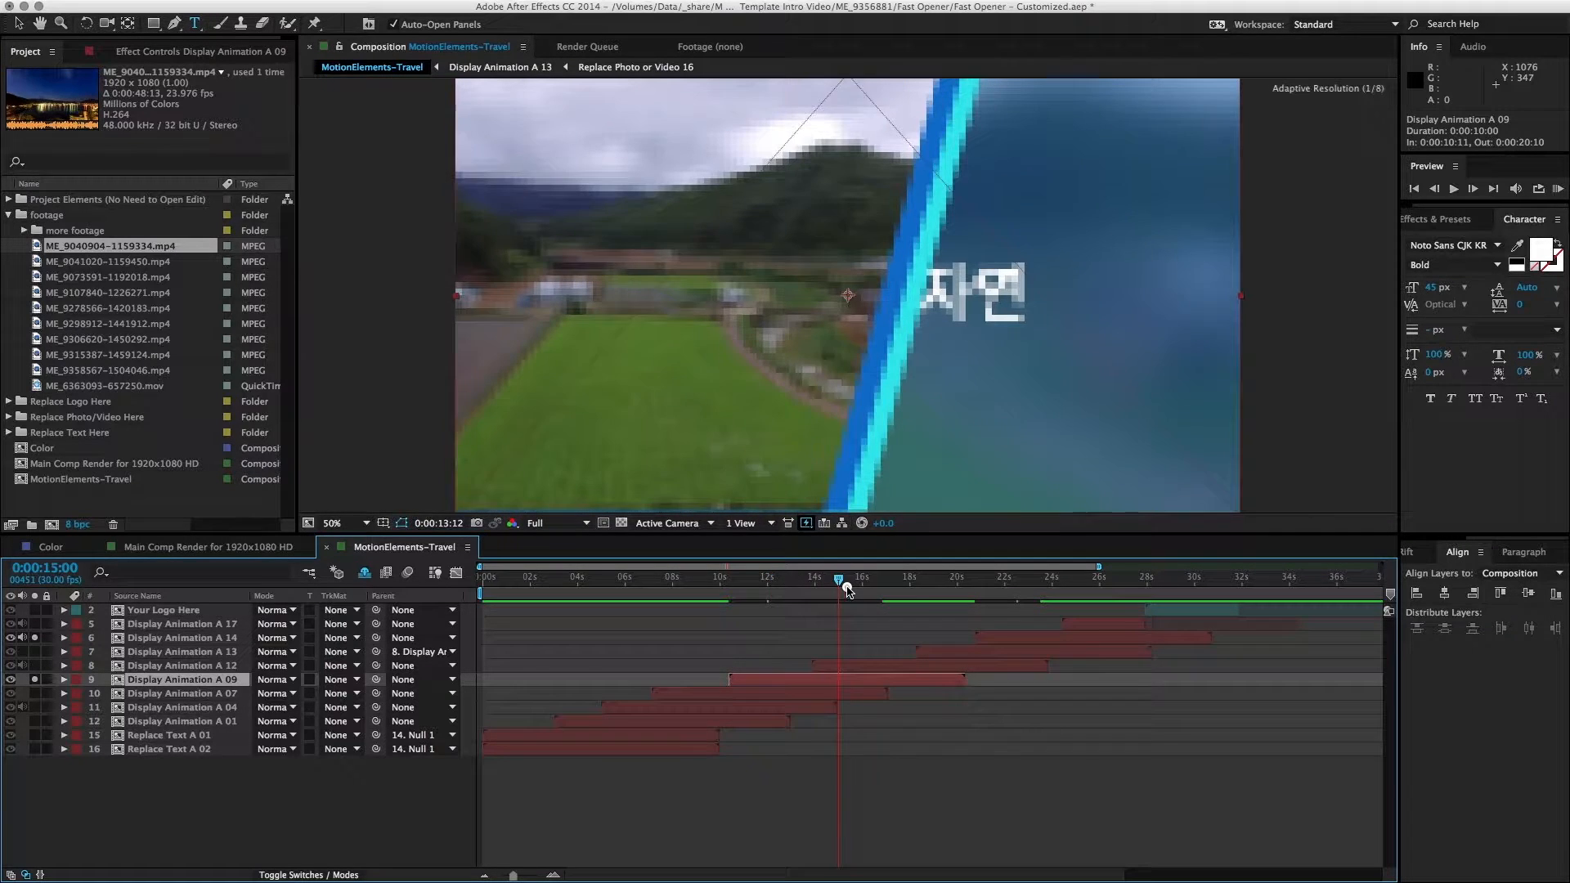
Step: Turn off solo for the Display Animation A 09 and Display Animation A 14 layers
click(35, 680)
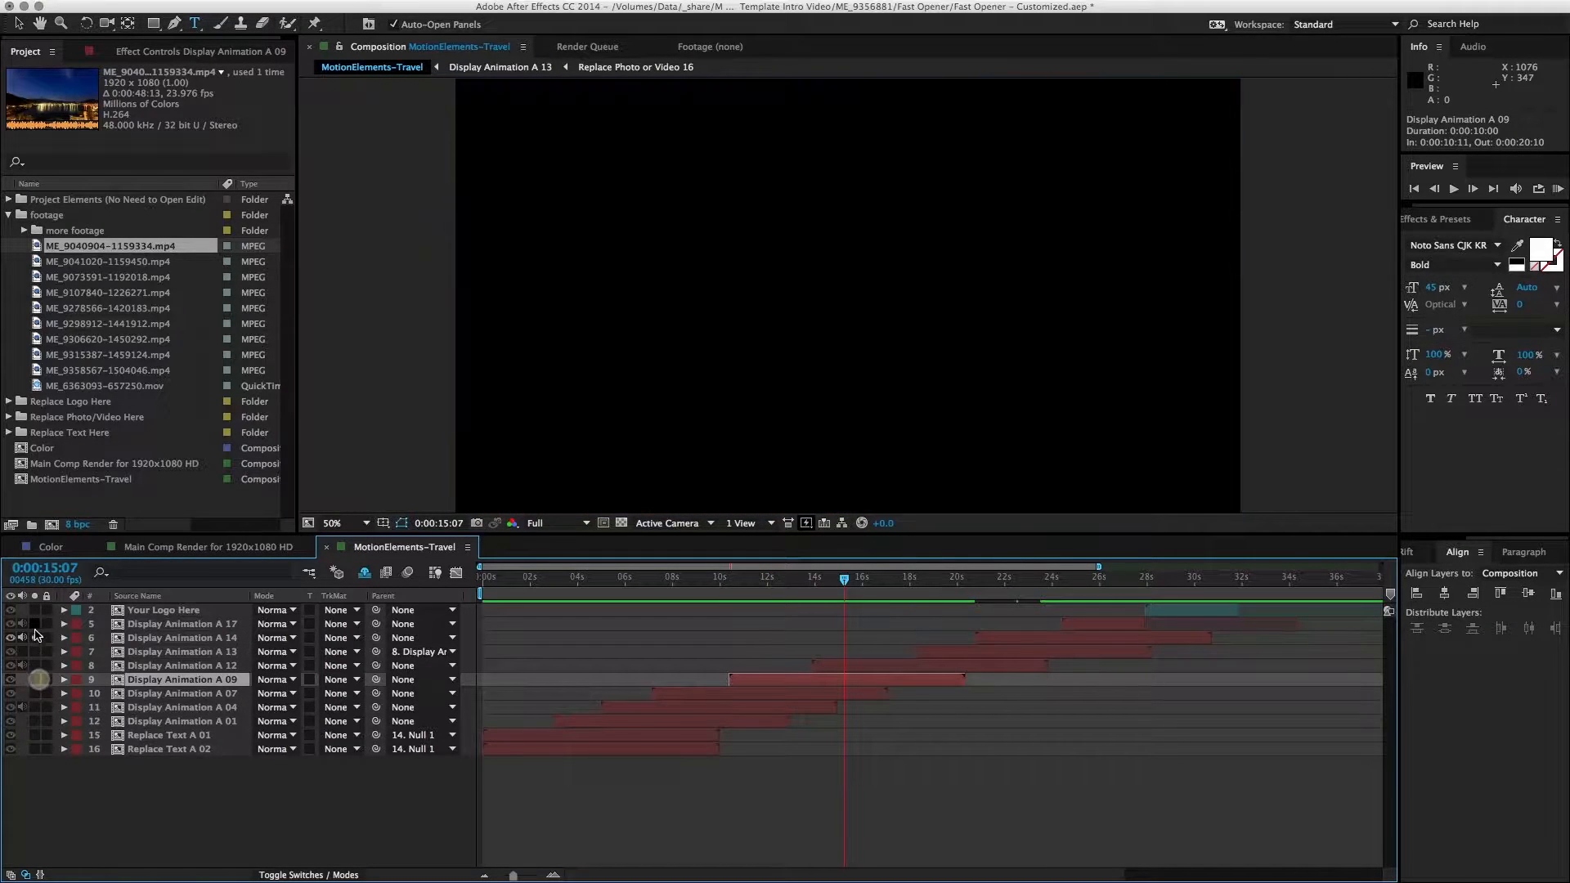
click(189, 639)
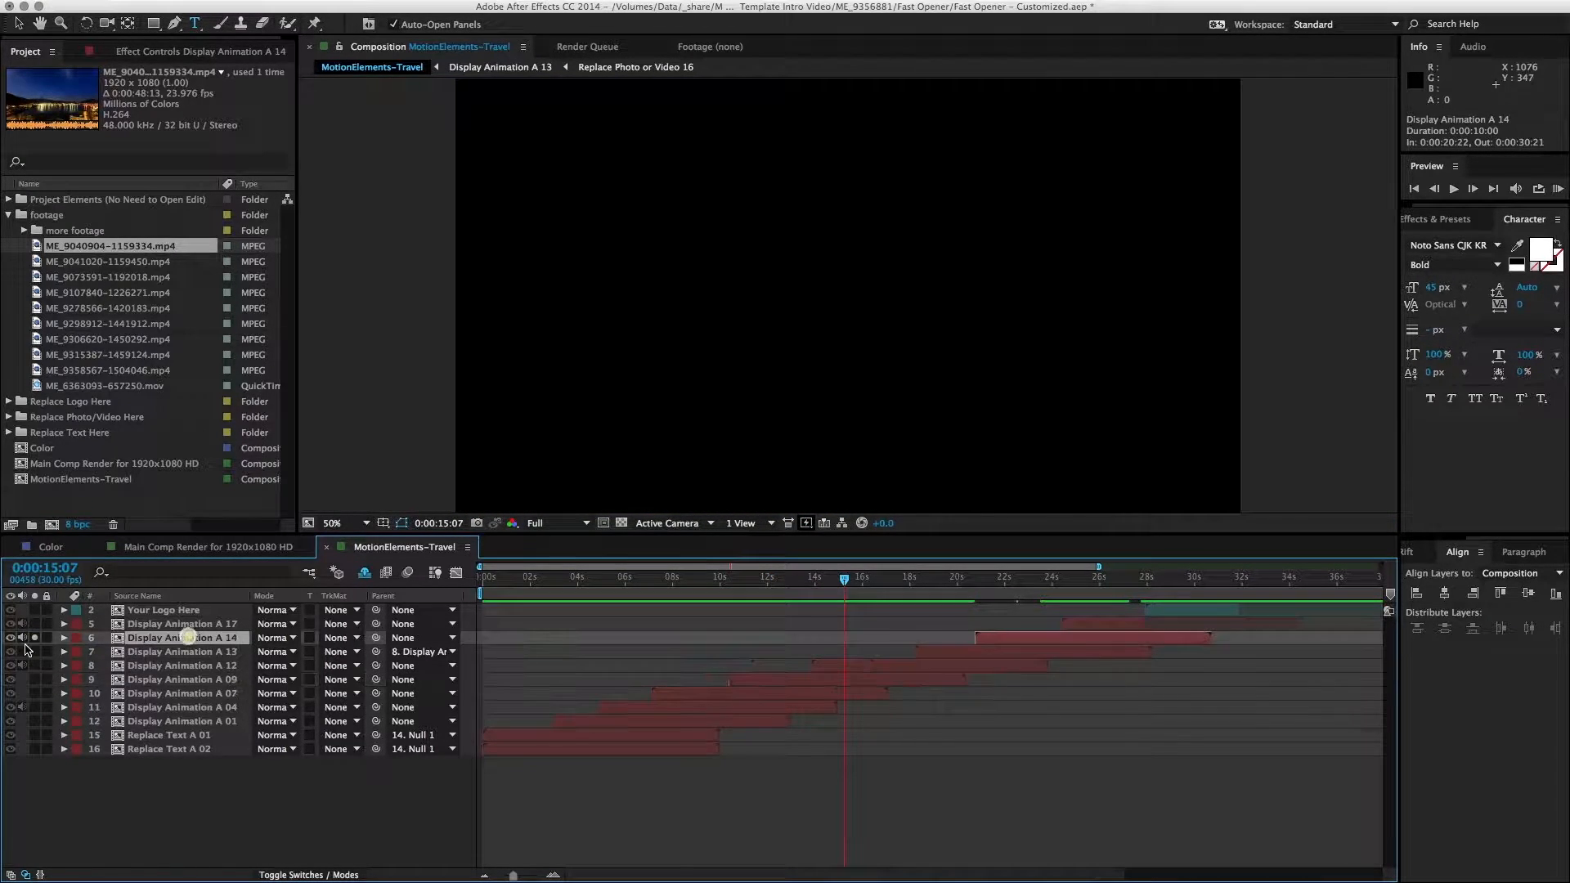
click(34, 637)
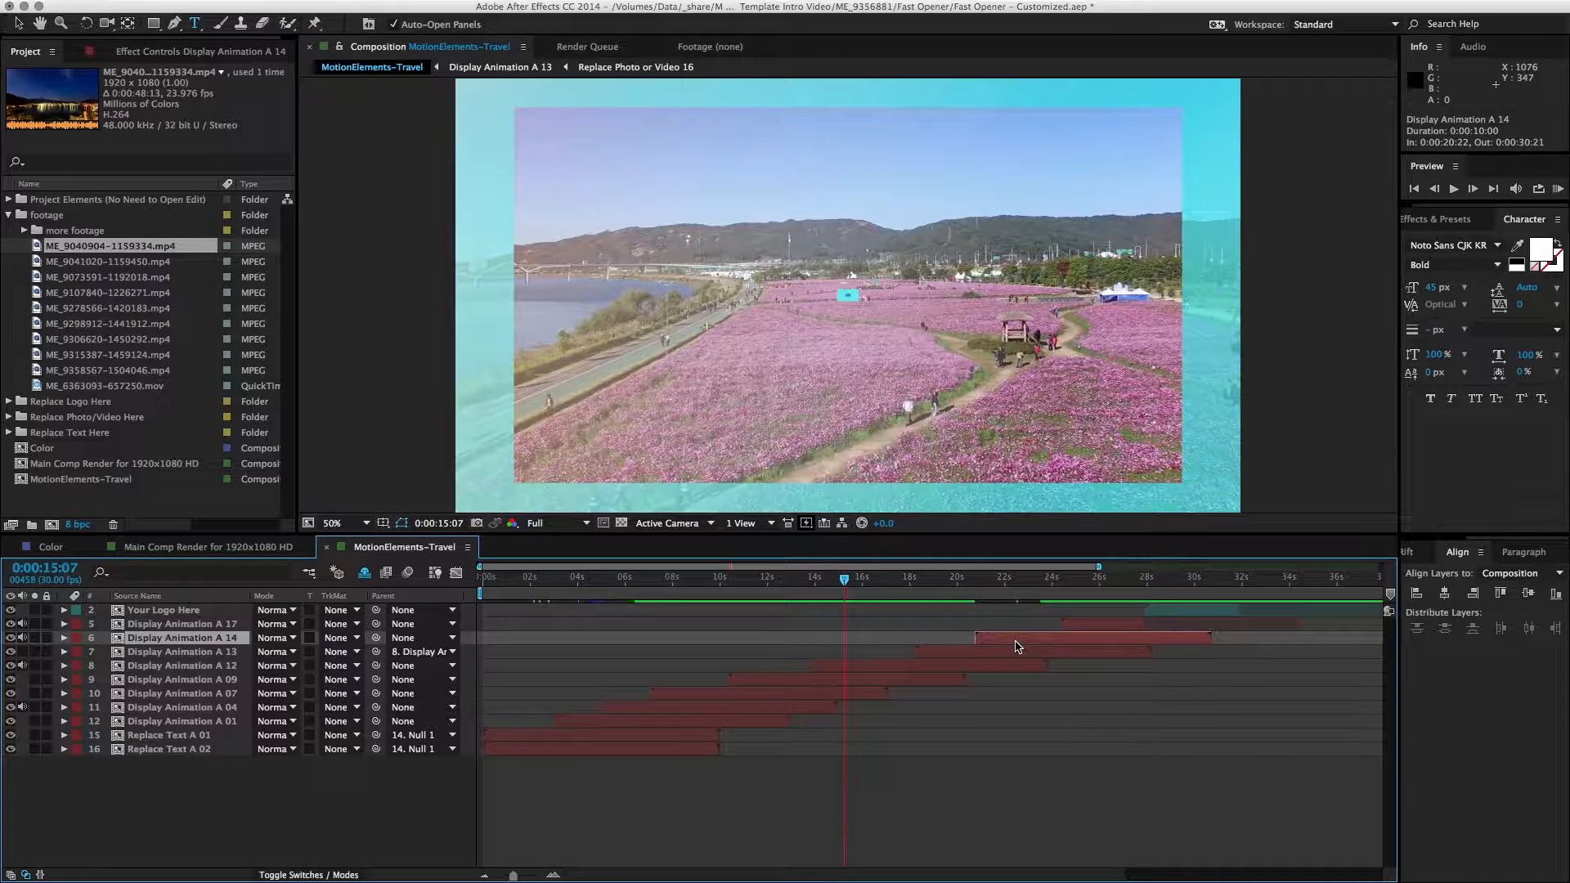
Step: Duplicate the Display Animation A 14 layer and place the copy directly below Display Animation A 12 in the layer order
click(977, 579)
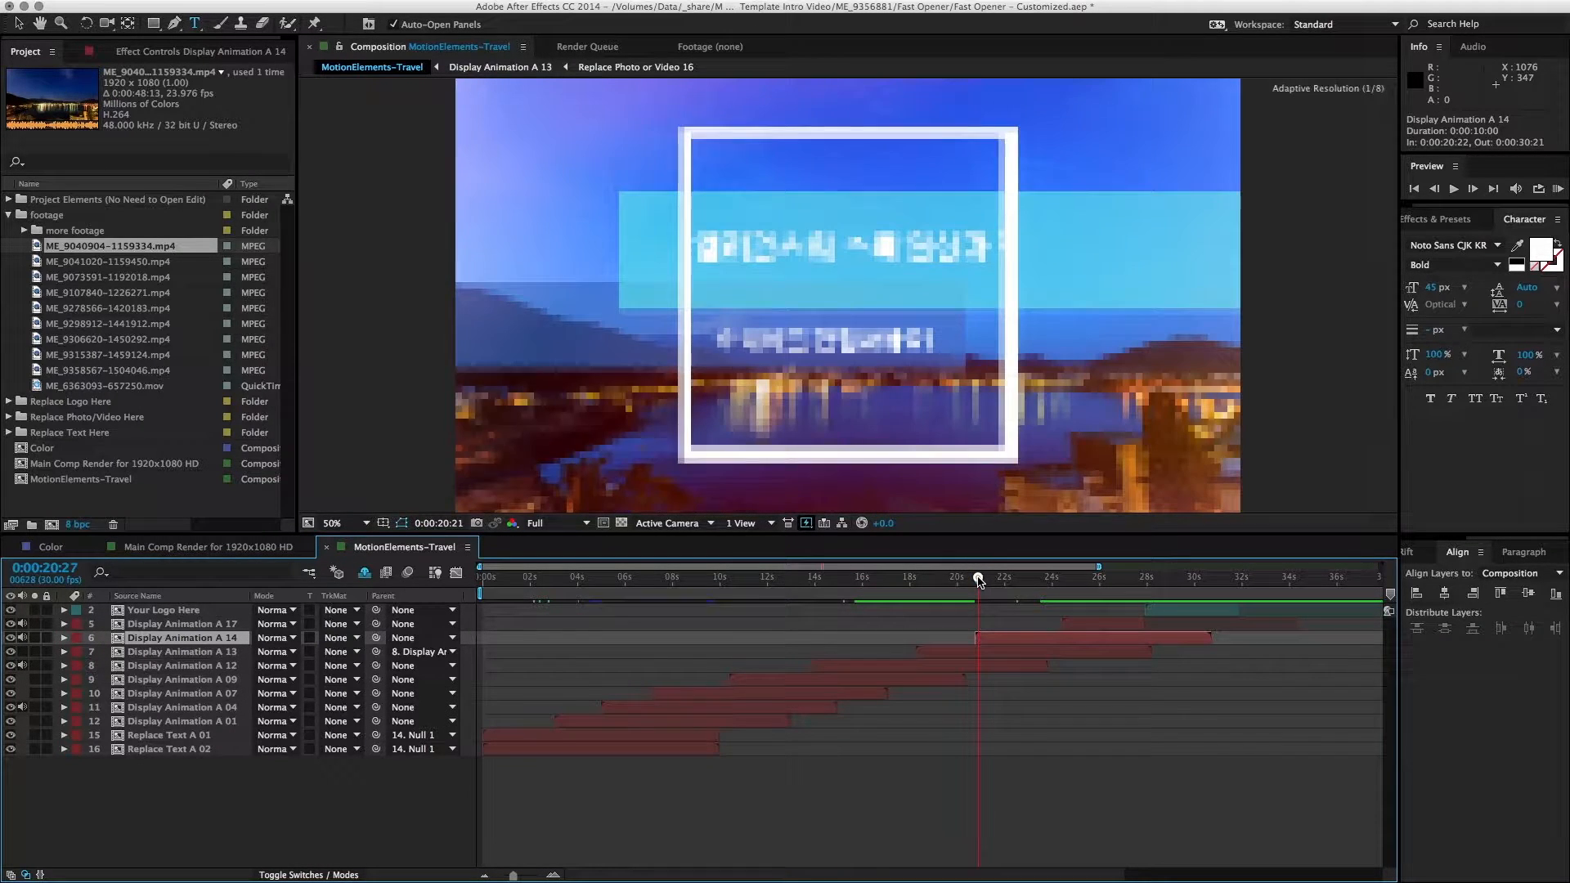
drag(976, 580, 973, 582)
key(super+d)
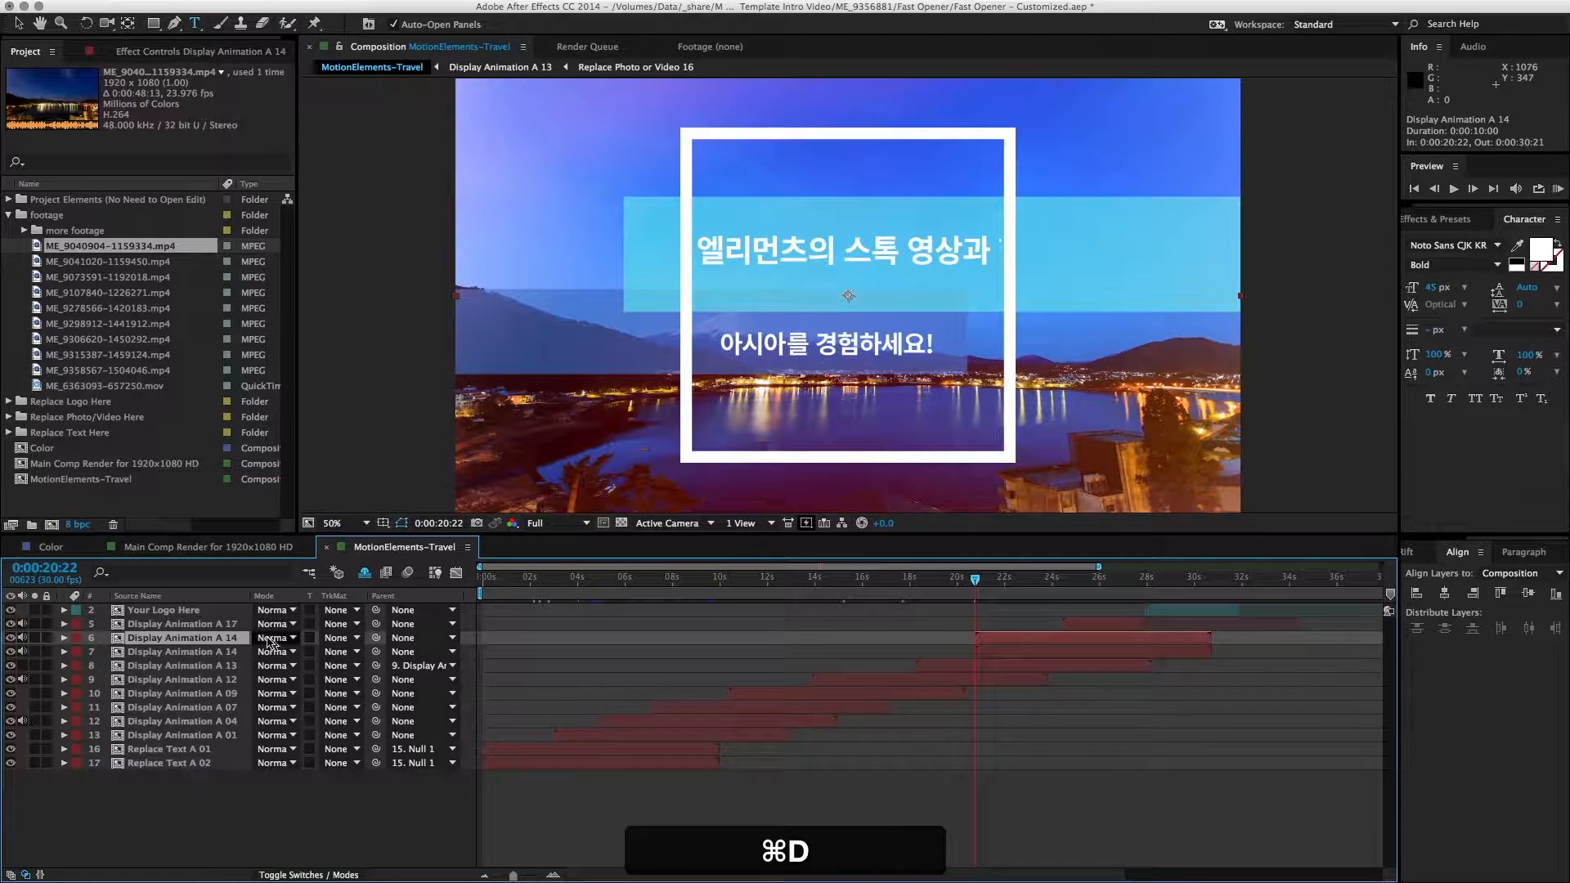
click(165, 640)
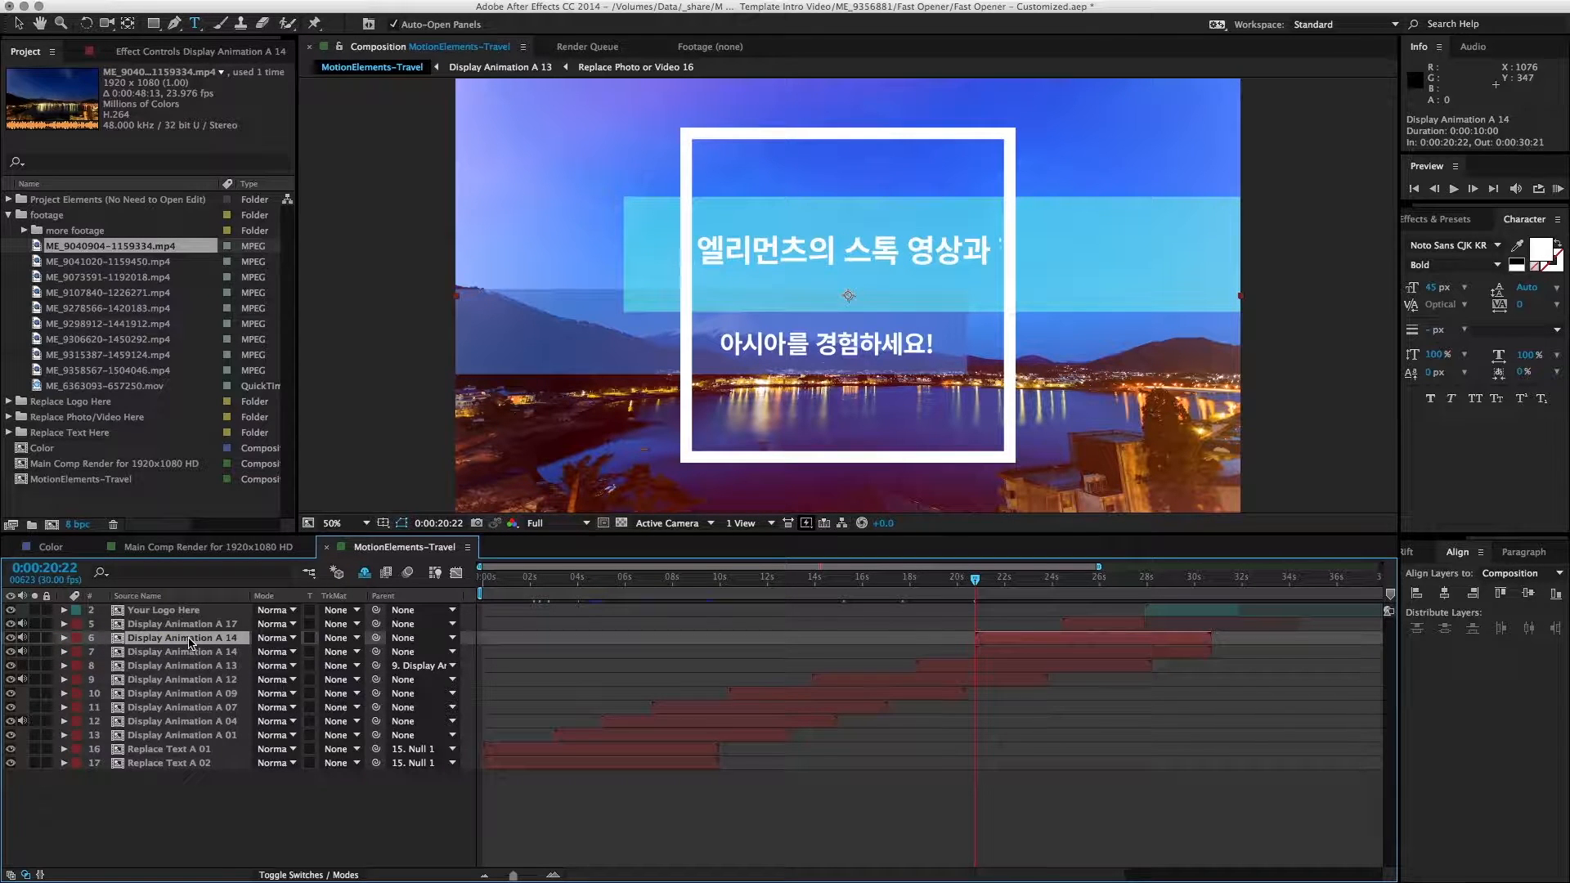
drag(167, 642, 169, 685)
Step: Shift the copied Display Animation A 14 layer earlier so it starts at 0:00:13:26, aligned with the start of Display Animation A 12
click(870, 666)
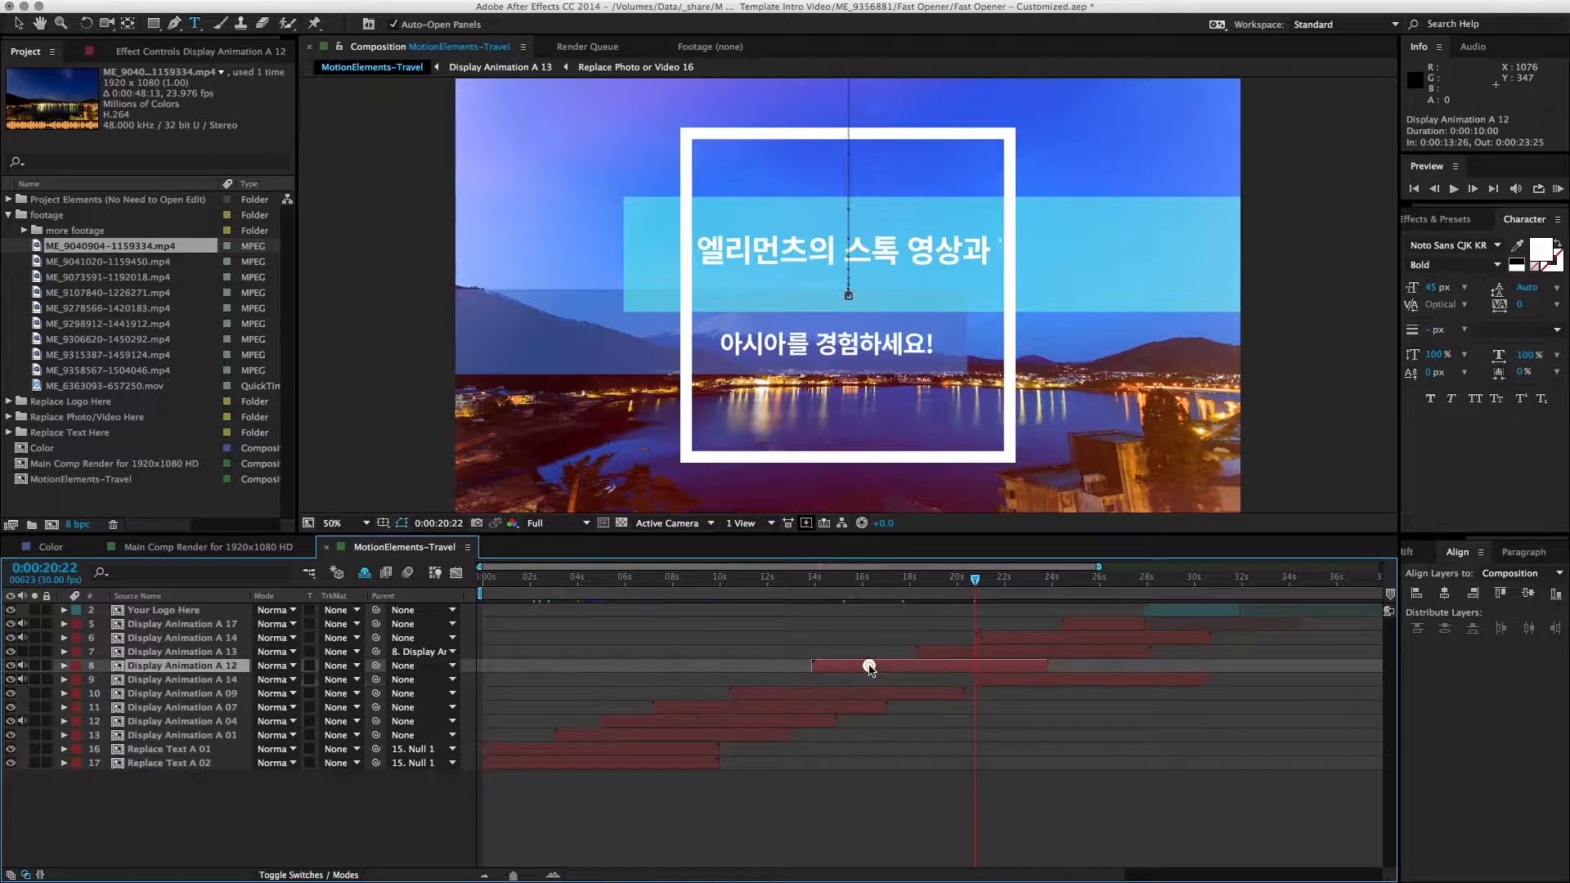
click(813, 580)
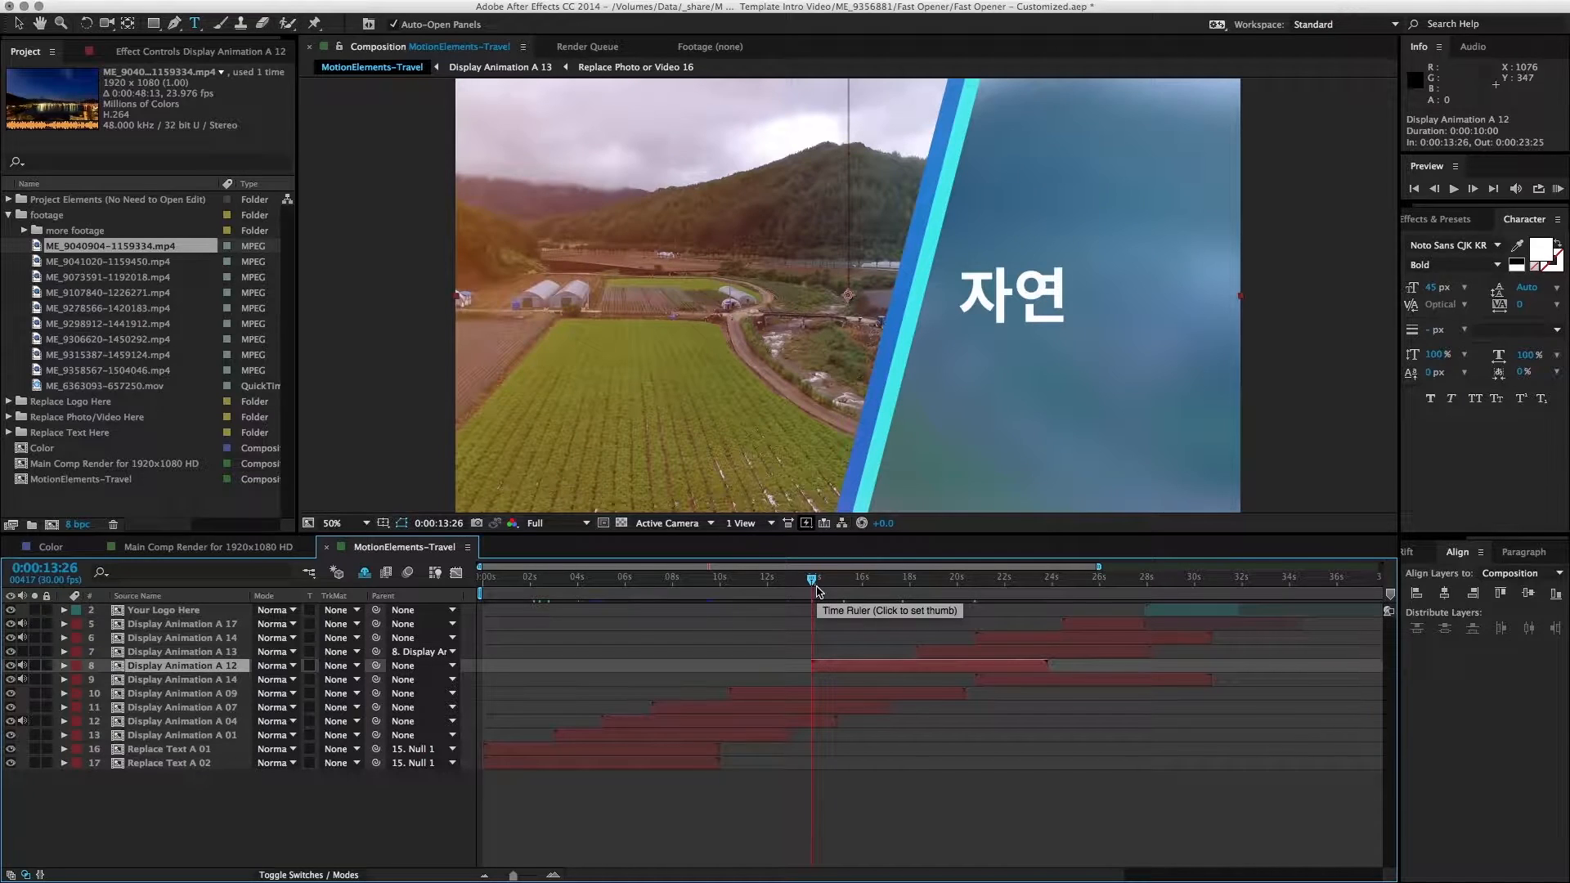
click(1085, 681)
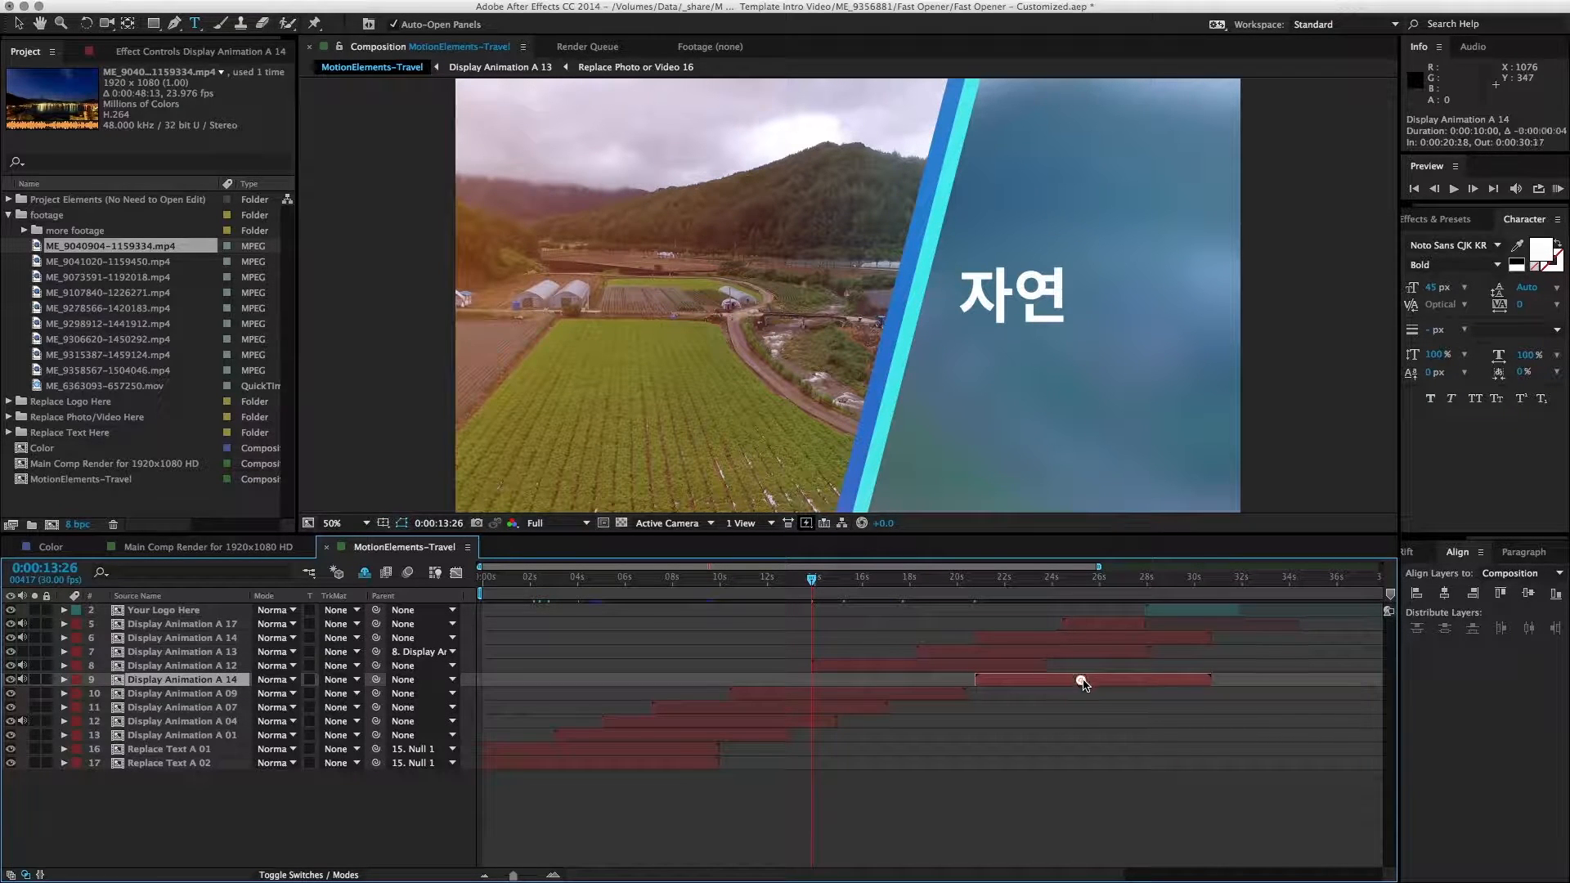
drag(1076, 677, 923, 684)
key(semicolon)
key(semicolon)
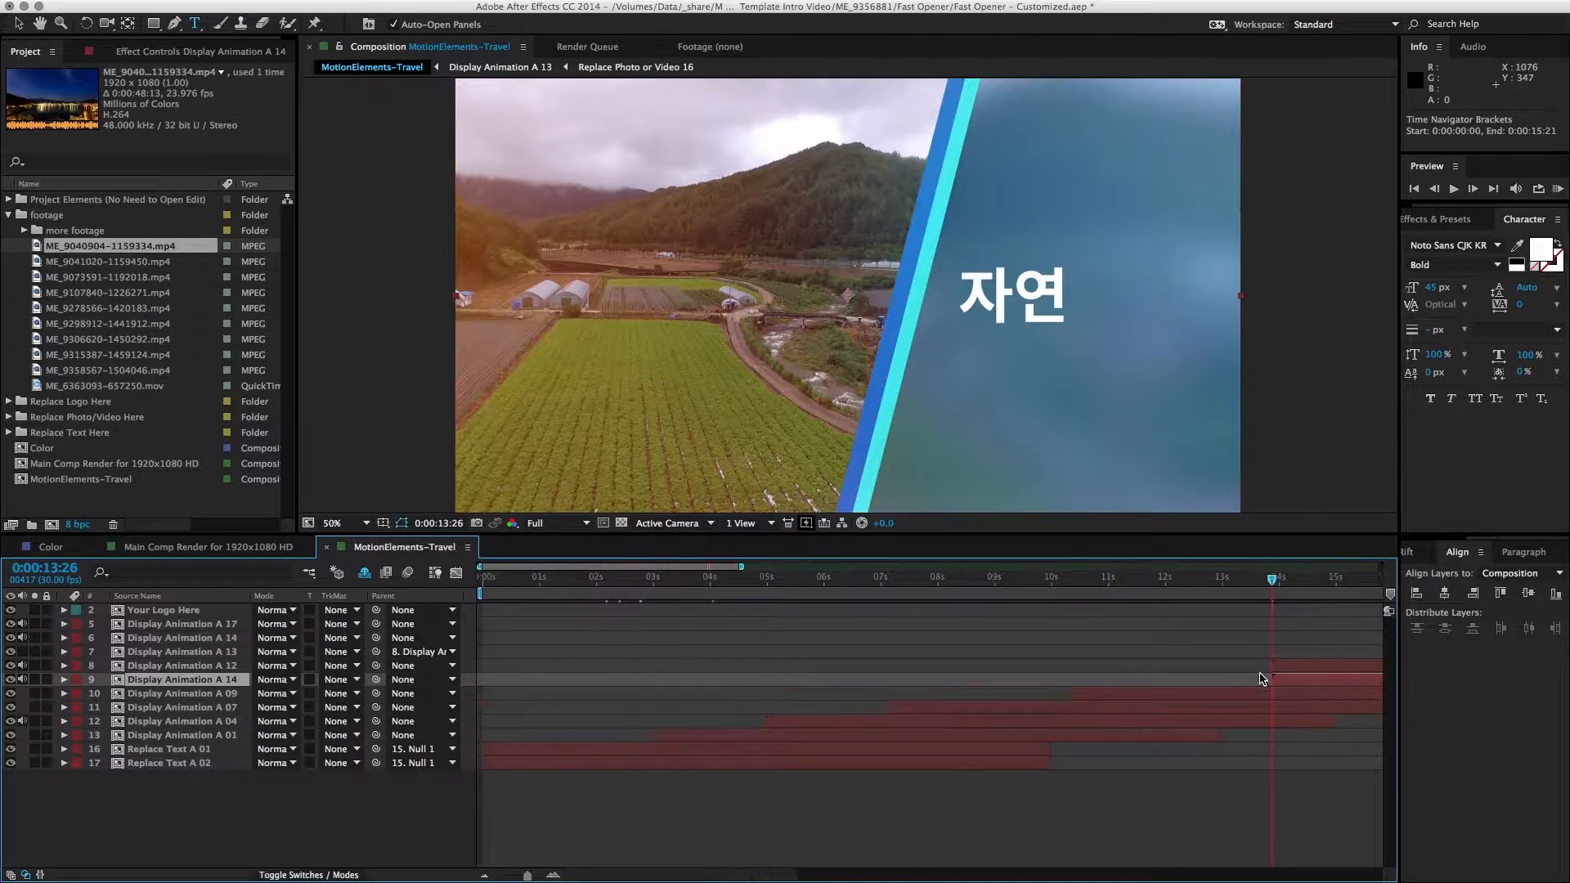
key(minus)
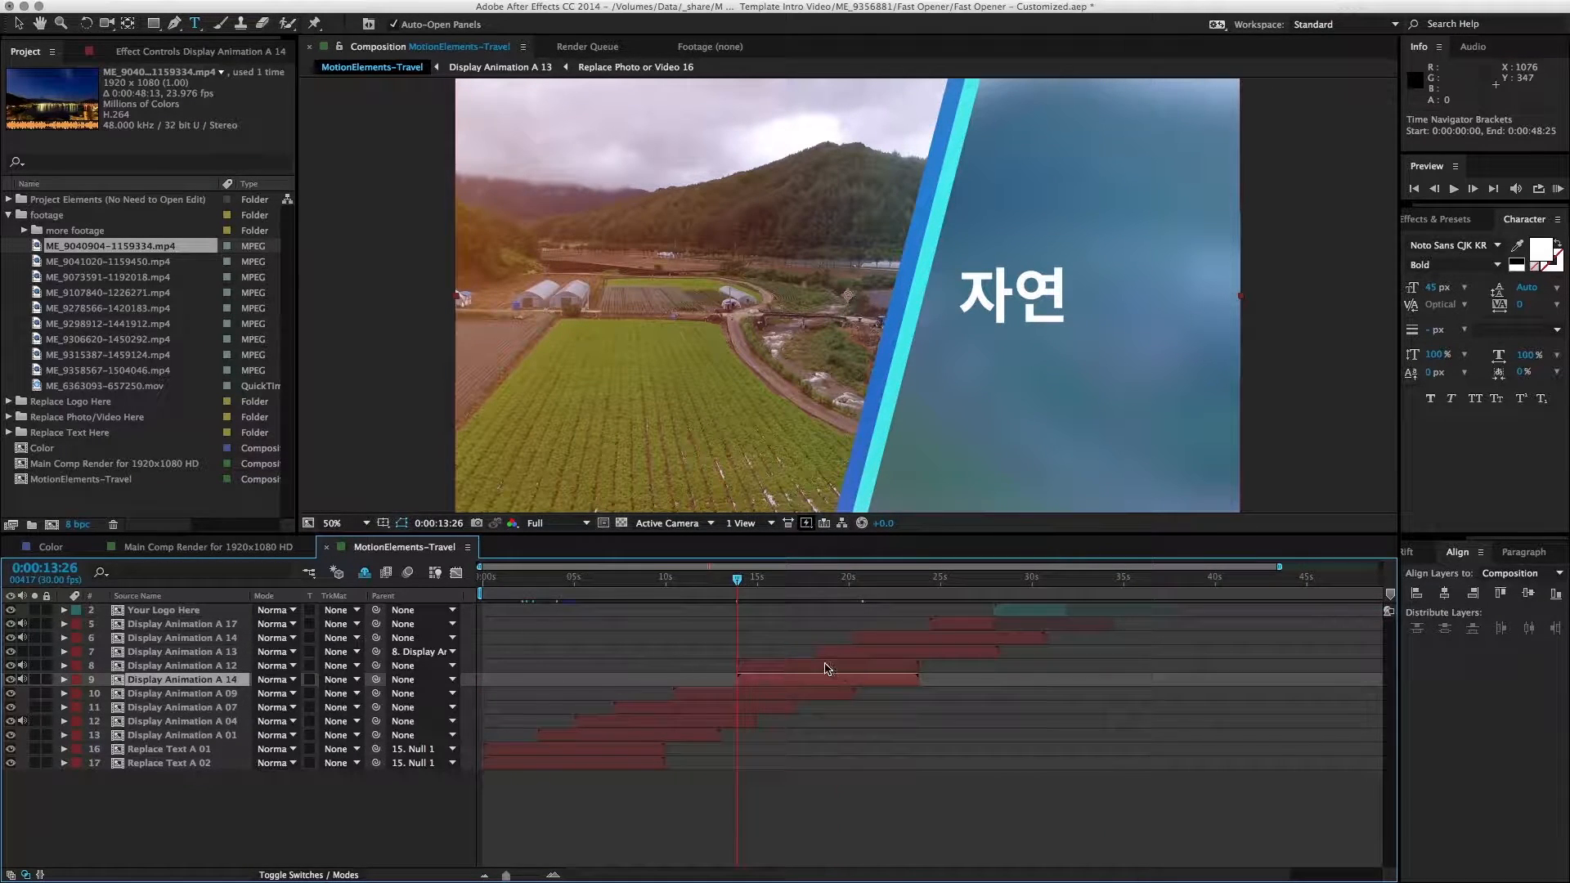
Step: Shift the upper Display Animation A 14, Display Animation A 13 and Display Animation A 12 layers together 0:00:03:20 later in the timeline
click(826, 666)
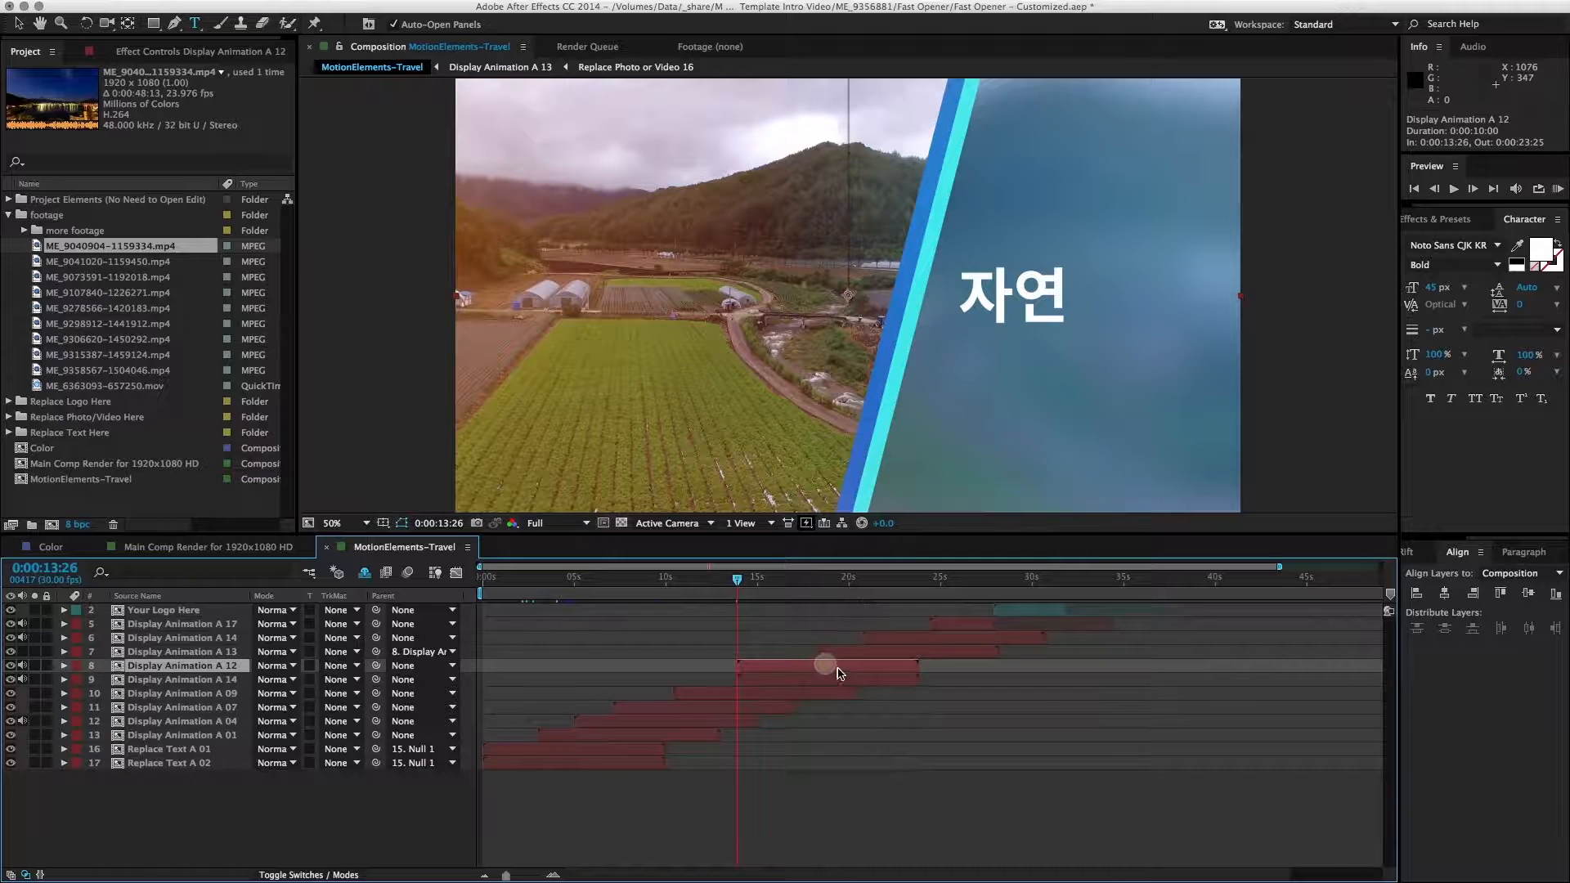
click(897, 652)
click(893, 639)
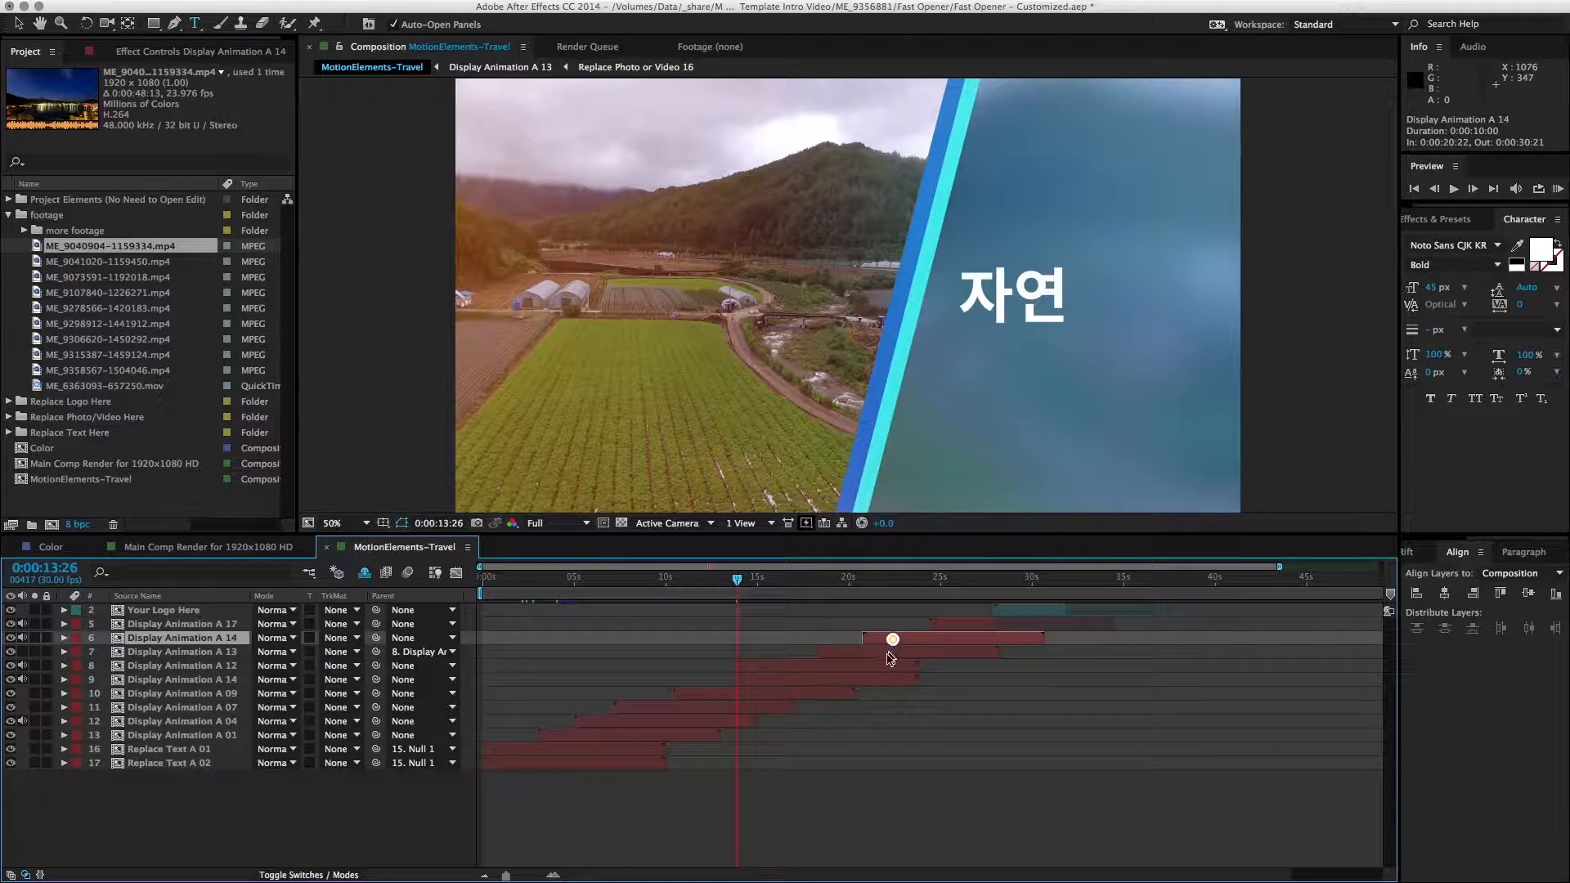
shift+click(903, 664)
drag(877, 641, 941, 646)
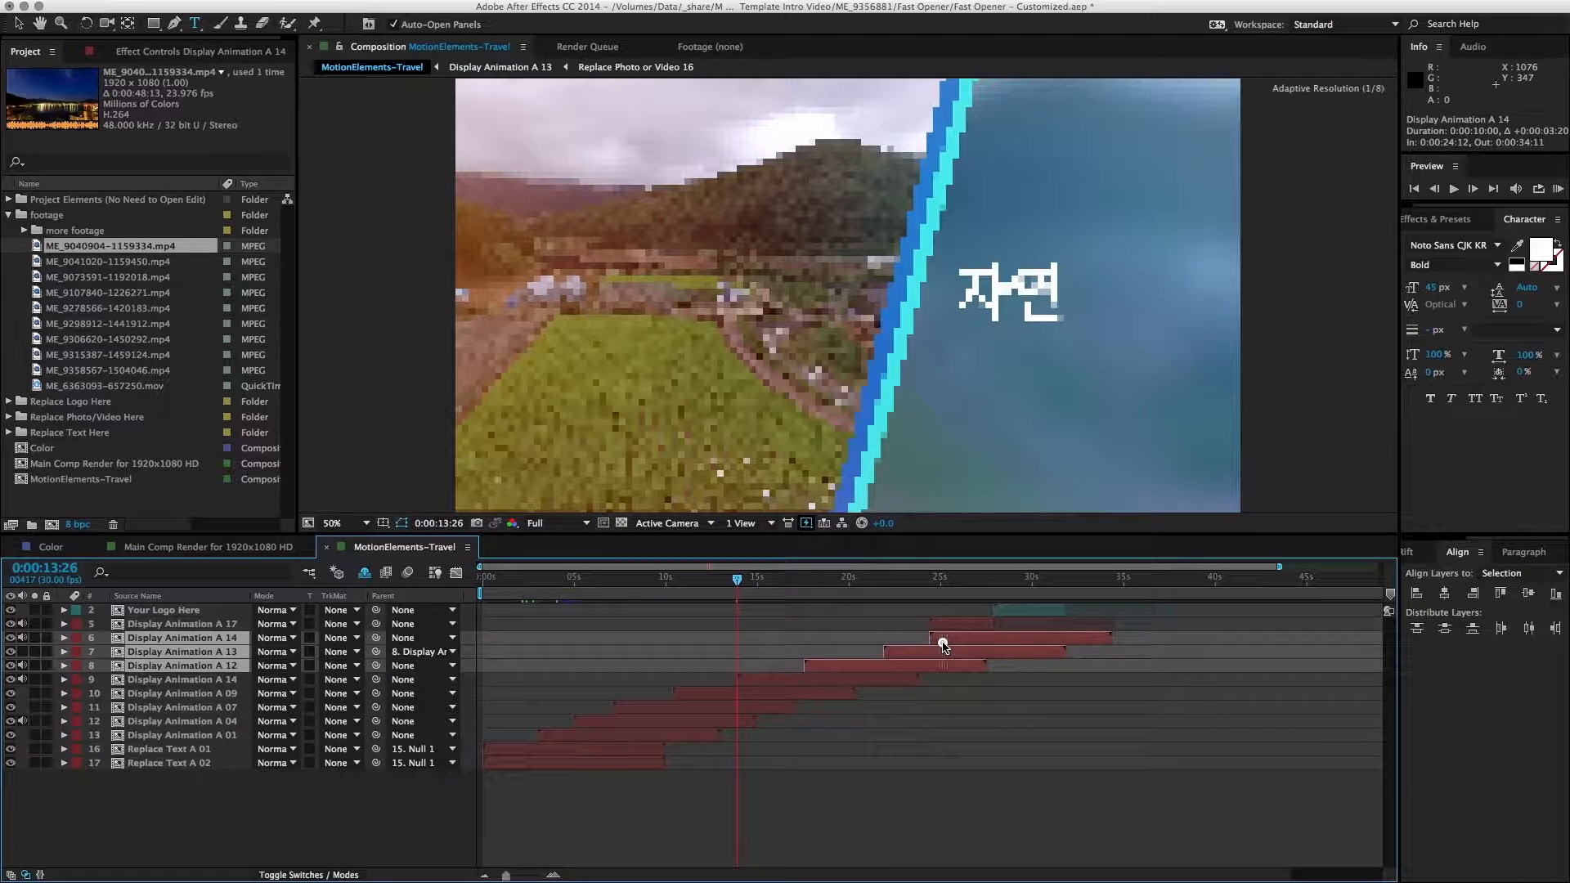
drag(943, 647, 940, 639)
Step: Delete the upper Display Animation A 14 layer that starts at 0:00:24:12
click(901, 635)
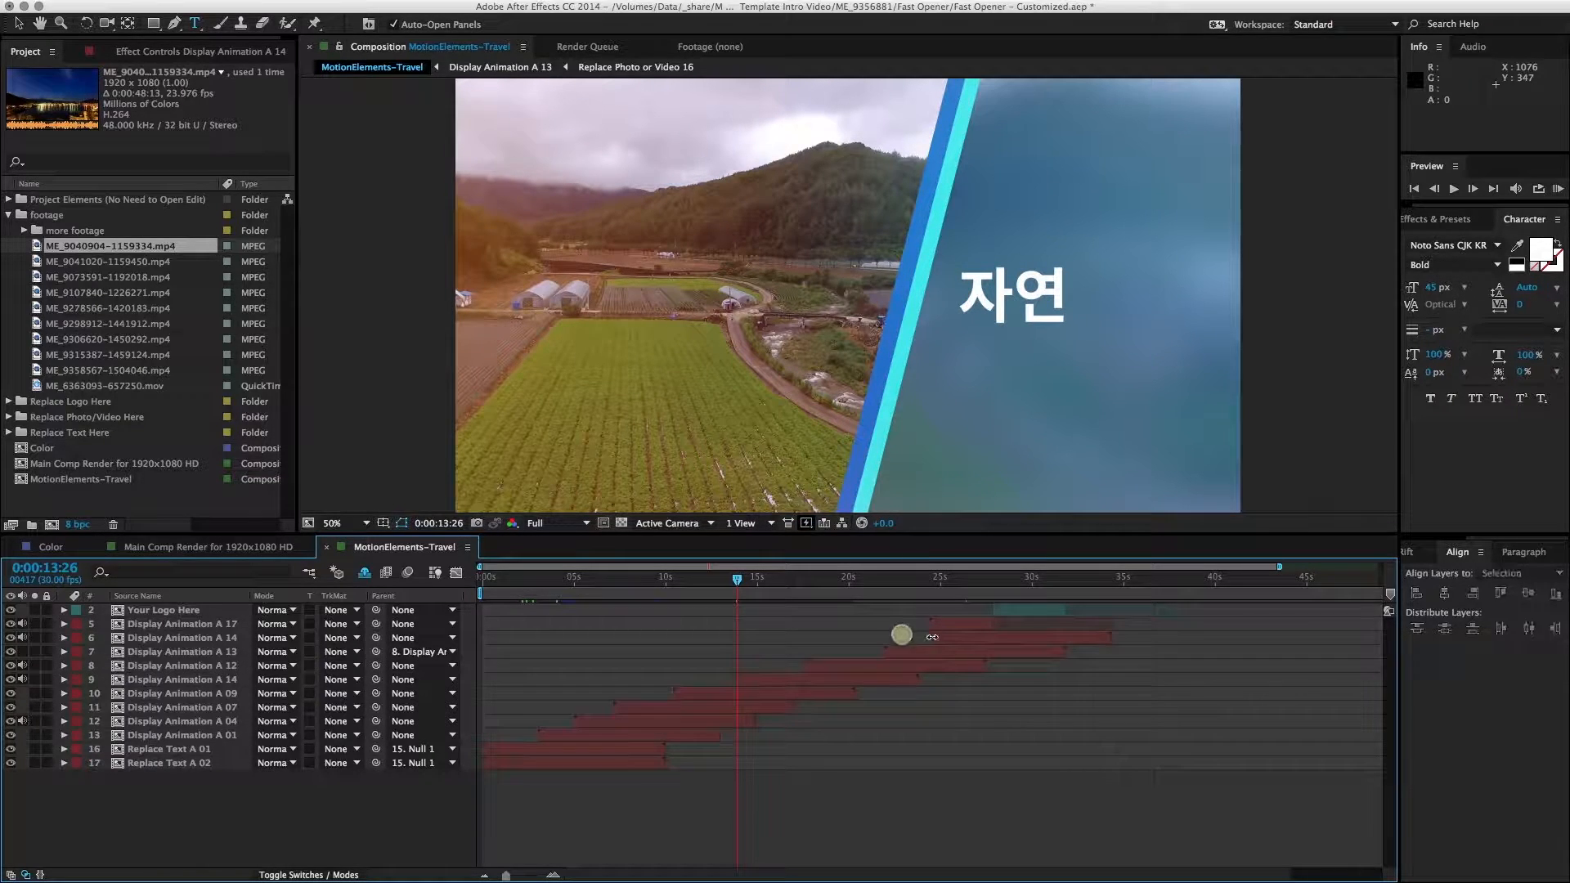
click(940, 639)
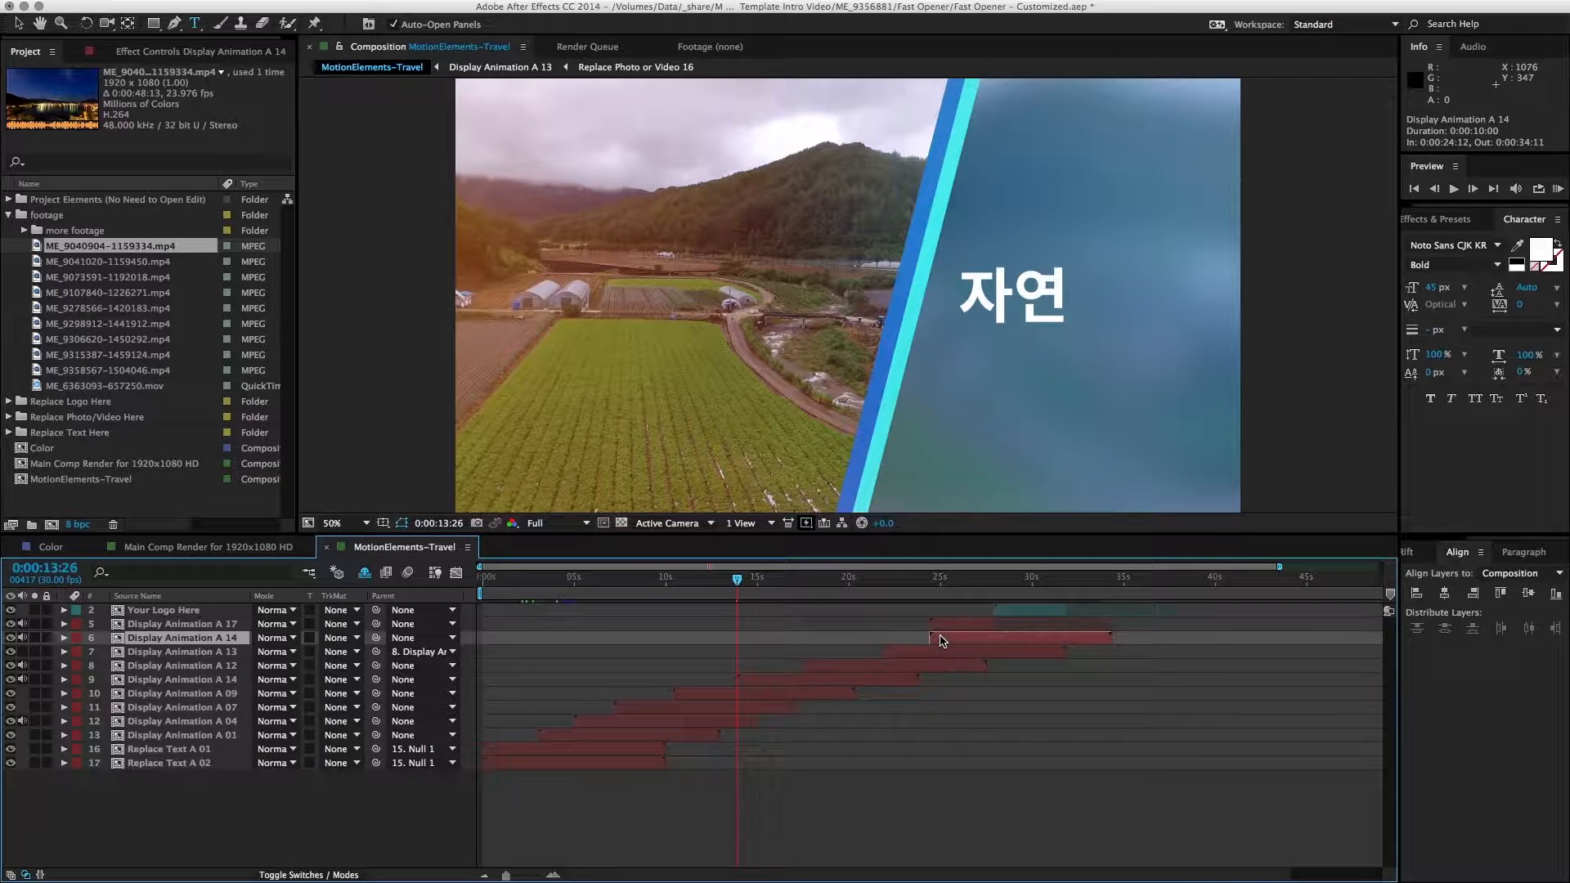
key(Delete)
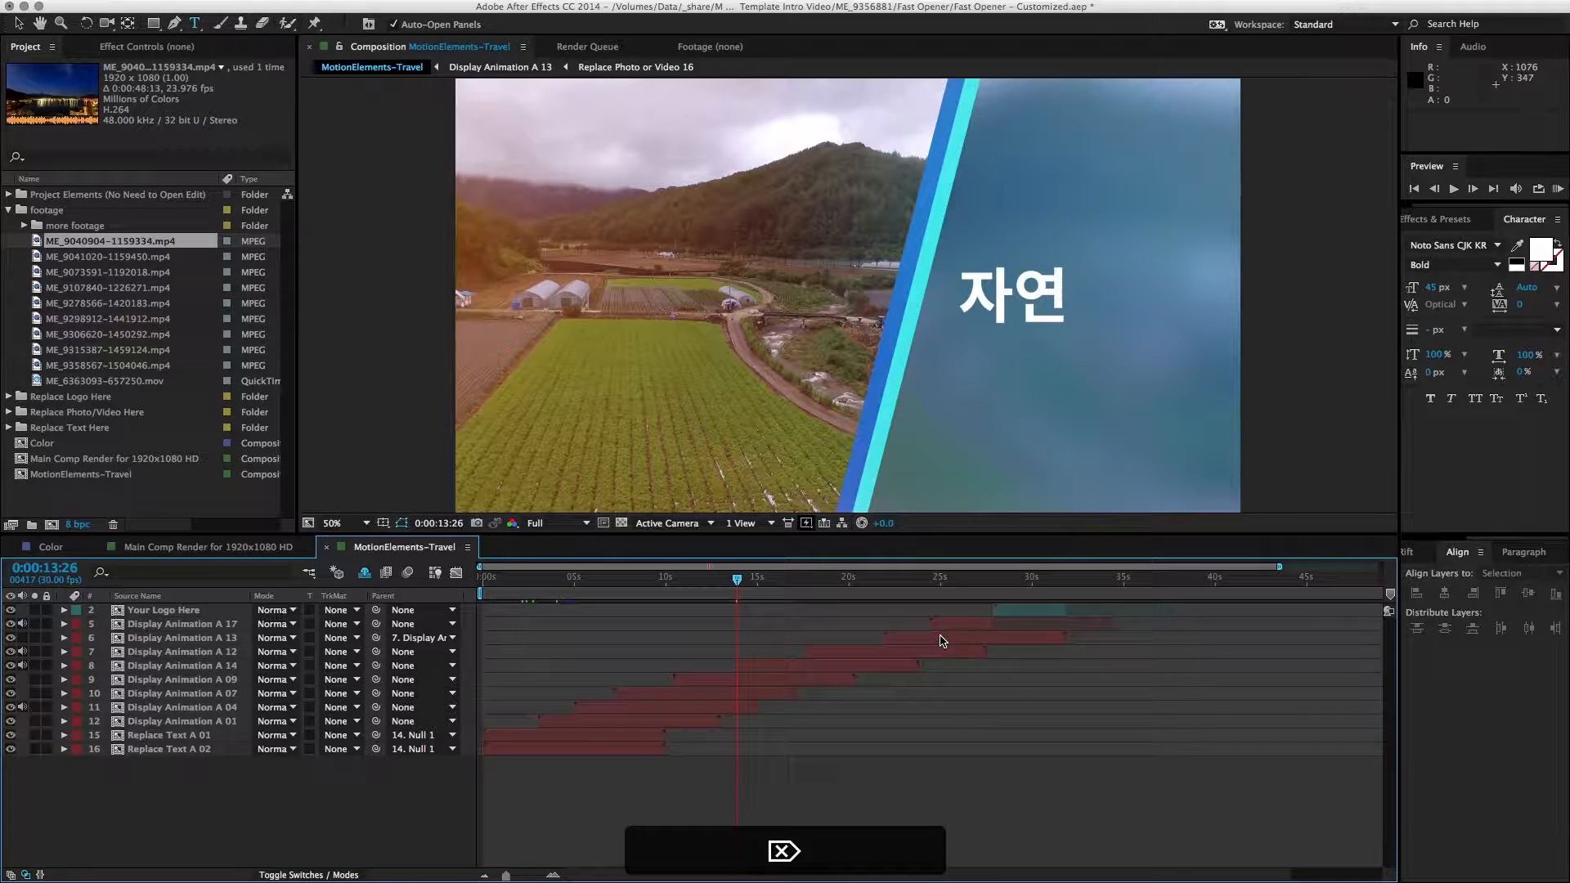
Step: Set the composition preview resolution to Quarter with the current time at 0:00:12:14
drag(733, 583, 708, 586)
click(563, 523)
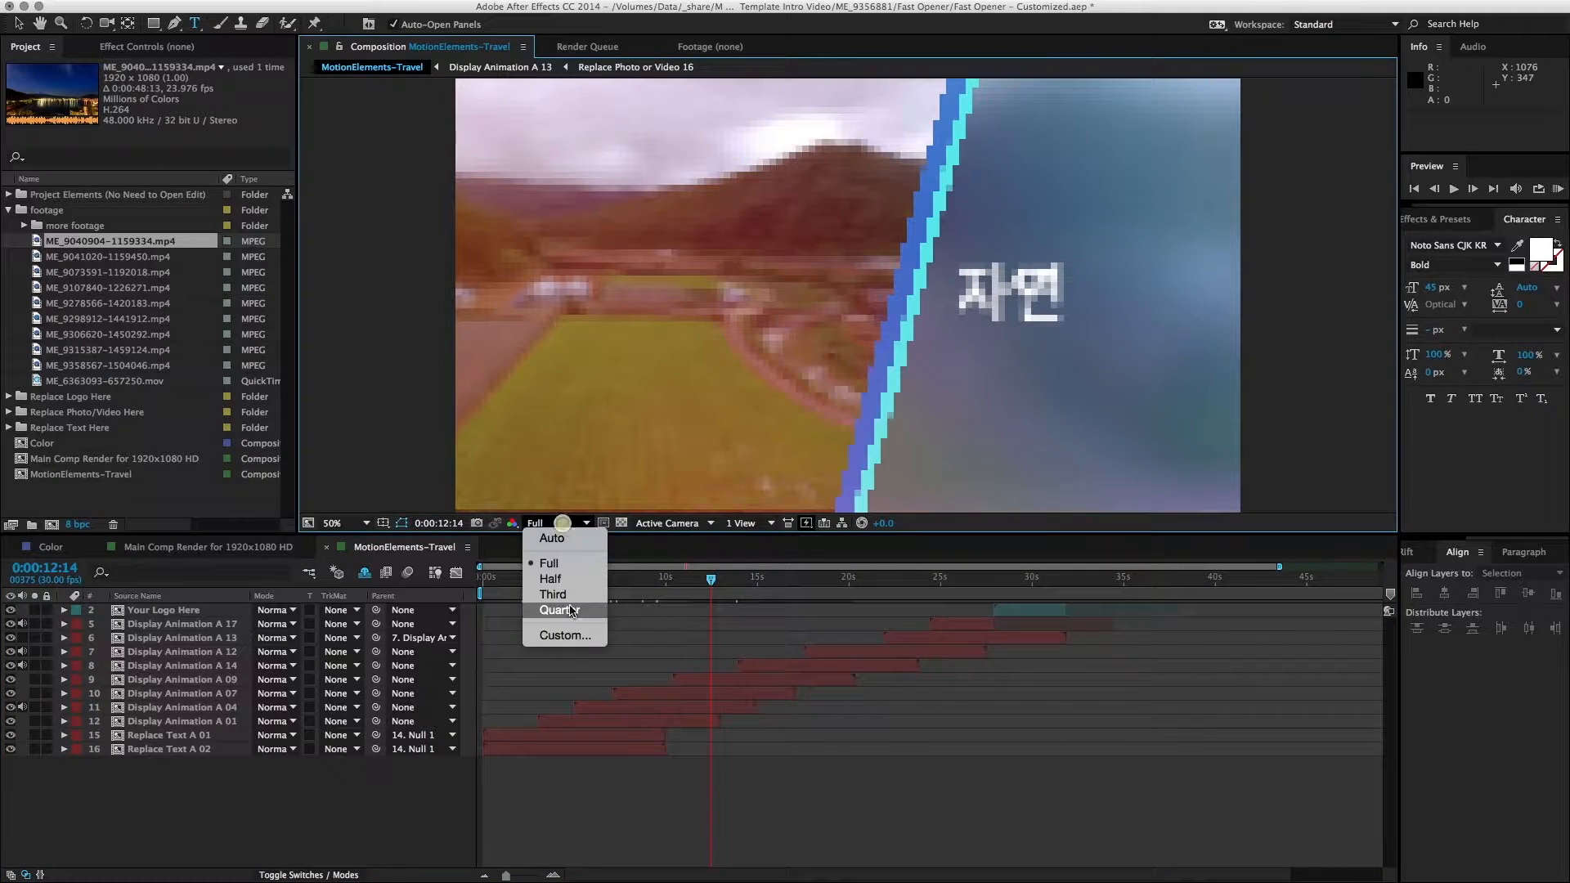
click(559, 610)
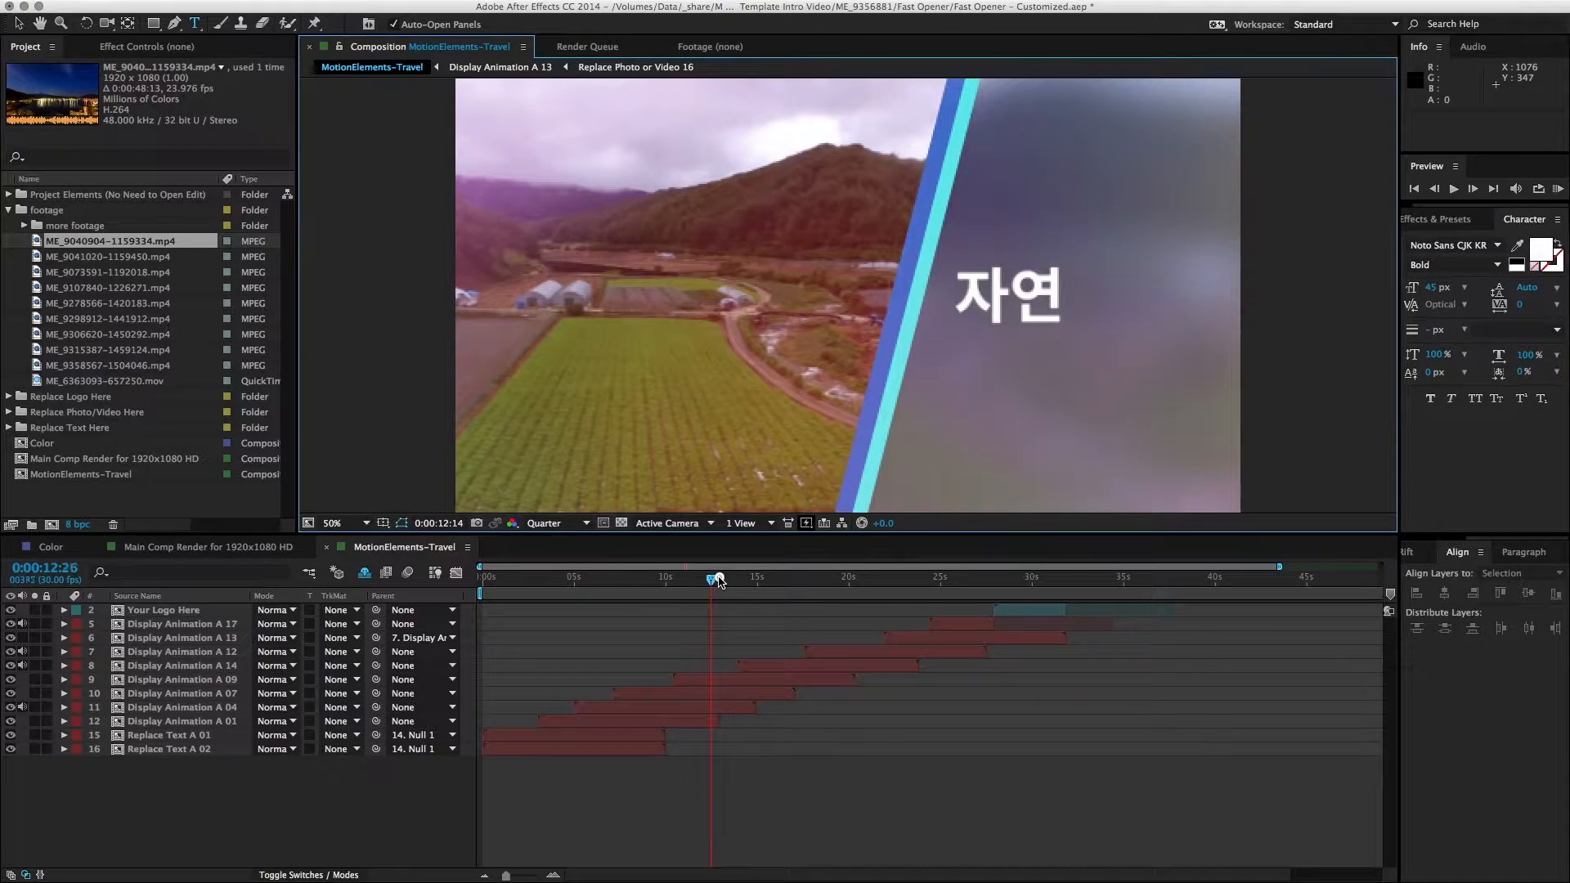
Step: Step through the timeline between about 13 and 25 seconds to examine the rearranged display animations and their media placeholders
drag(720, 582, 762, 589)
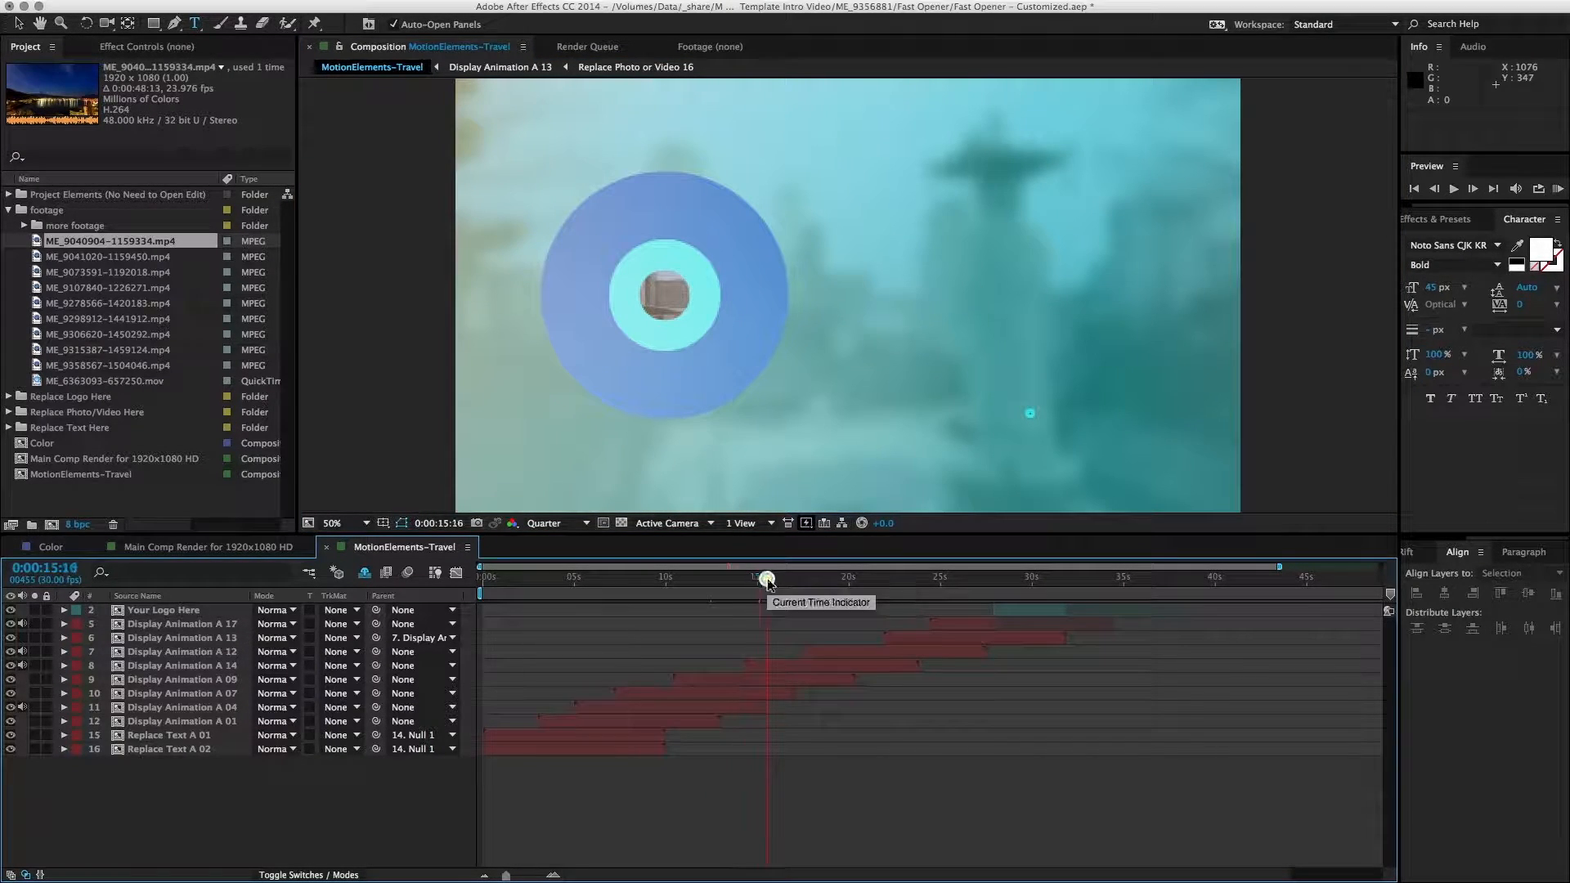
click(786, 580)
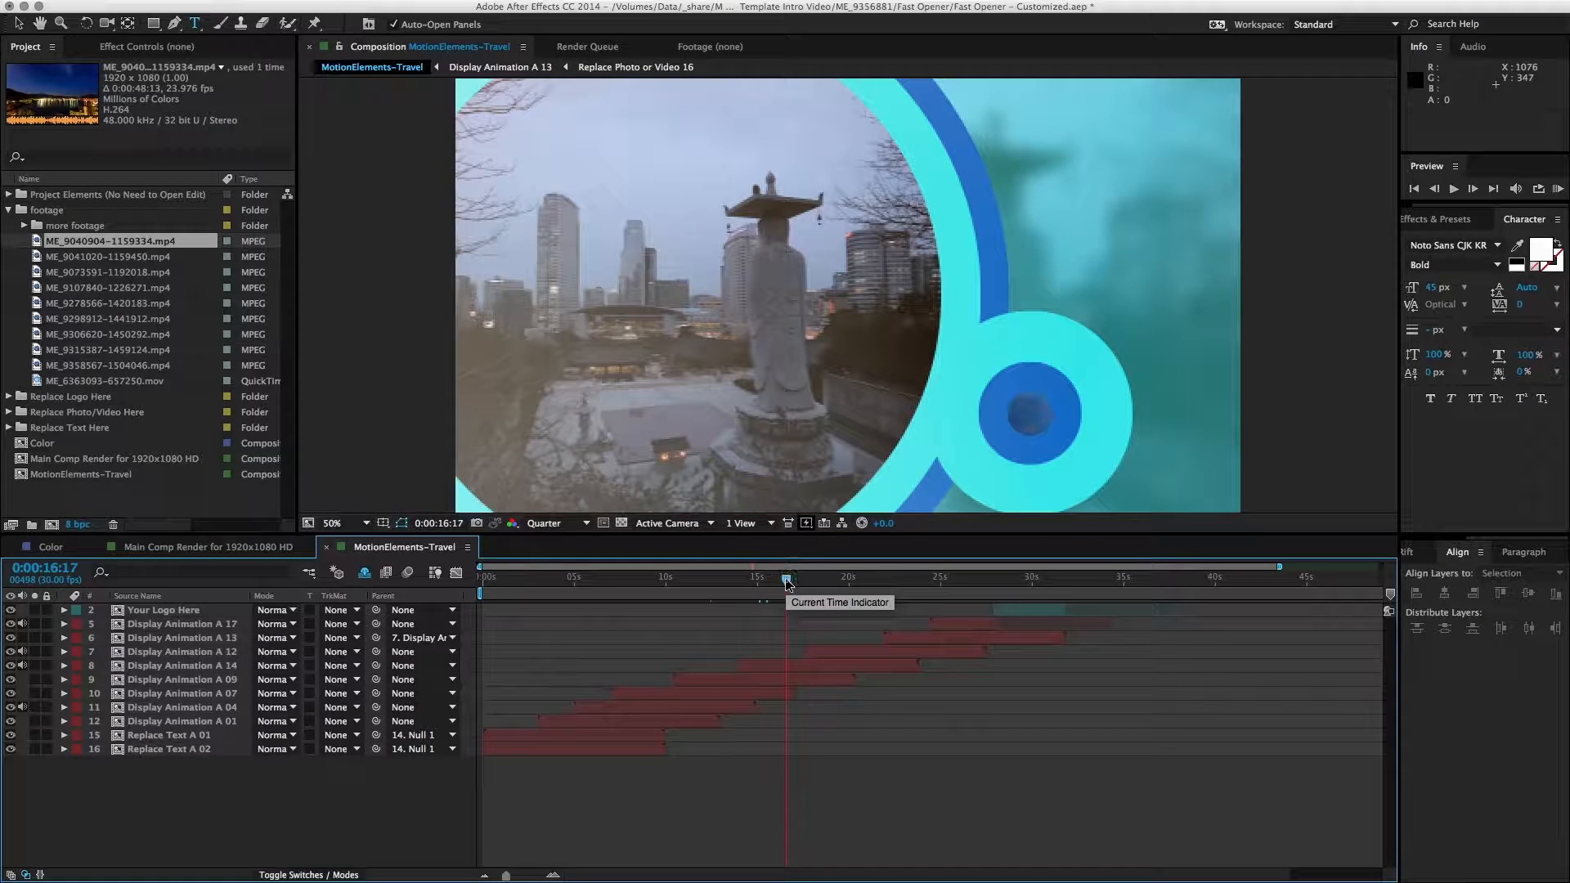
click(819, 579)
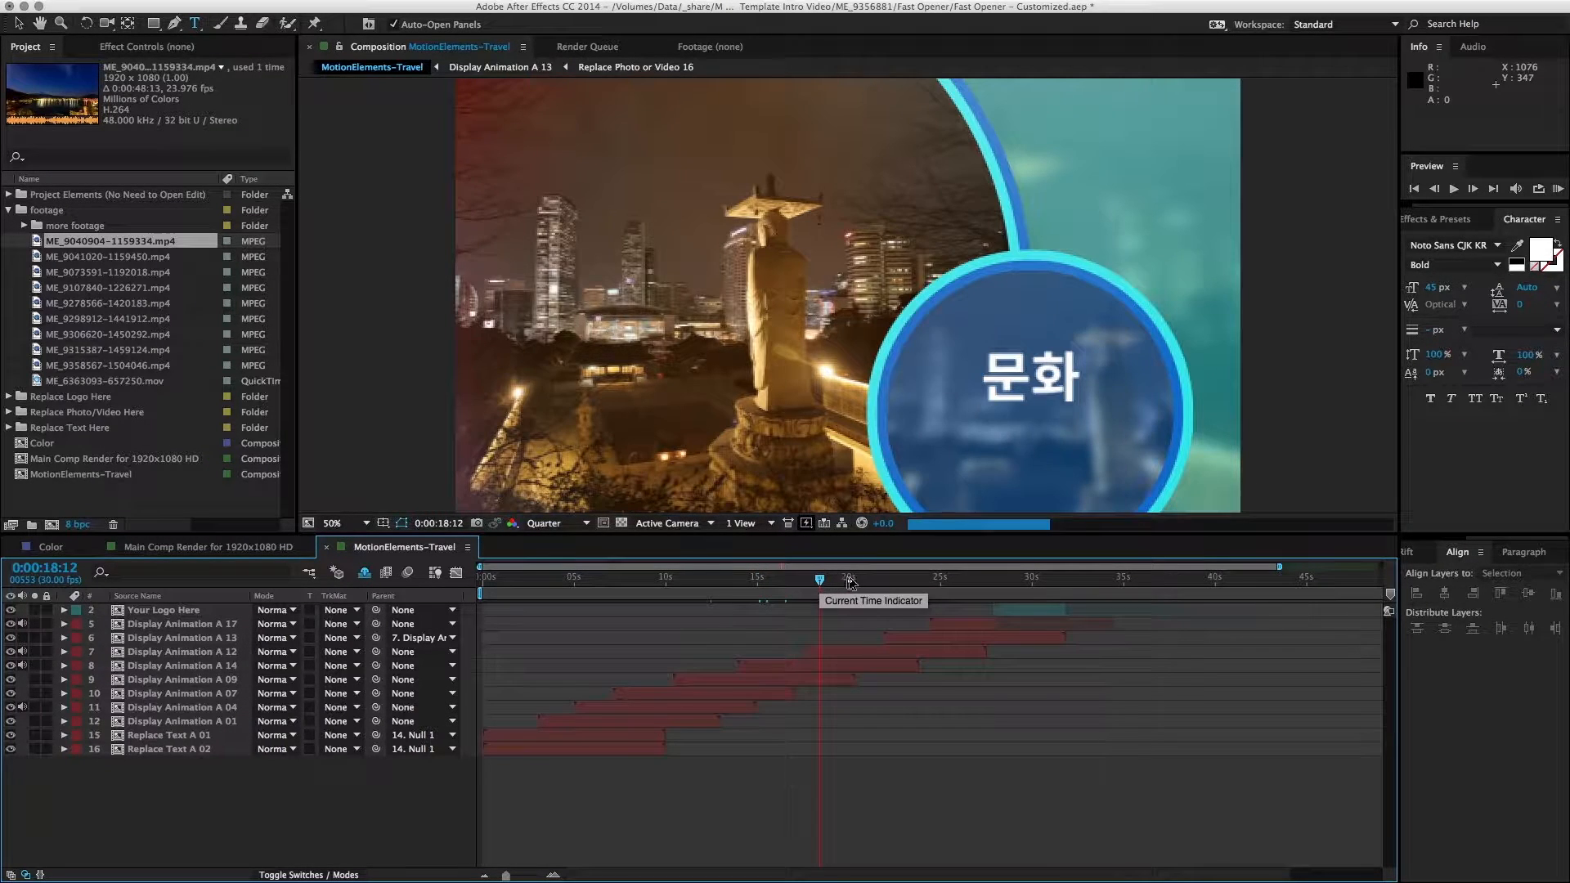
click(887, 579)
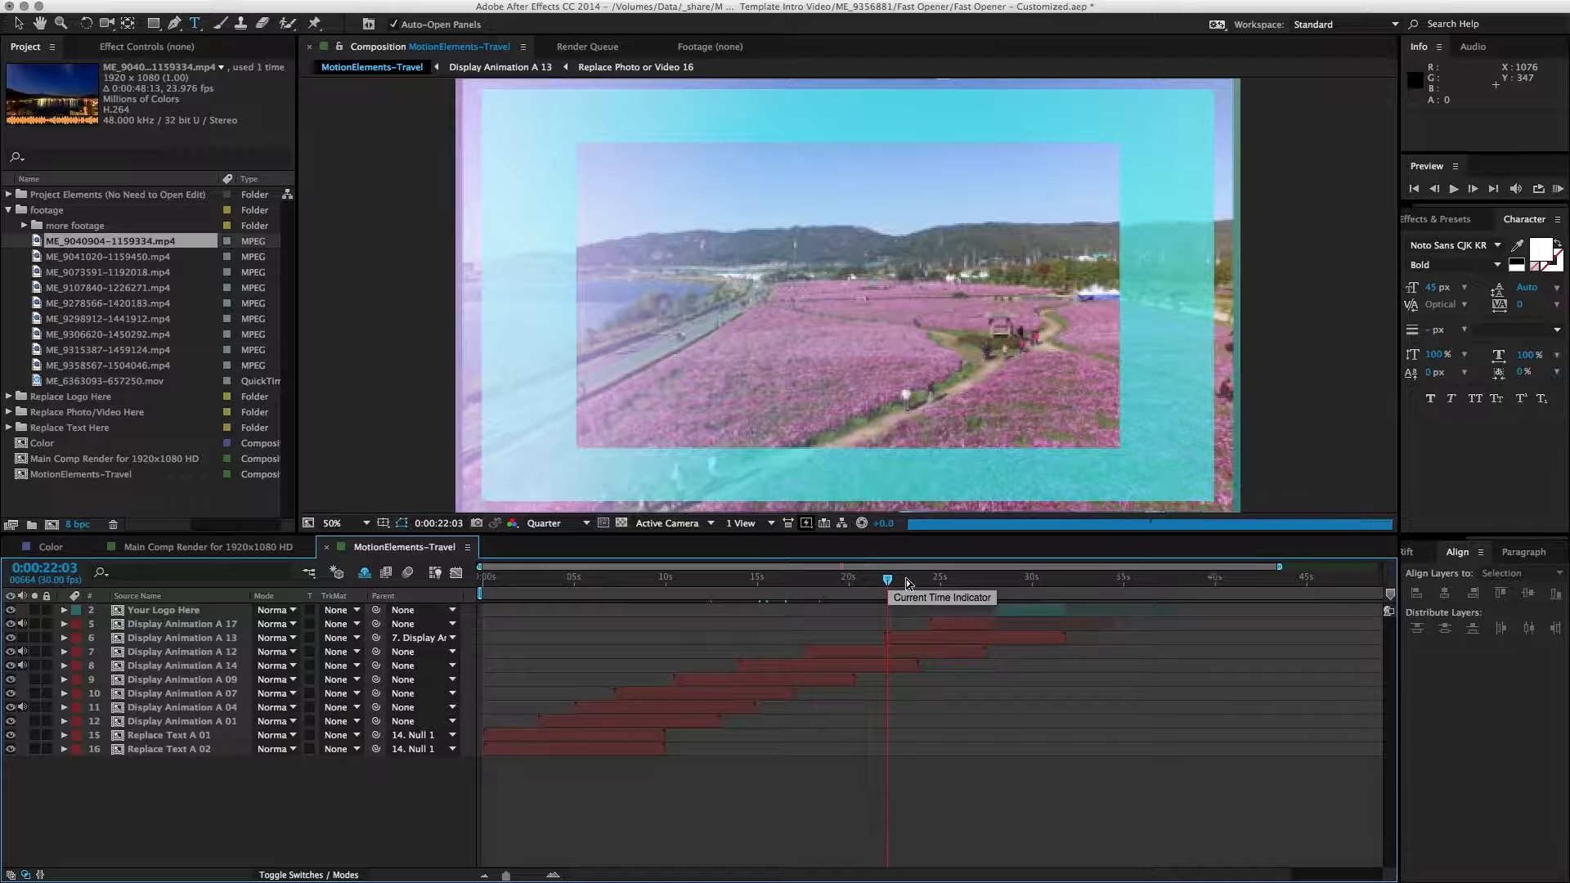
click(906, 579)
click(939, 579)
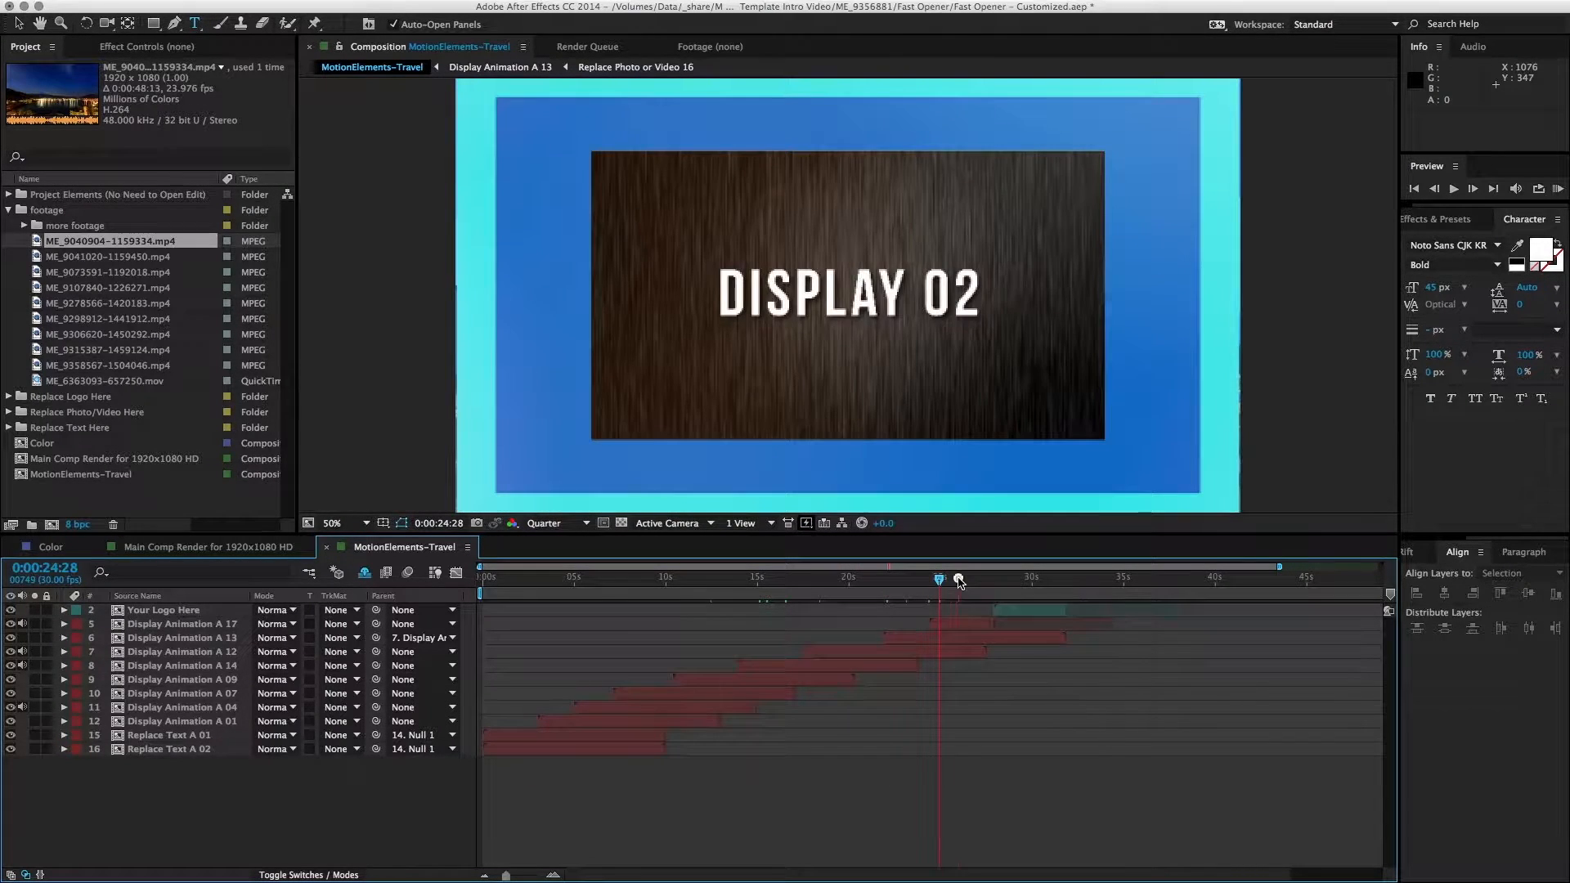
click(814, 579)
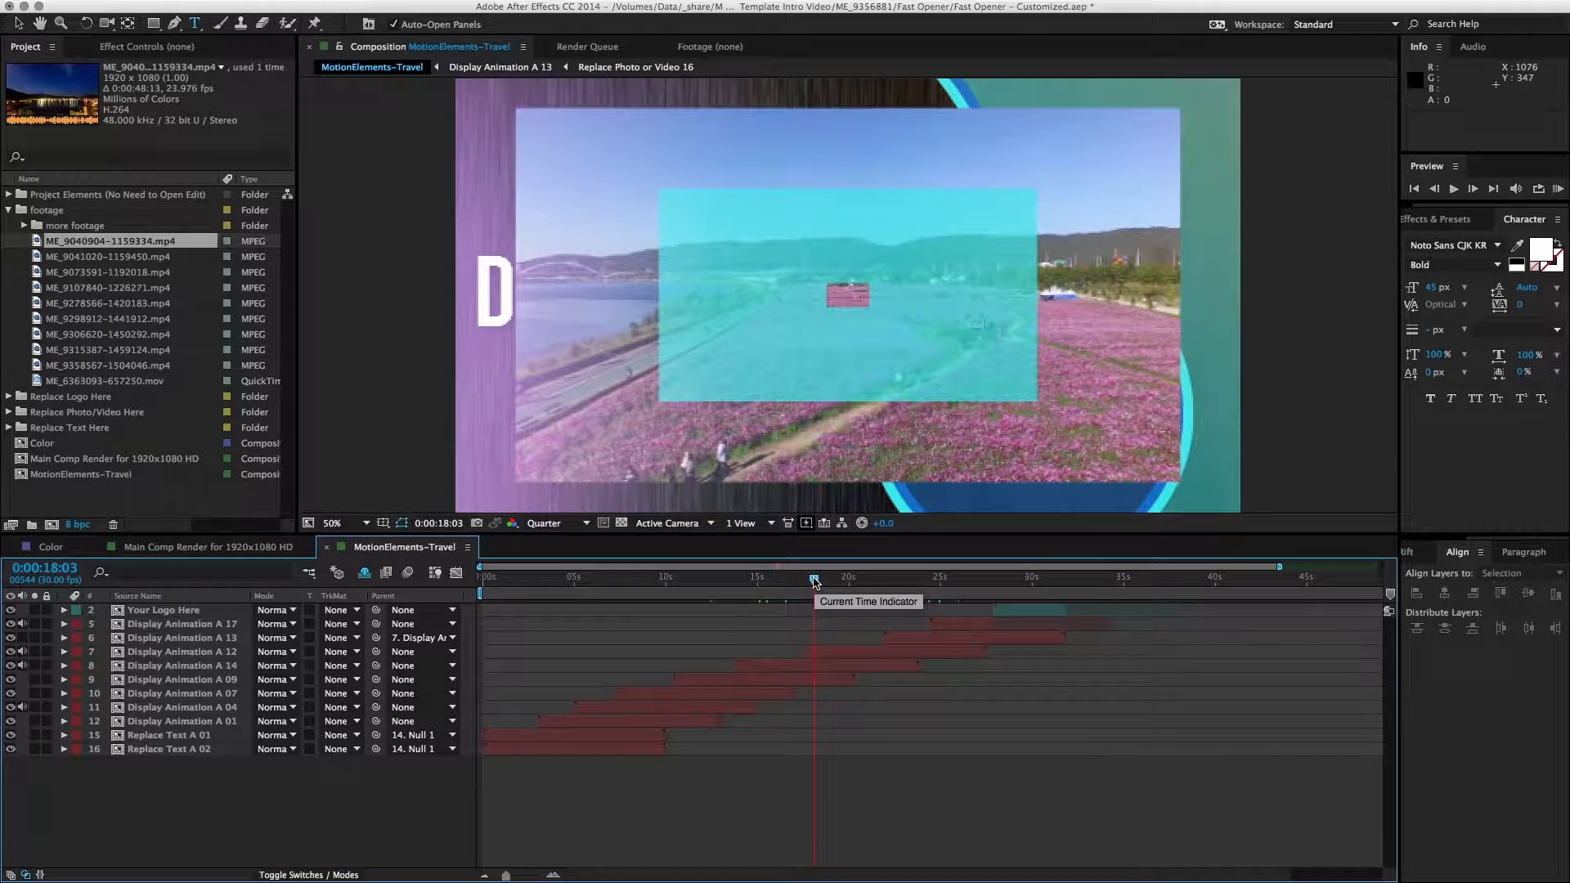
click(876, 579)
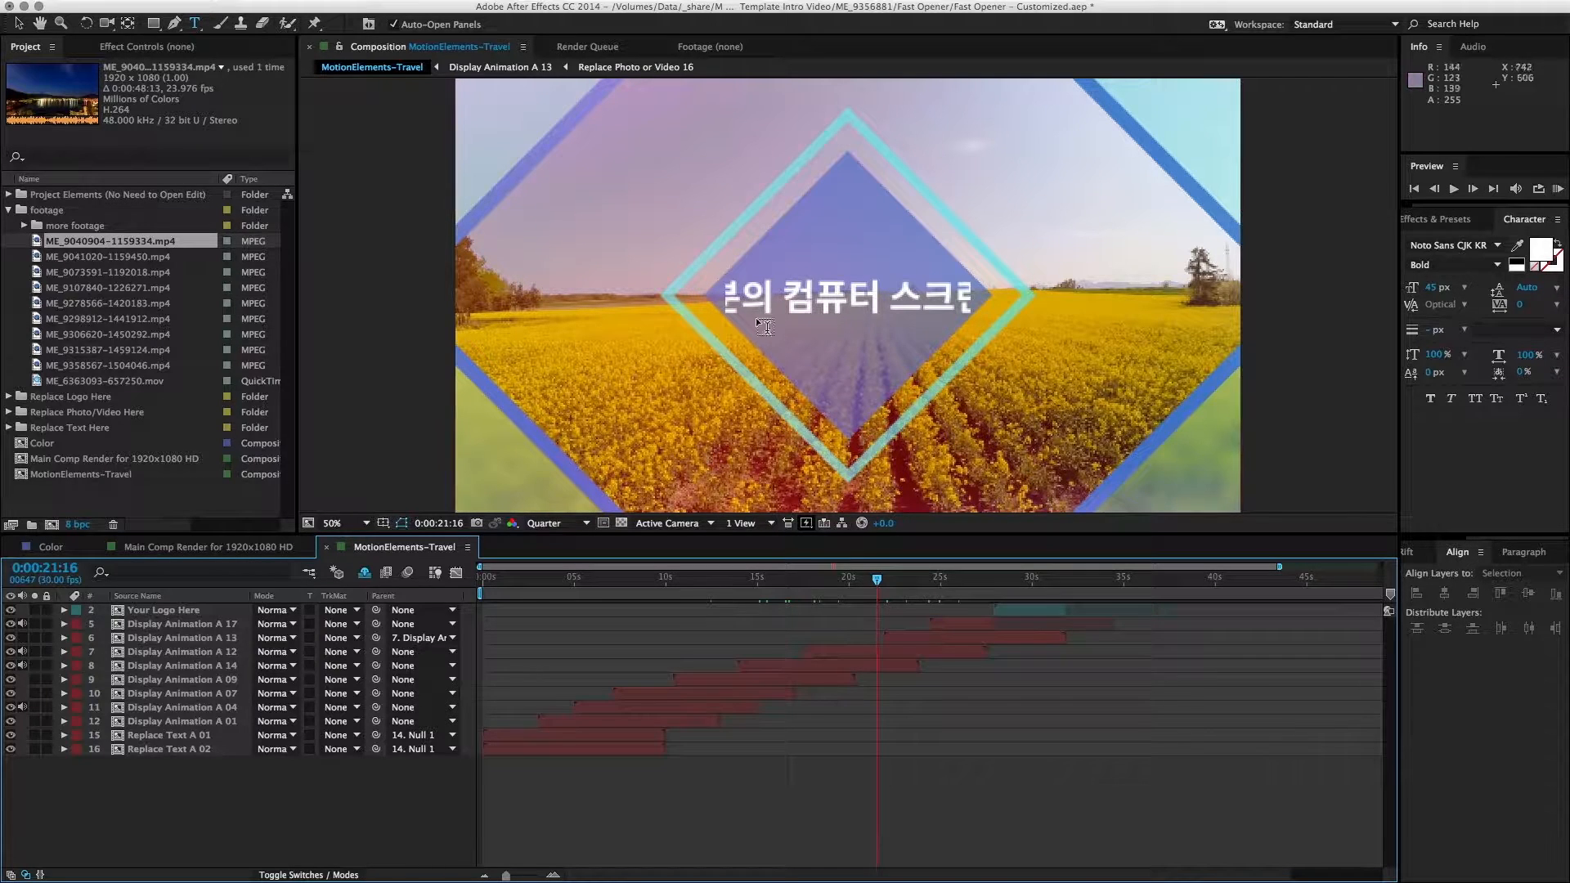
Step: Open the Replace Text A 14 composition inside Display Animation A 12 and set its preview resolution to Full
double_click(866, 655)
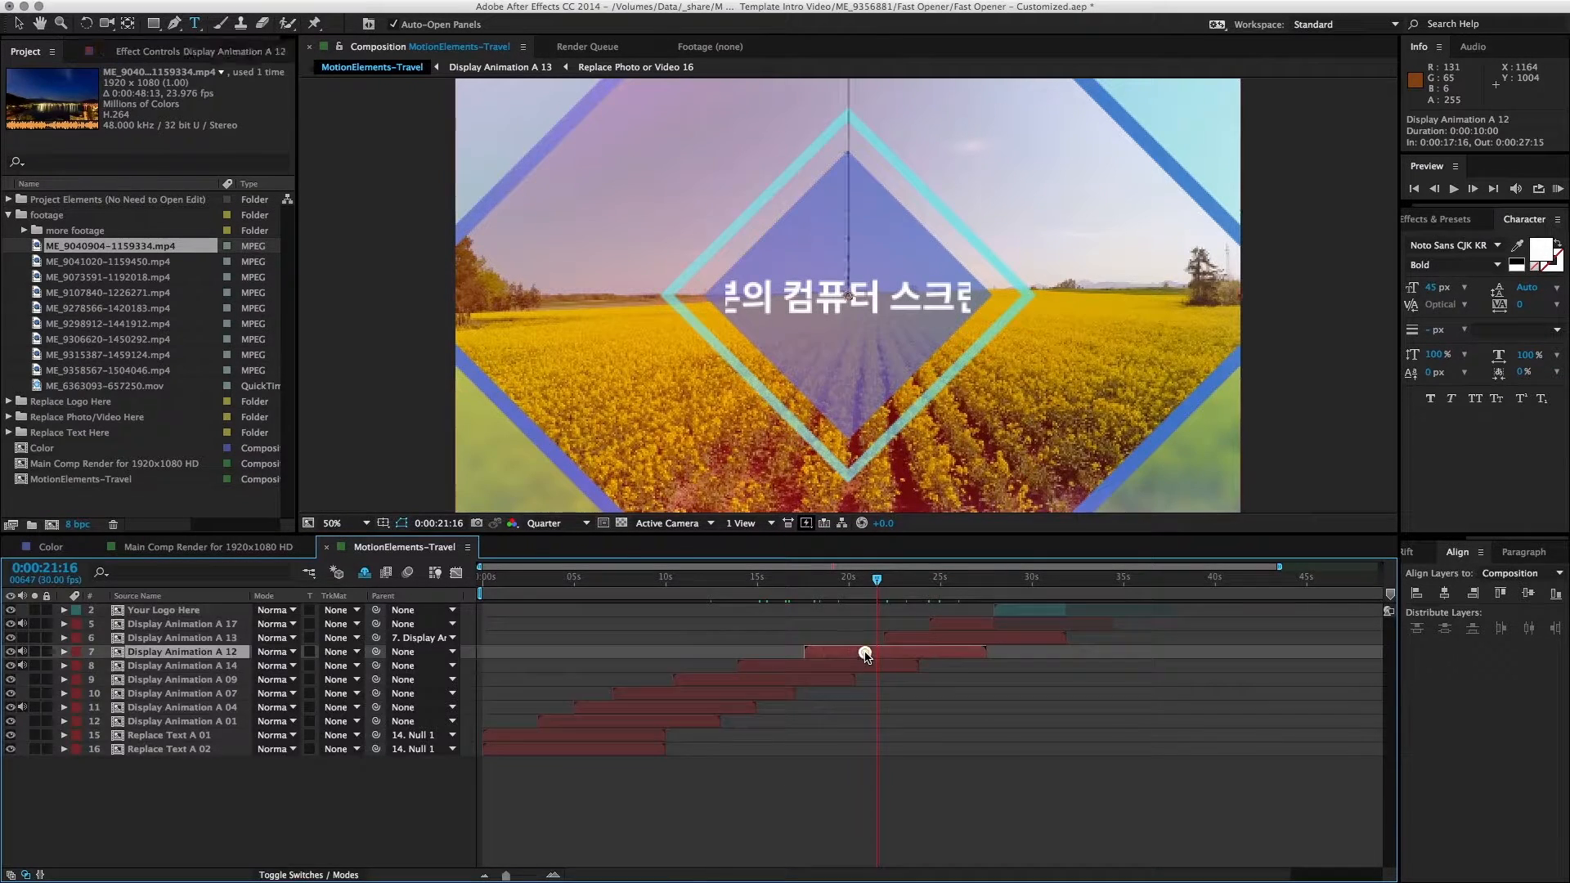
click(865, 613)
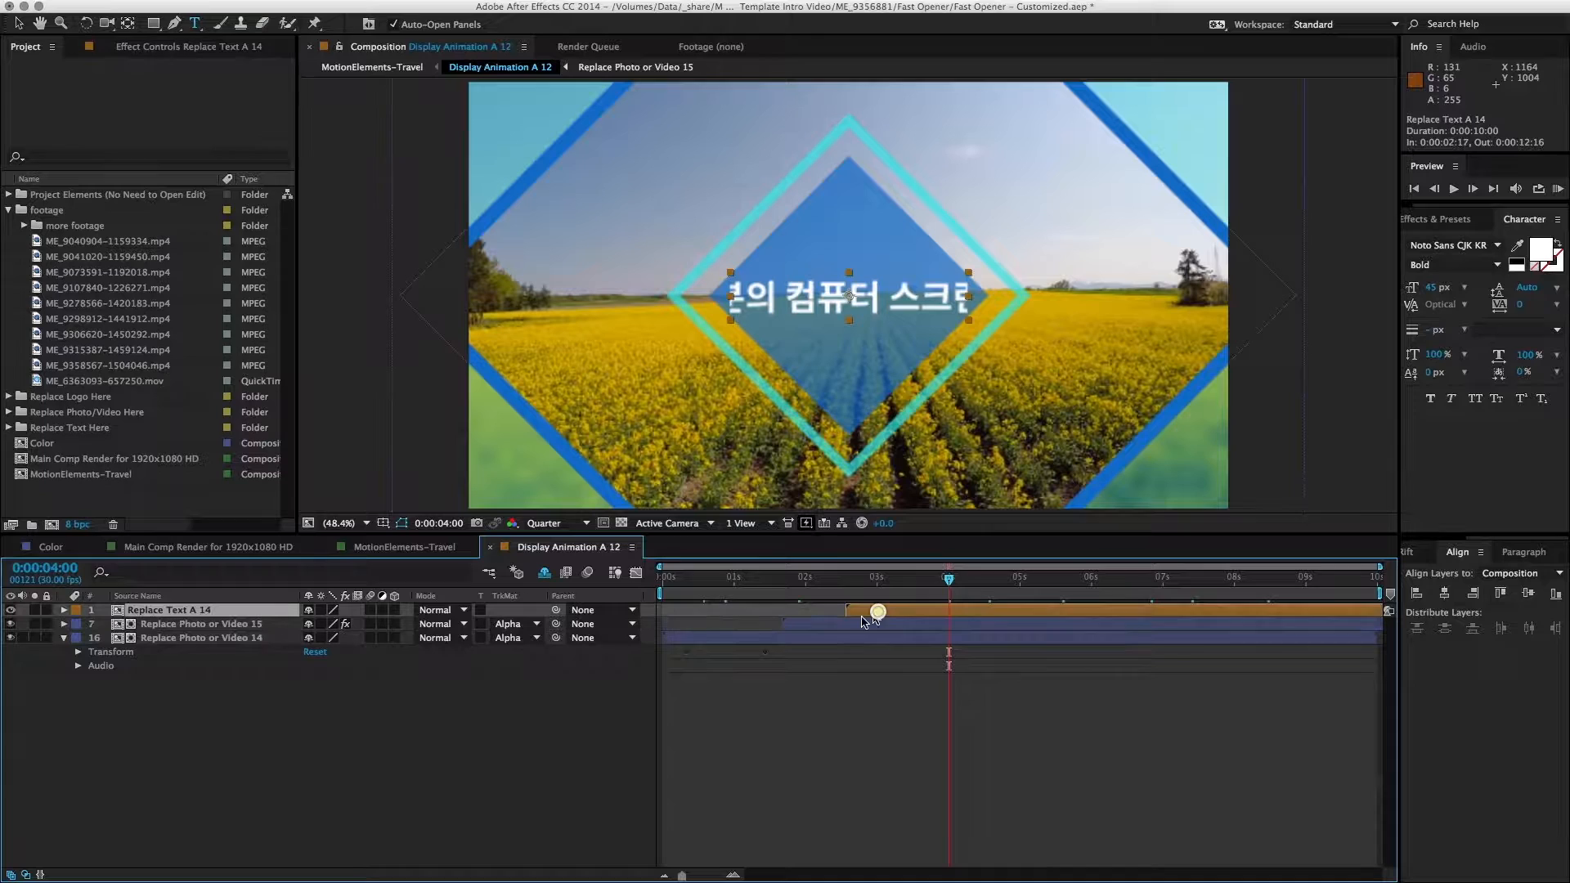
double_click(229, 613)
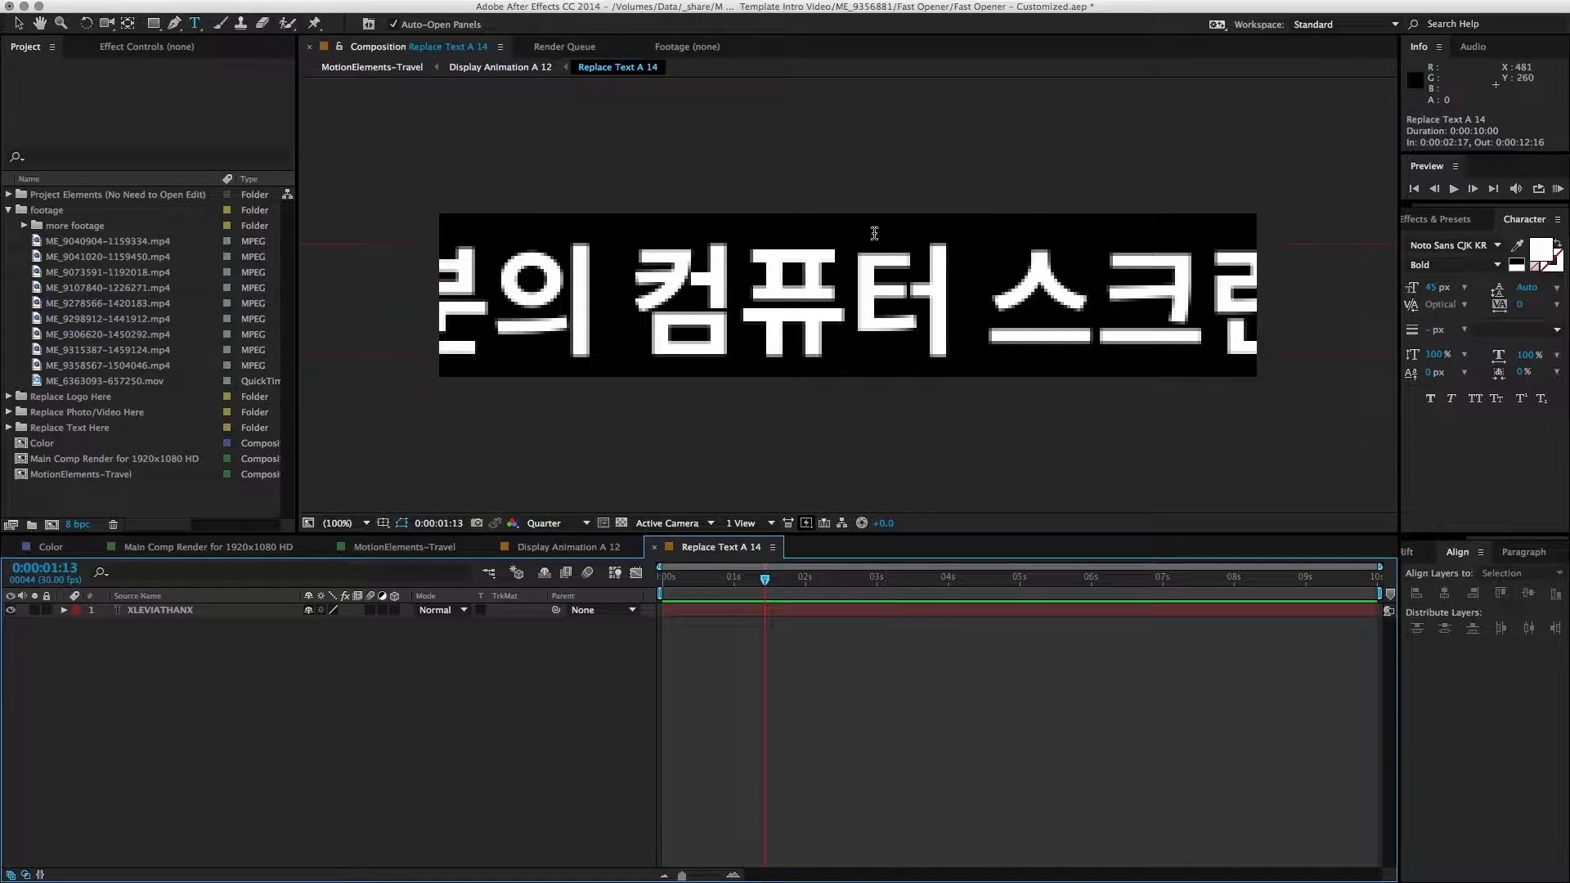
key(v)
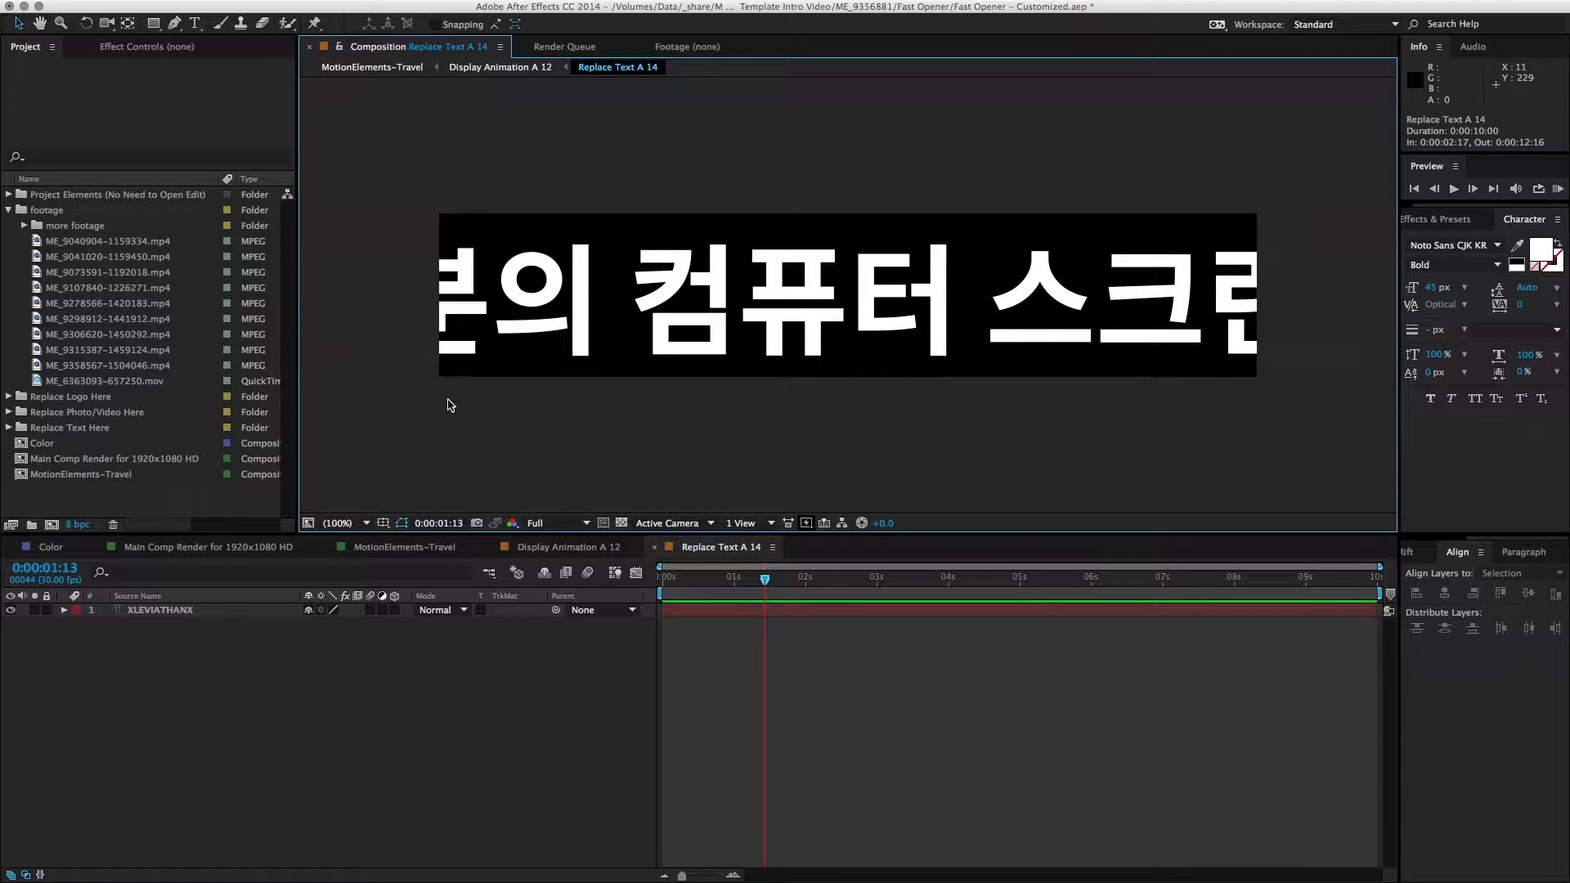
Step: Set the scale of the XLEVIATHANX text layer to 130% so the whole sentence fits the frame
click(183, 612)
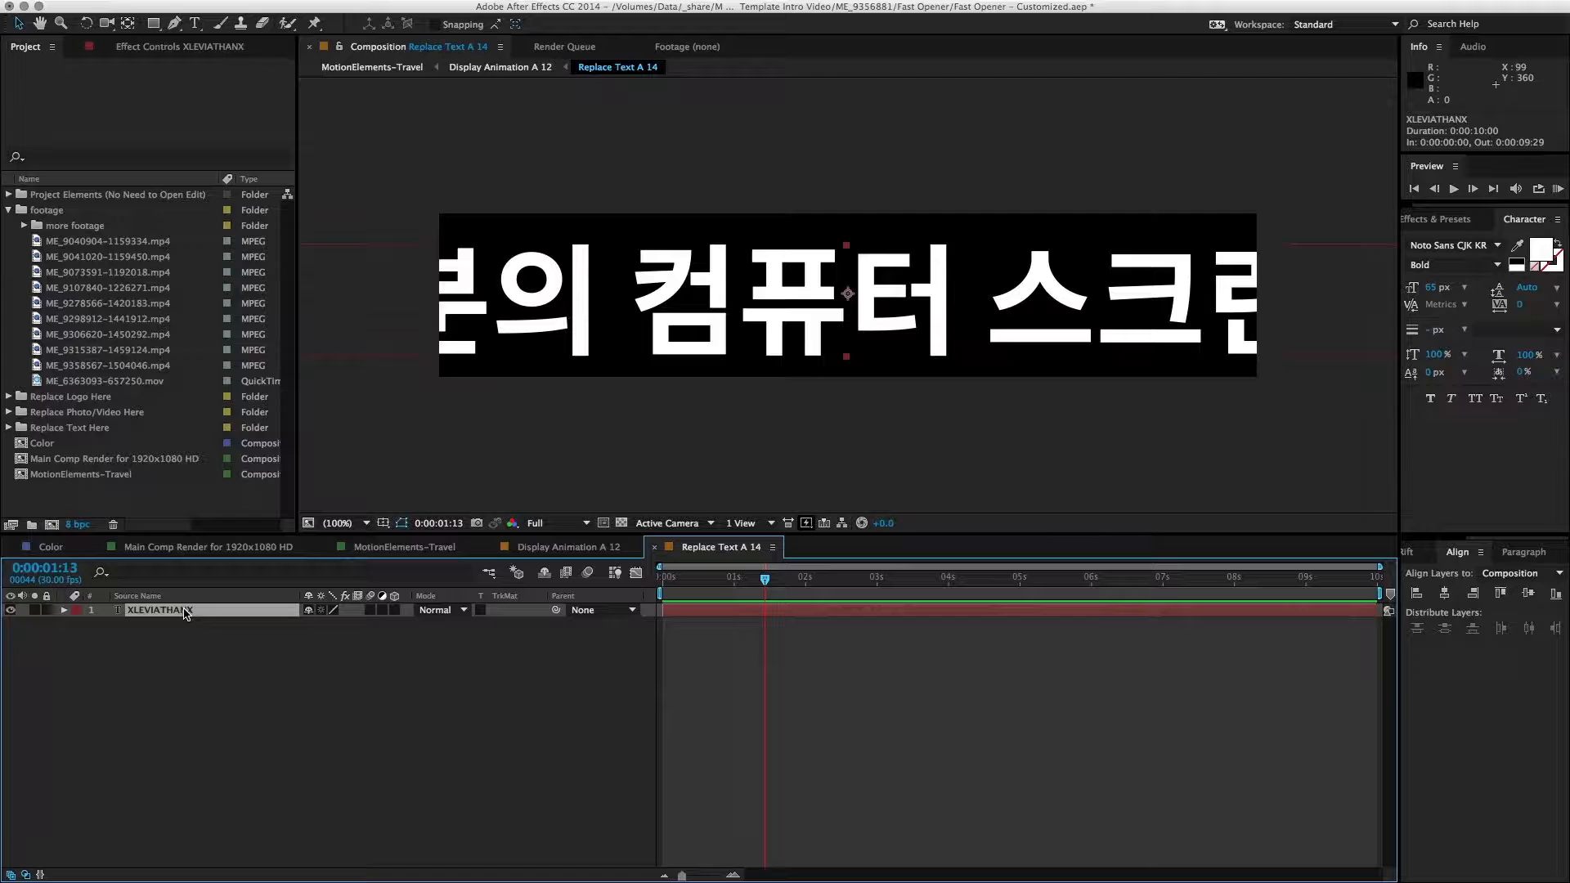
click(64, 611)
click(79, 639)
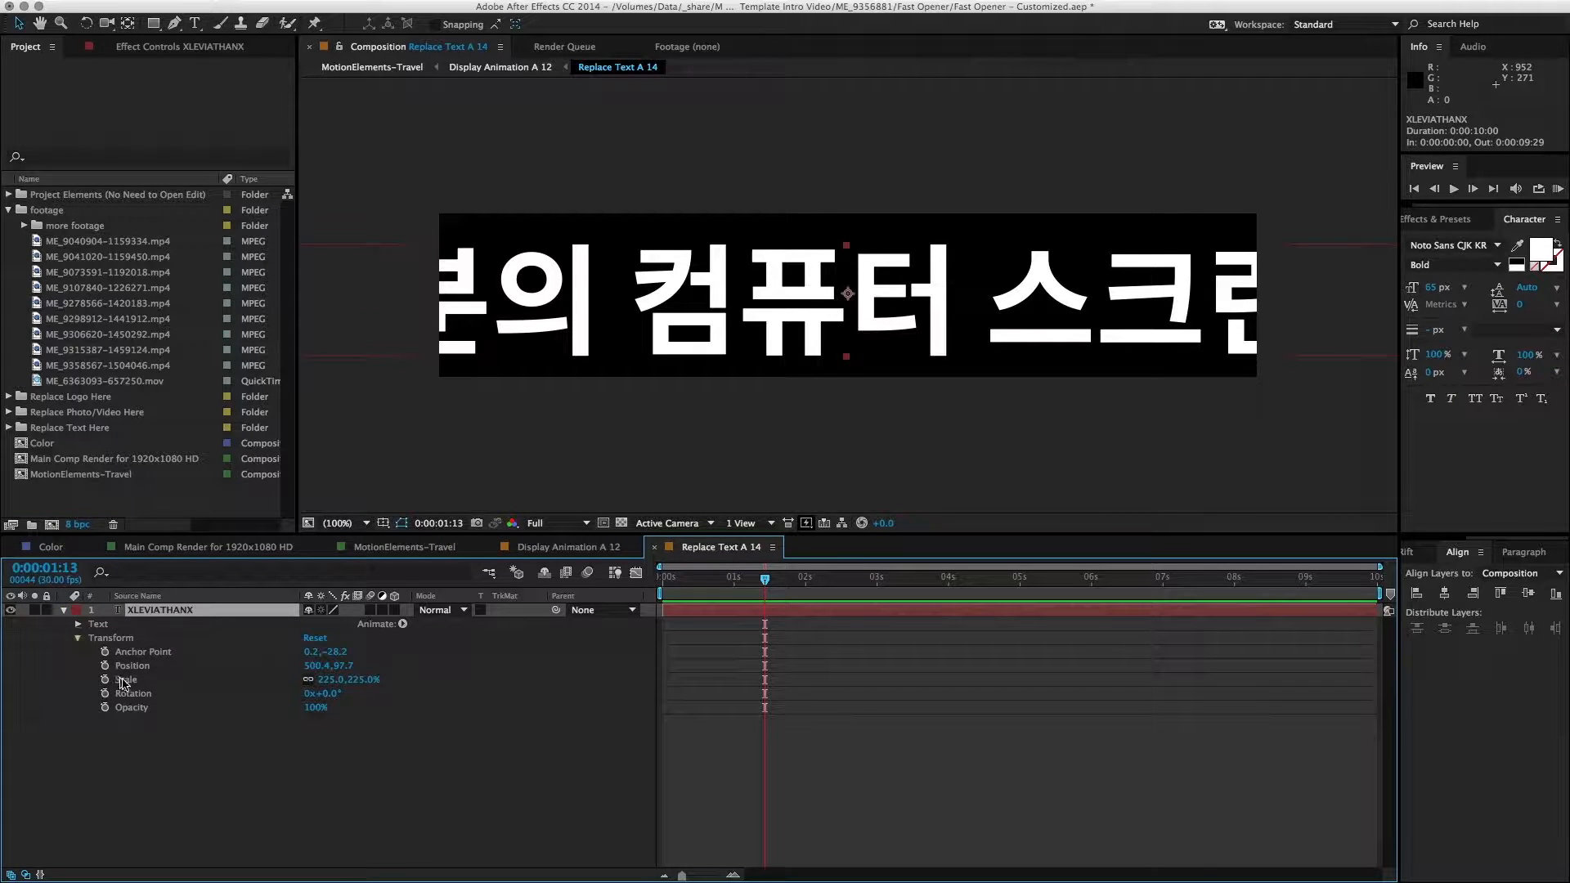
click(127, 680)
click(331, 679)
text(100)
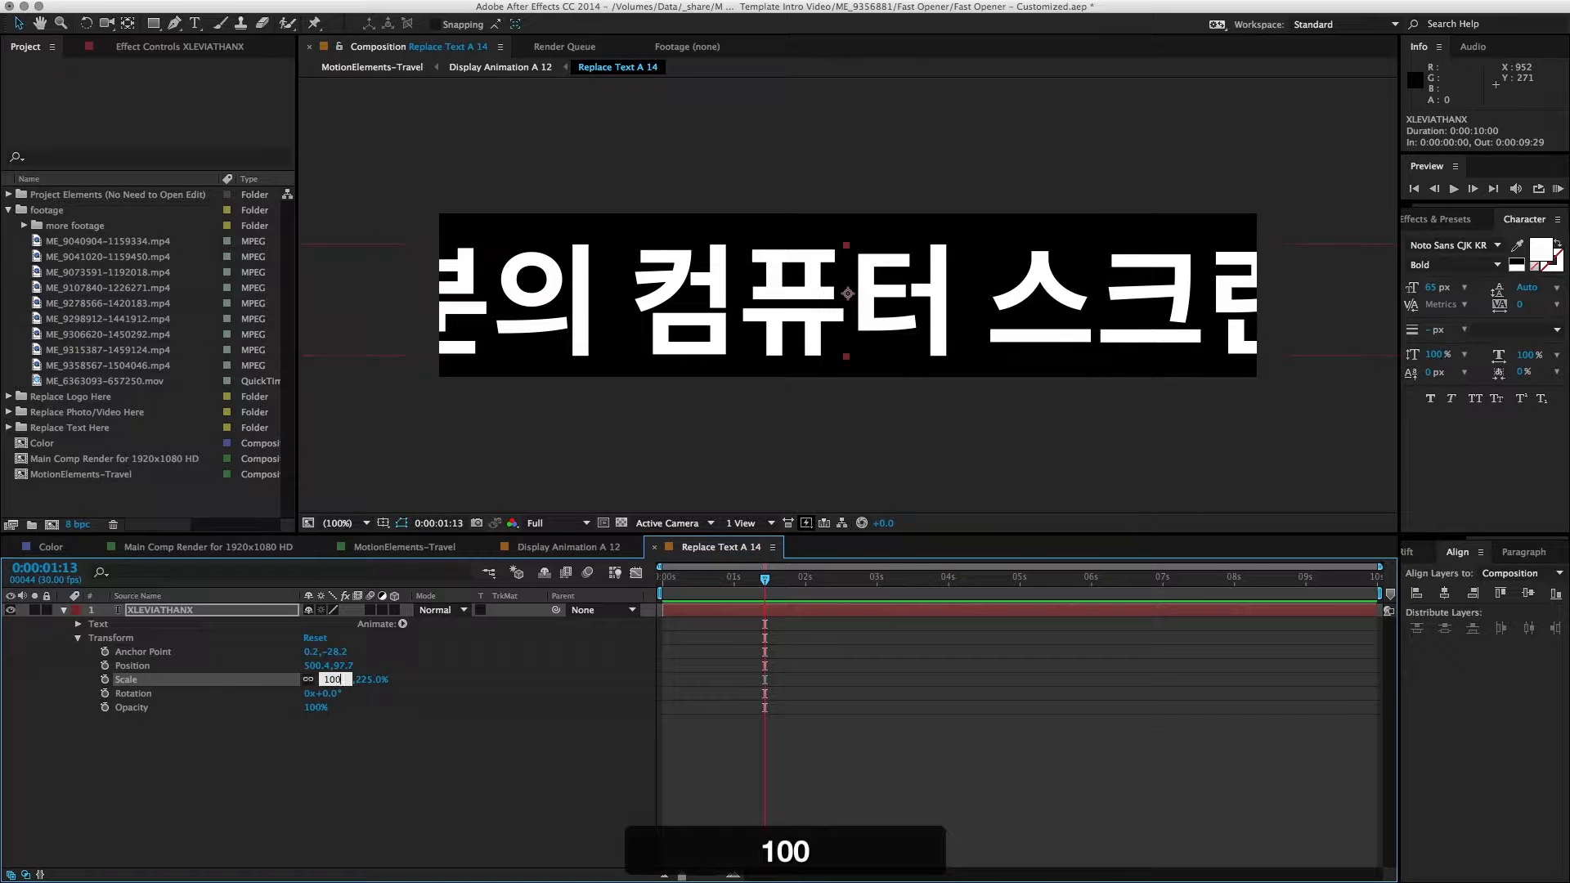
key(Return)
drag(331, 691, 357, 685)
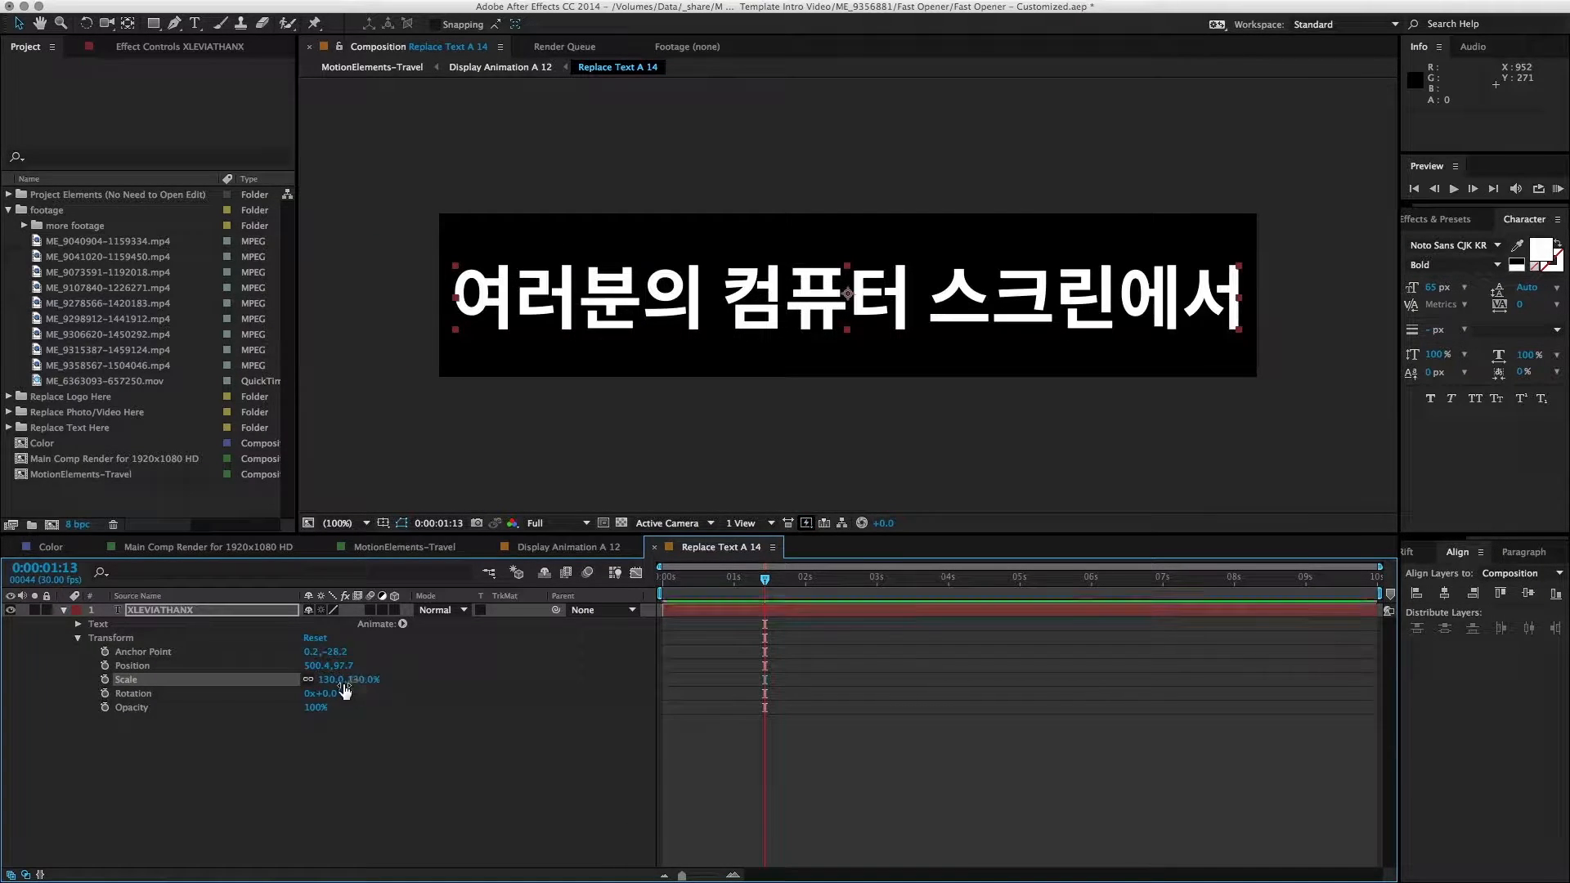
click(497, 767)
Step: Break the text in Replace Text A 14 into two lines, with 여러분의 above 컴퓨터 스크린에서
double_click(708, 611)
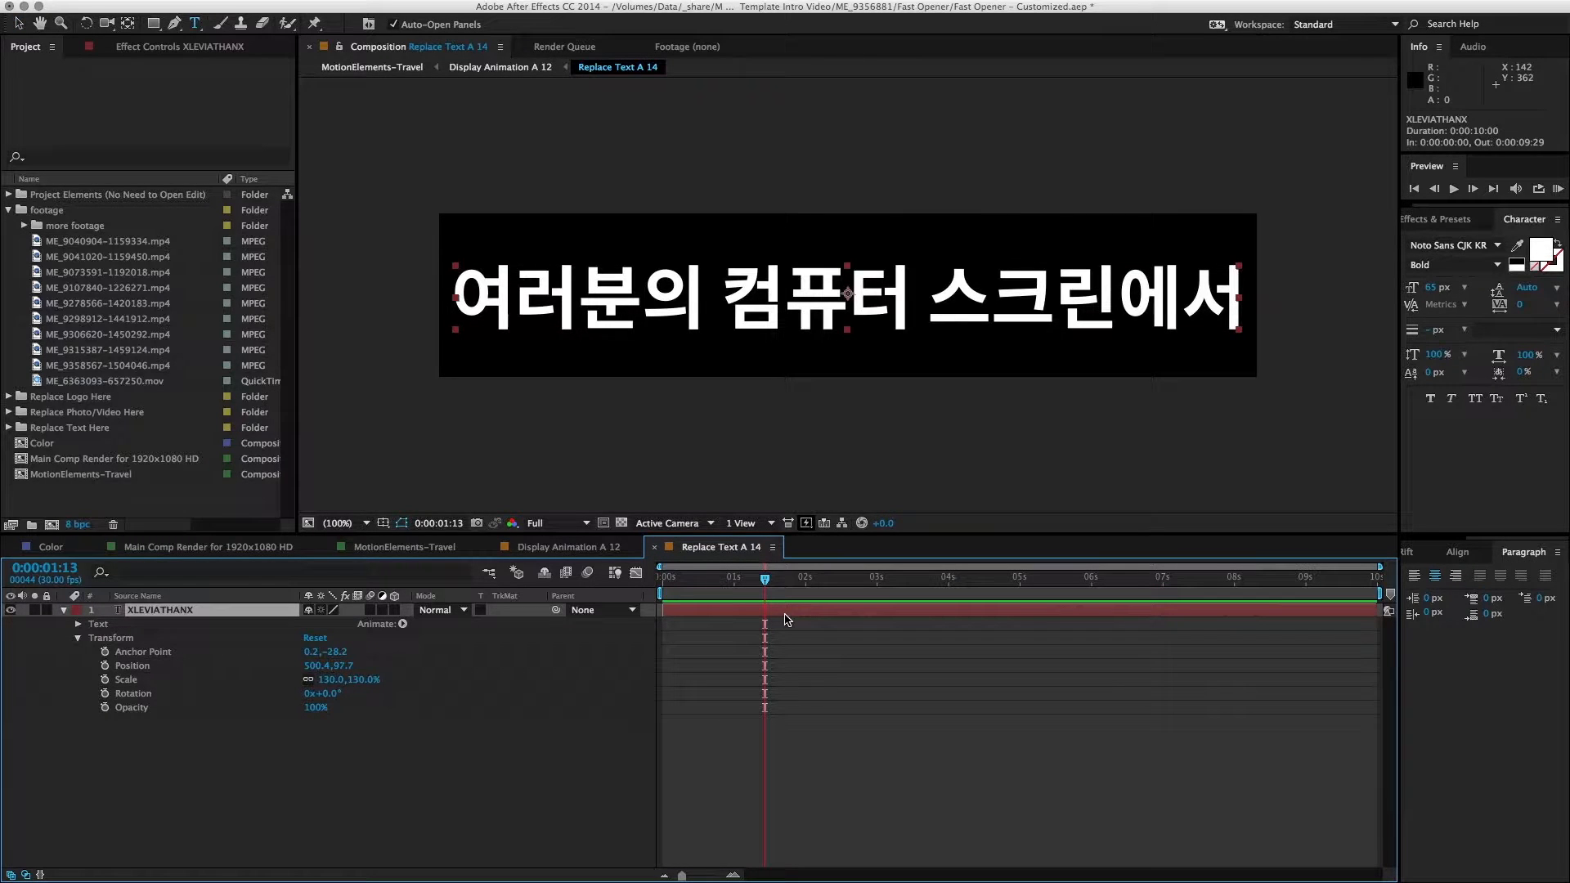
click(718, 311)
key(BackSpace)
key(Return)
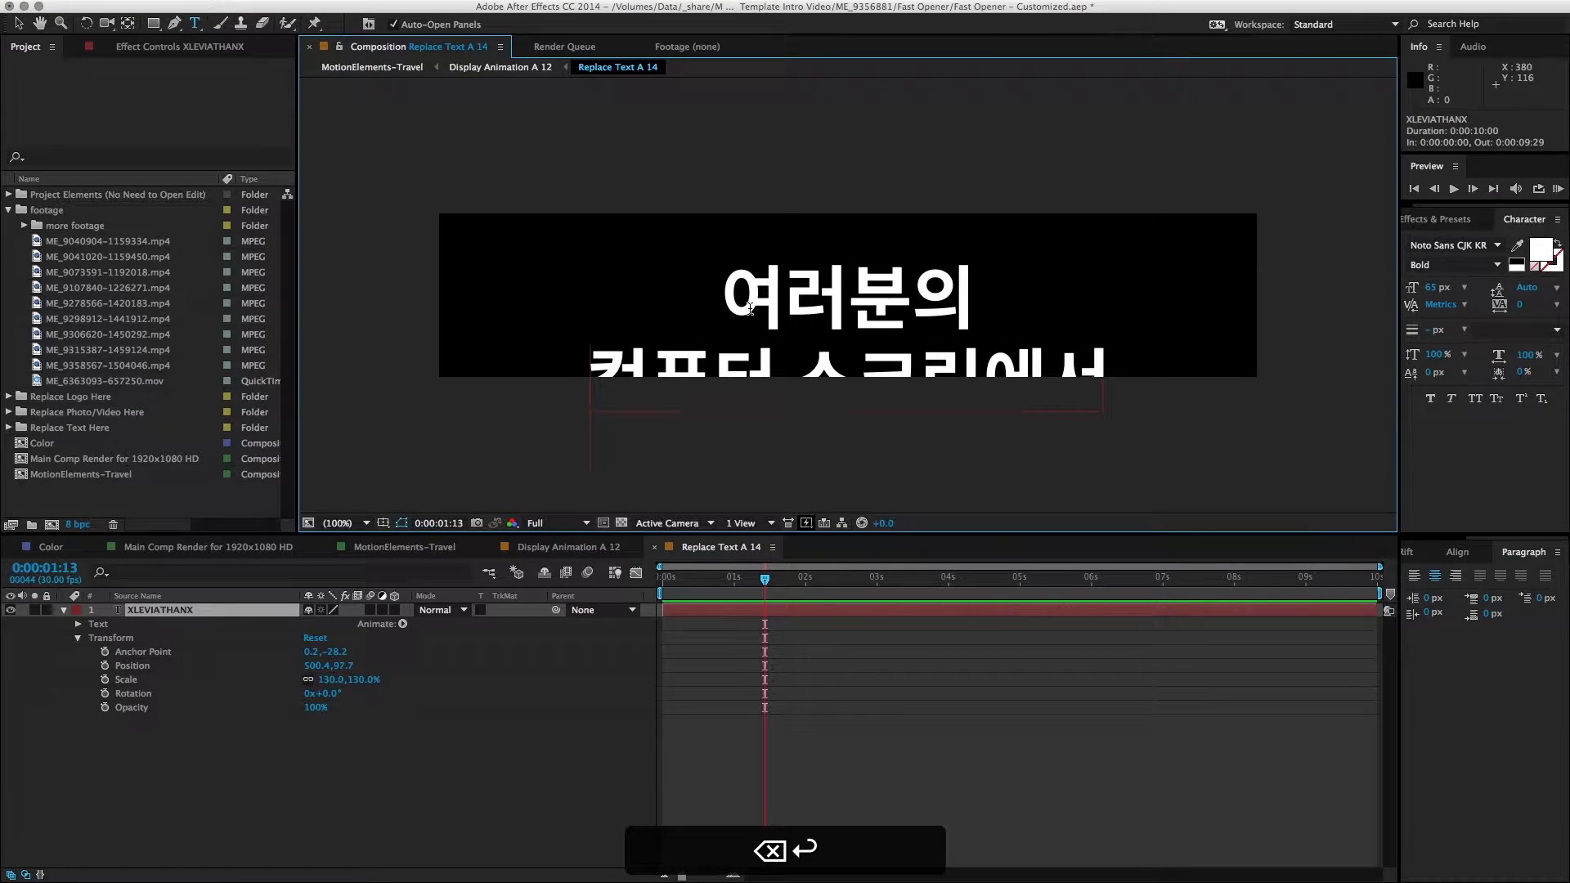
key(KP_Enter)
key(v)
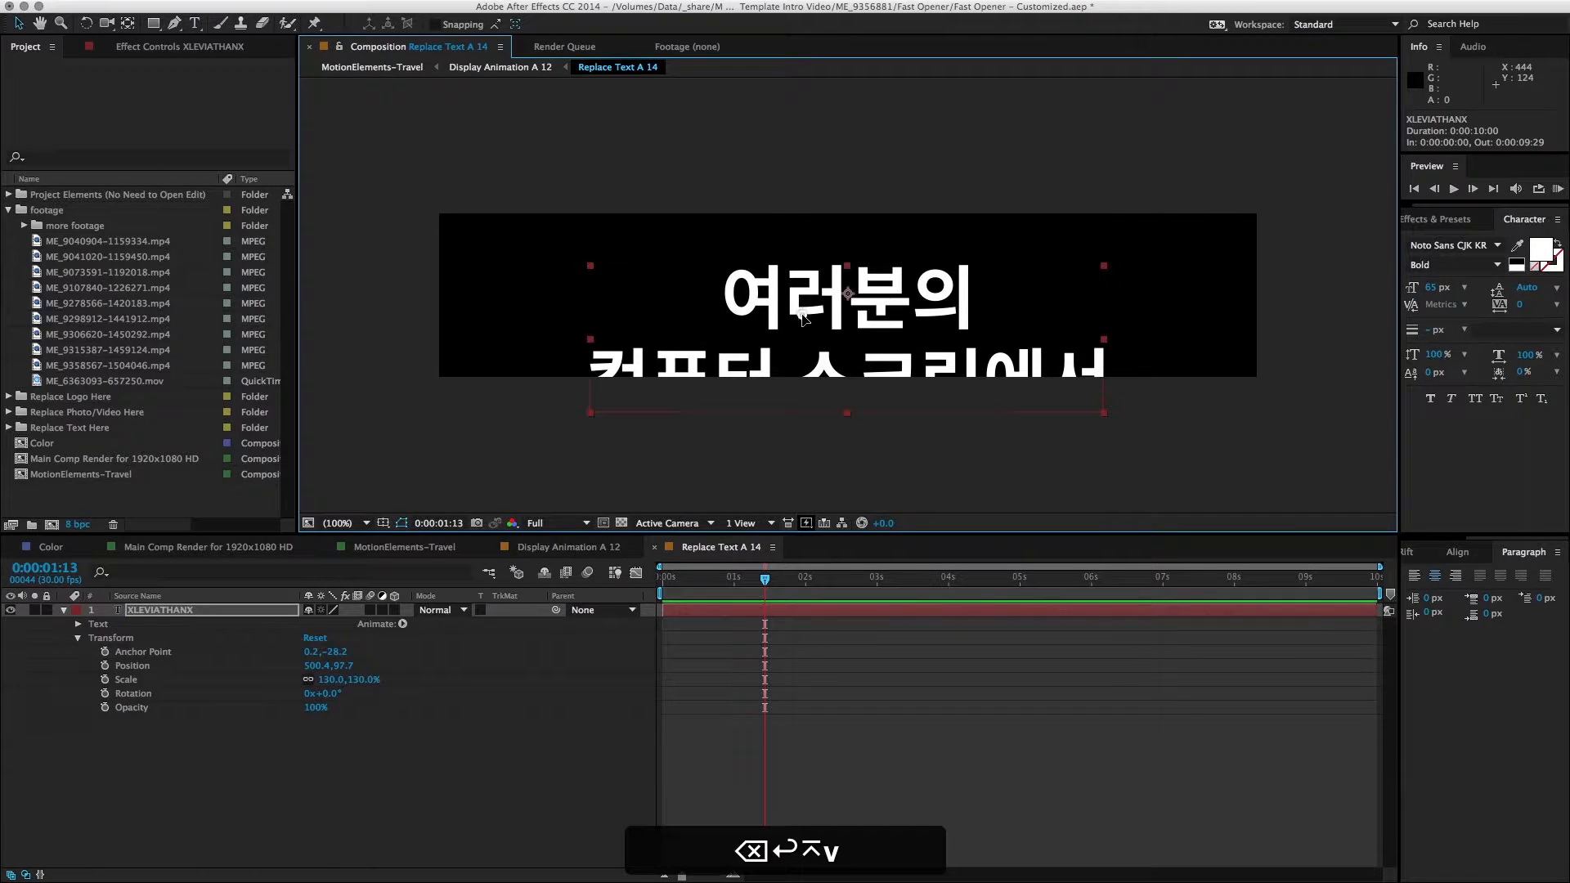
Step: Move the two-line text up and center it vertically in the composition
drag(804, 311, 803, 271)
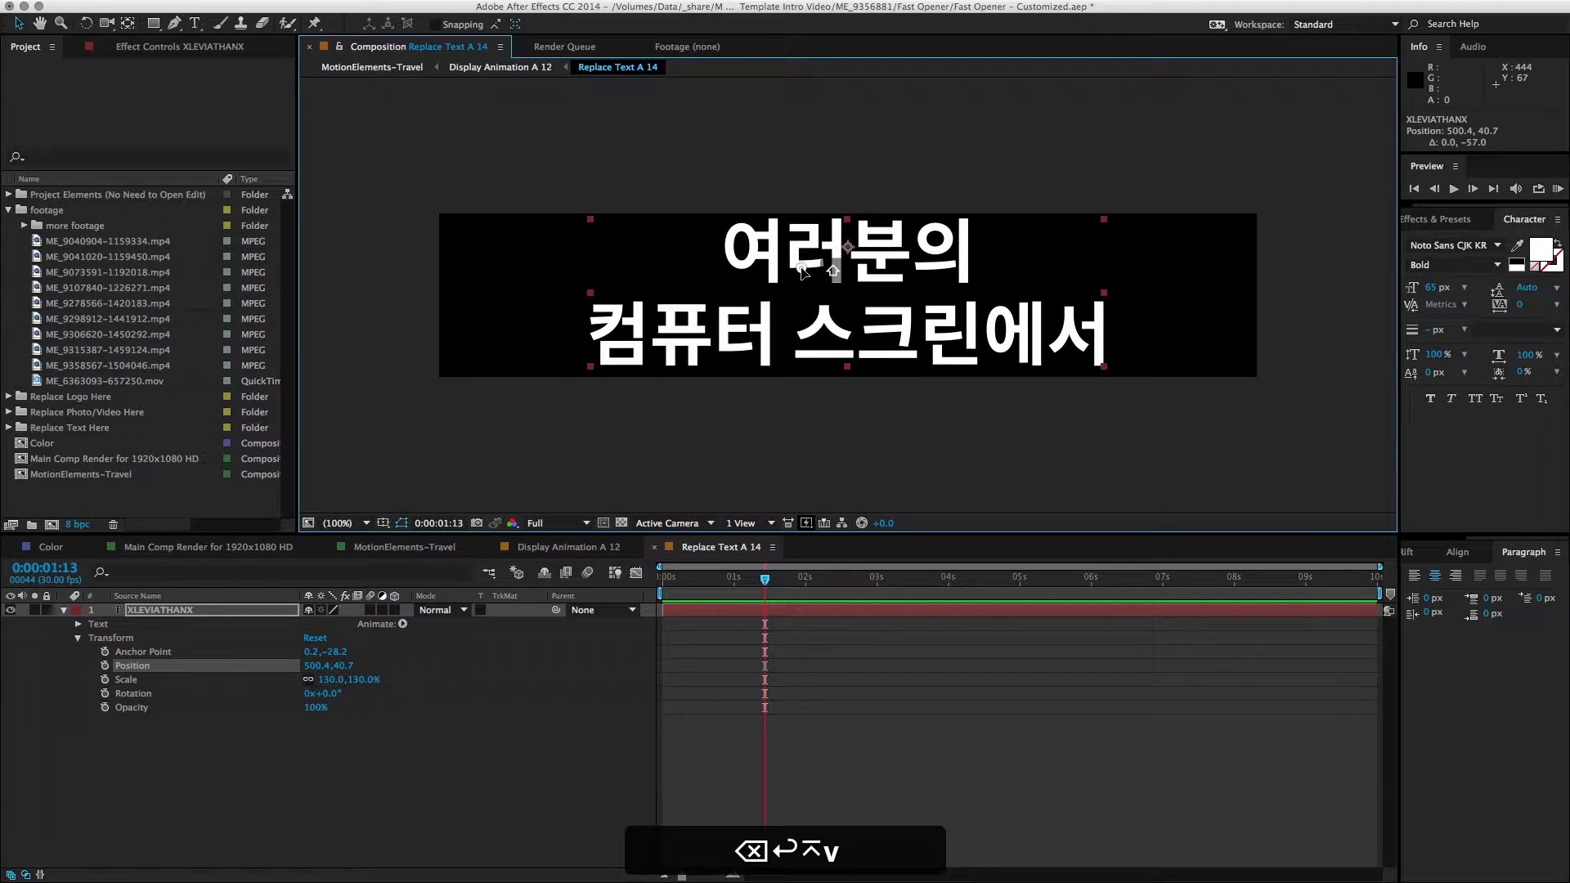
click(1457, 552)
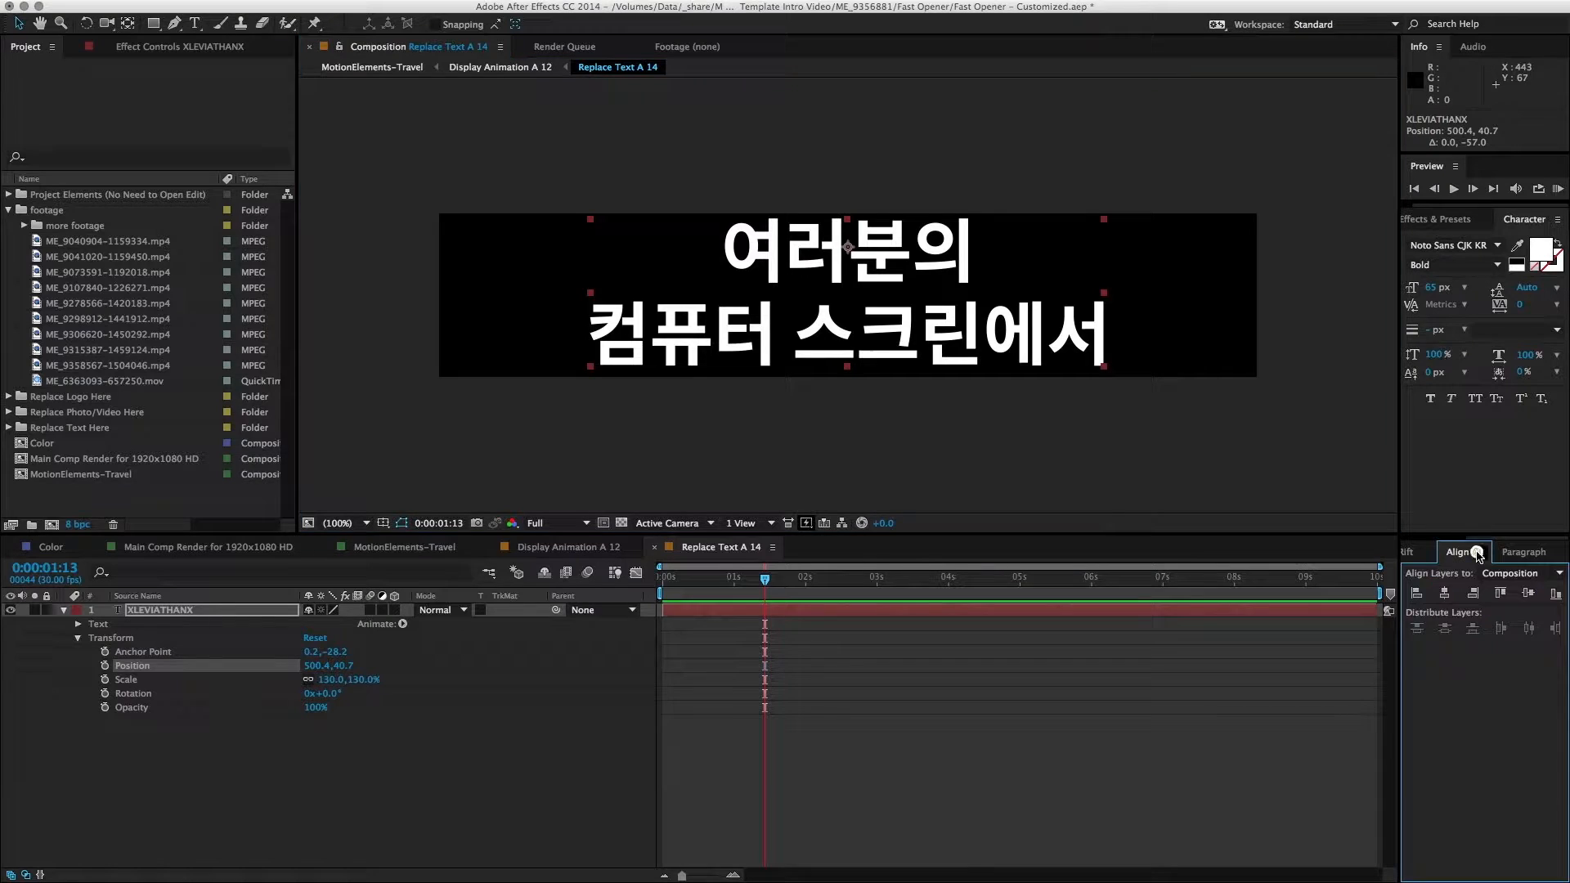
click(1528, 594)
click(813, 813)
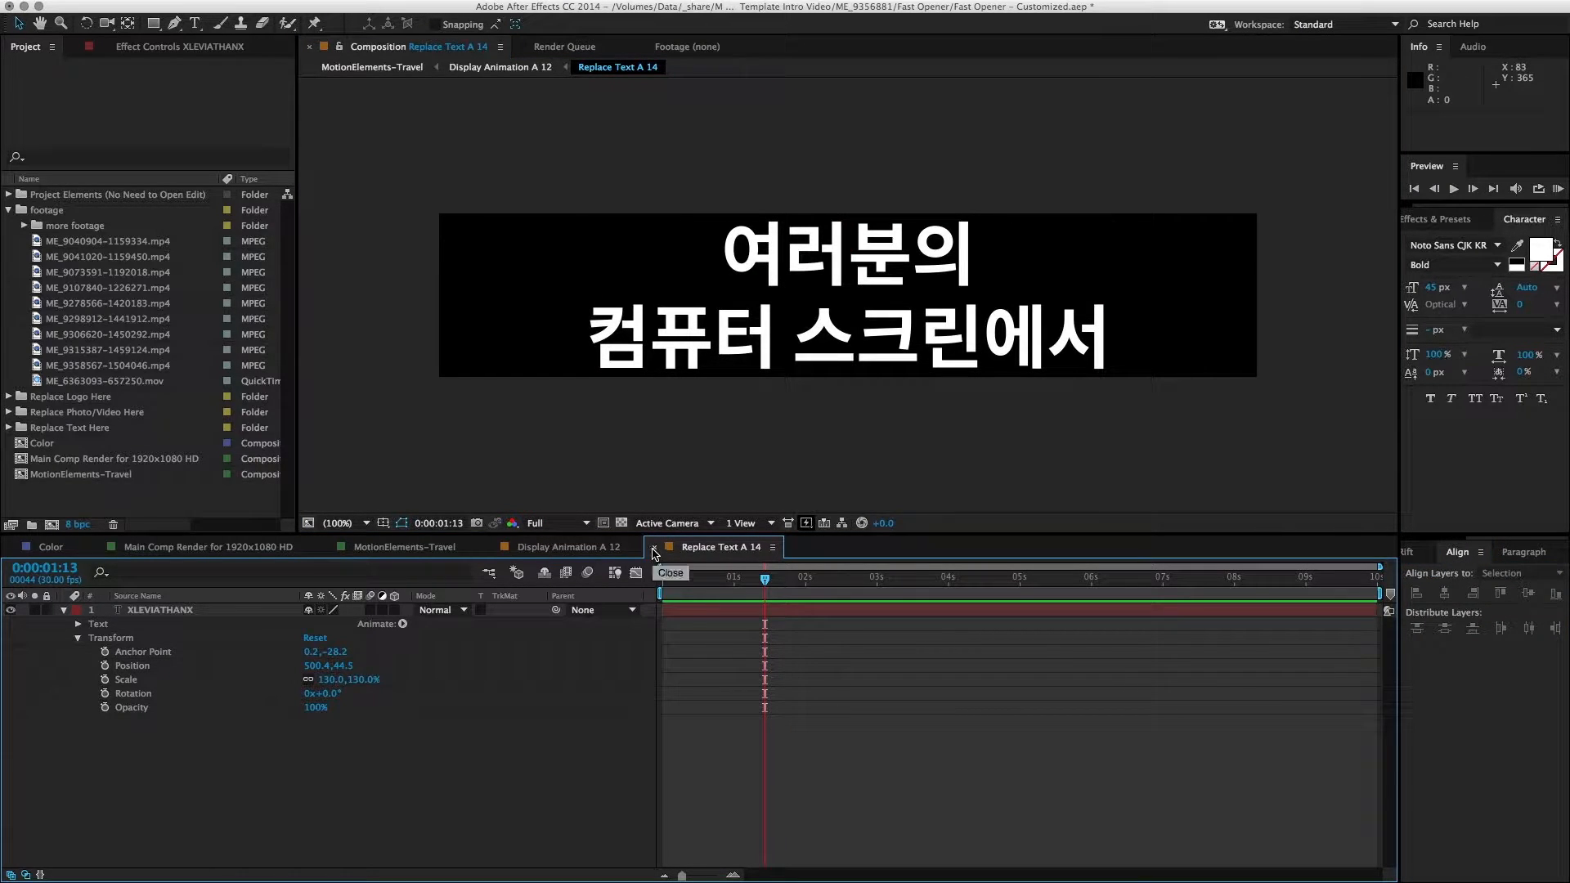
Step: Review the two-line title in Display Animation A 12 around 3 to 4 seconds and return to MotionElements-Travel
click(593, 554)
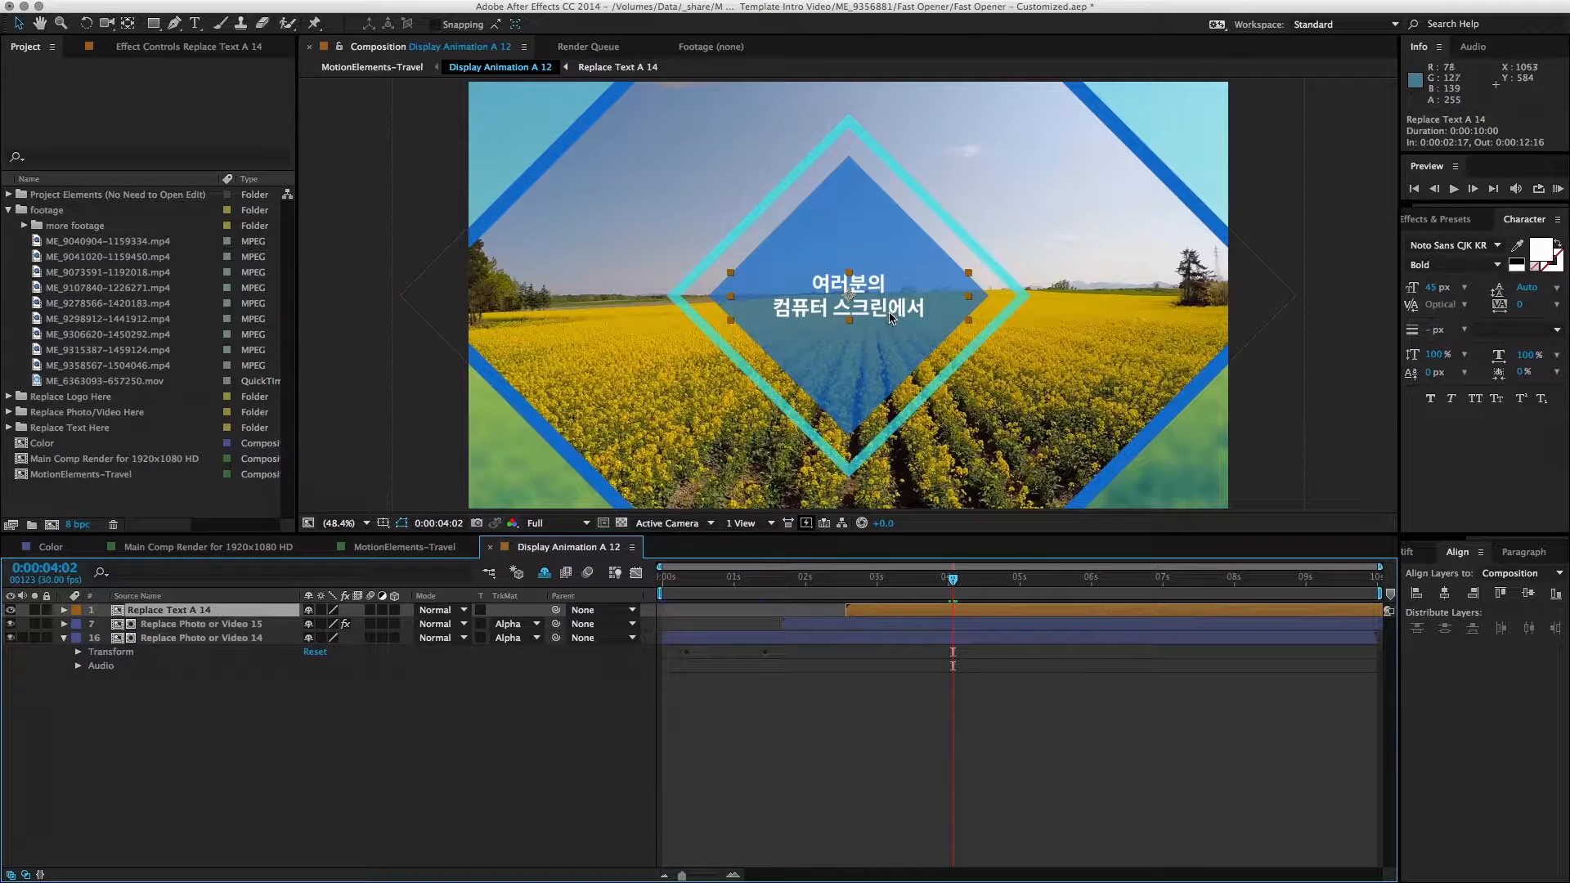
click(985, 776)
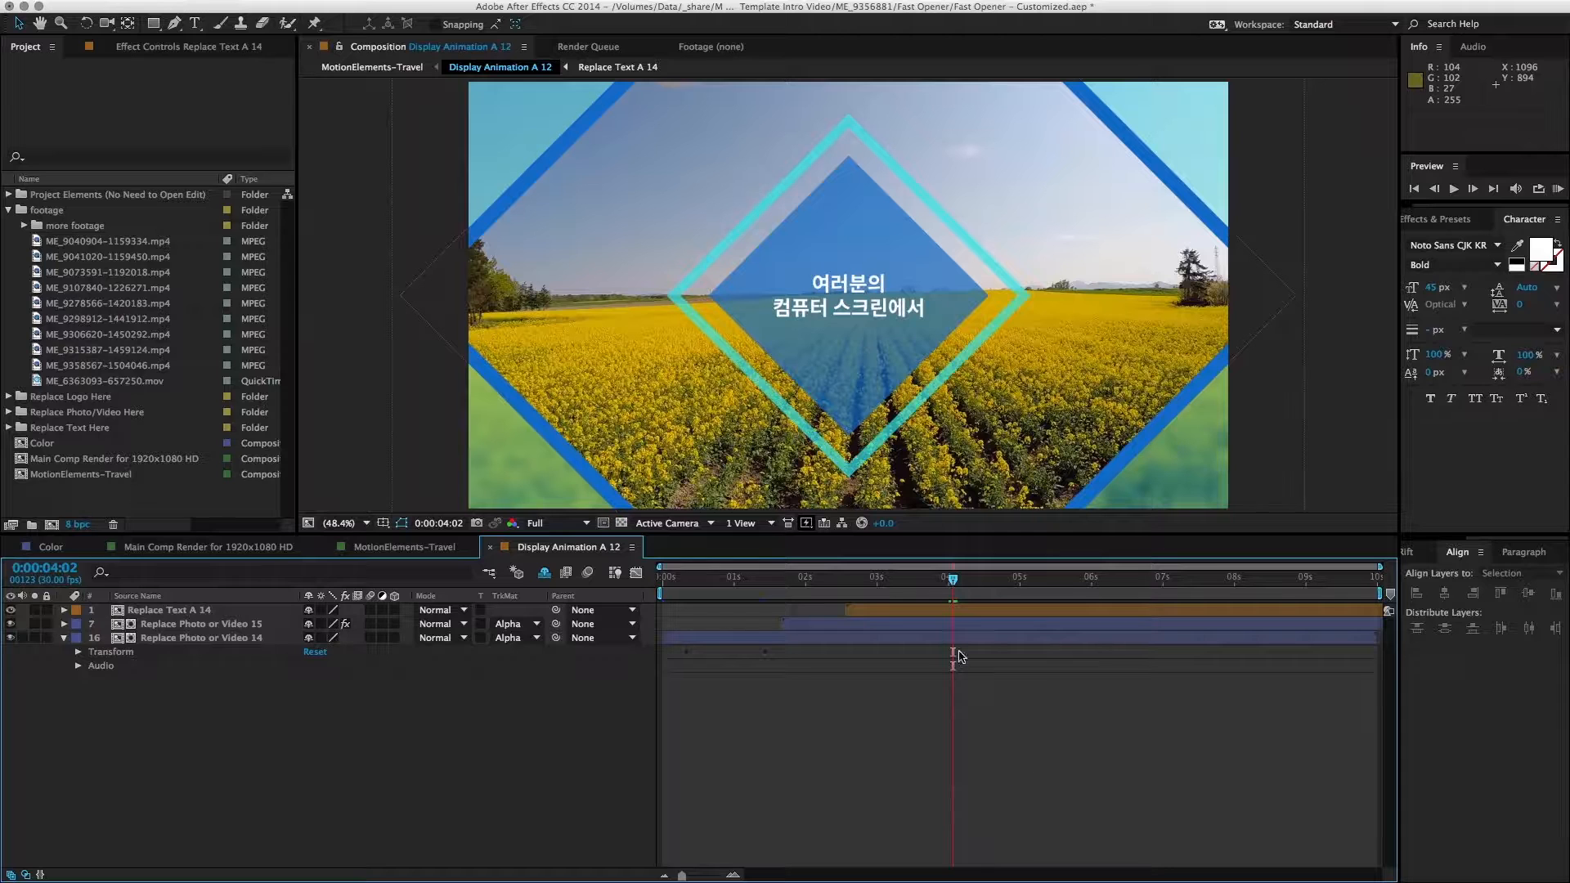
drag(945, 587, 926, 583)
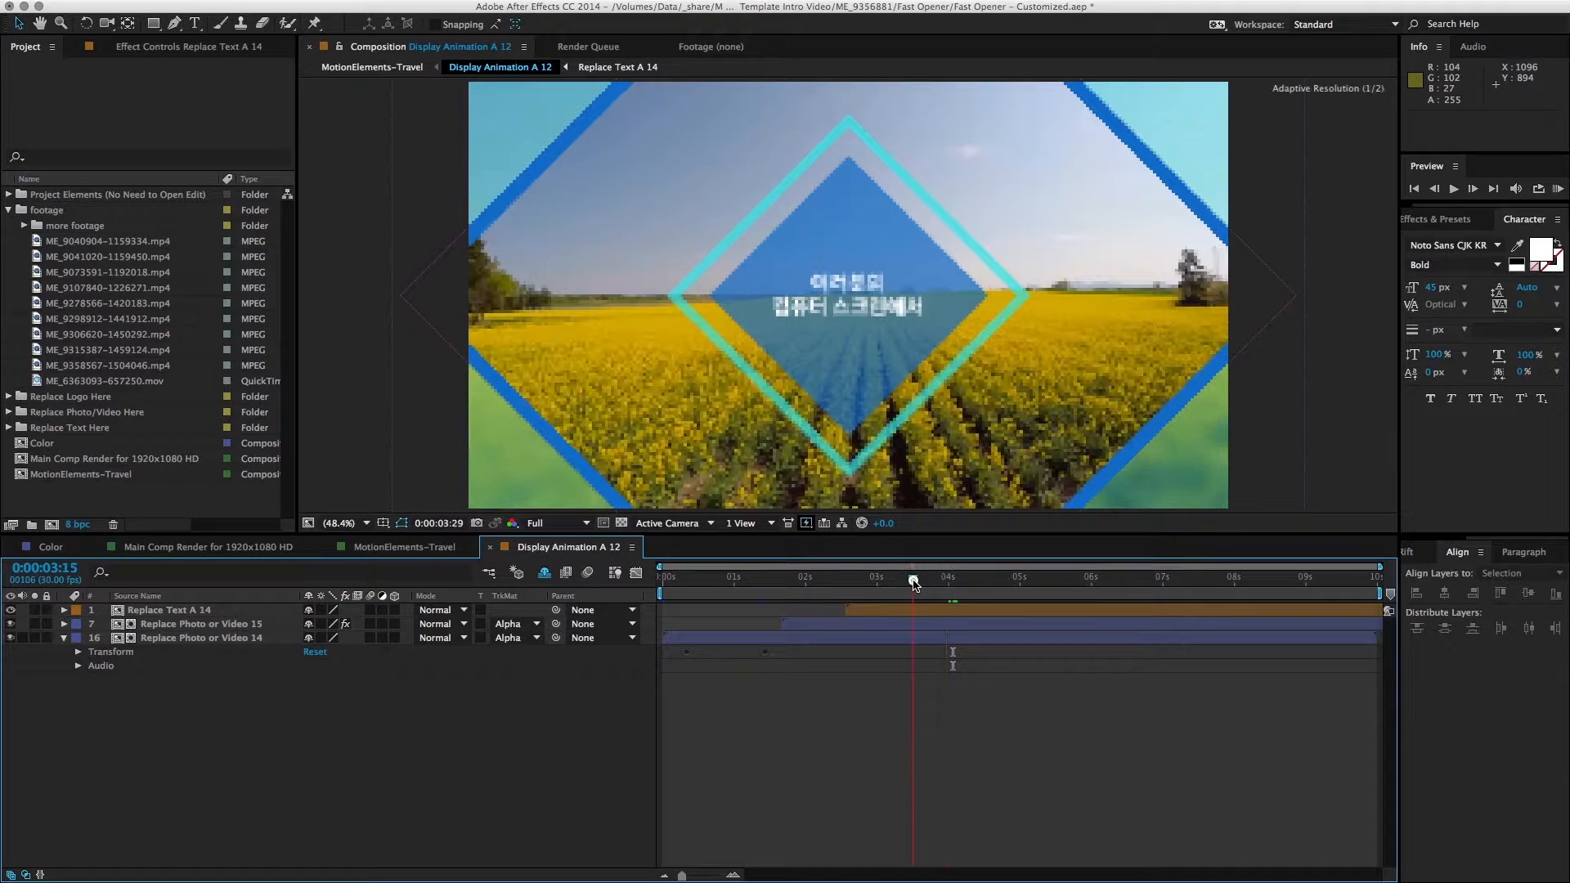
click(493, 547)
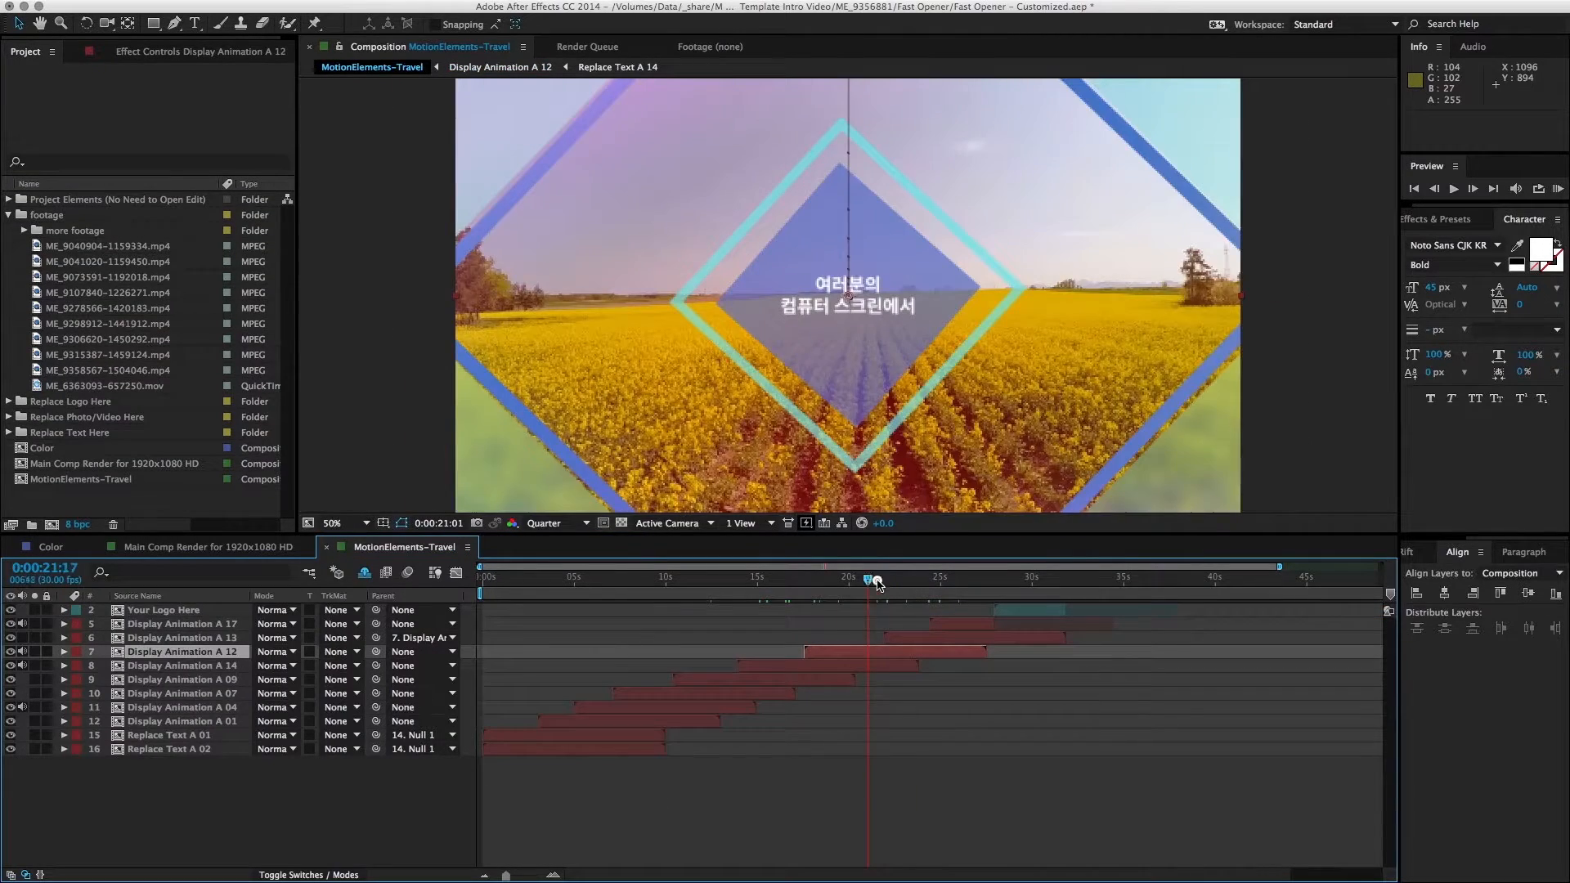
Step: Open the Replace Text A 15 composition inside Display Animation A 13, set the preview resolution to Full and select its text layer
drag(863, 582, 928, 581)
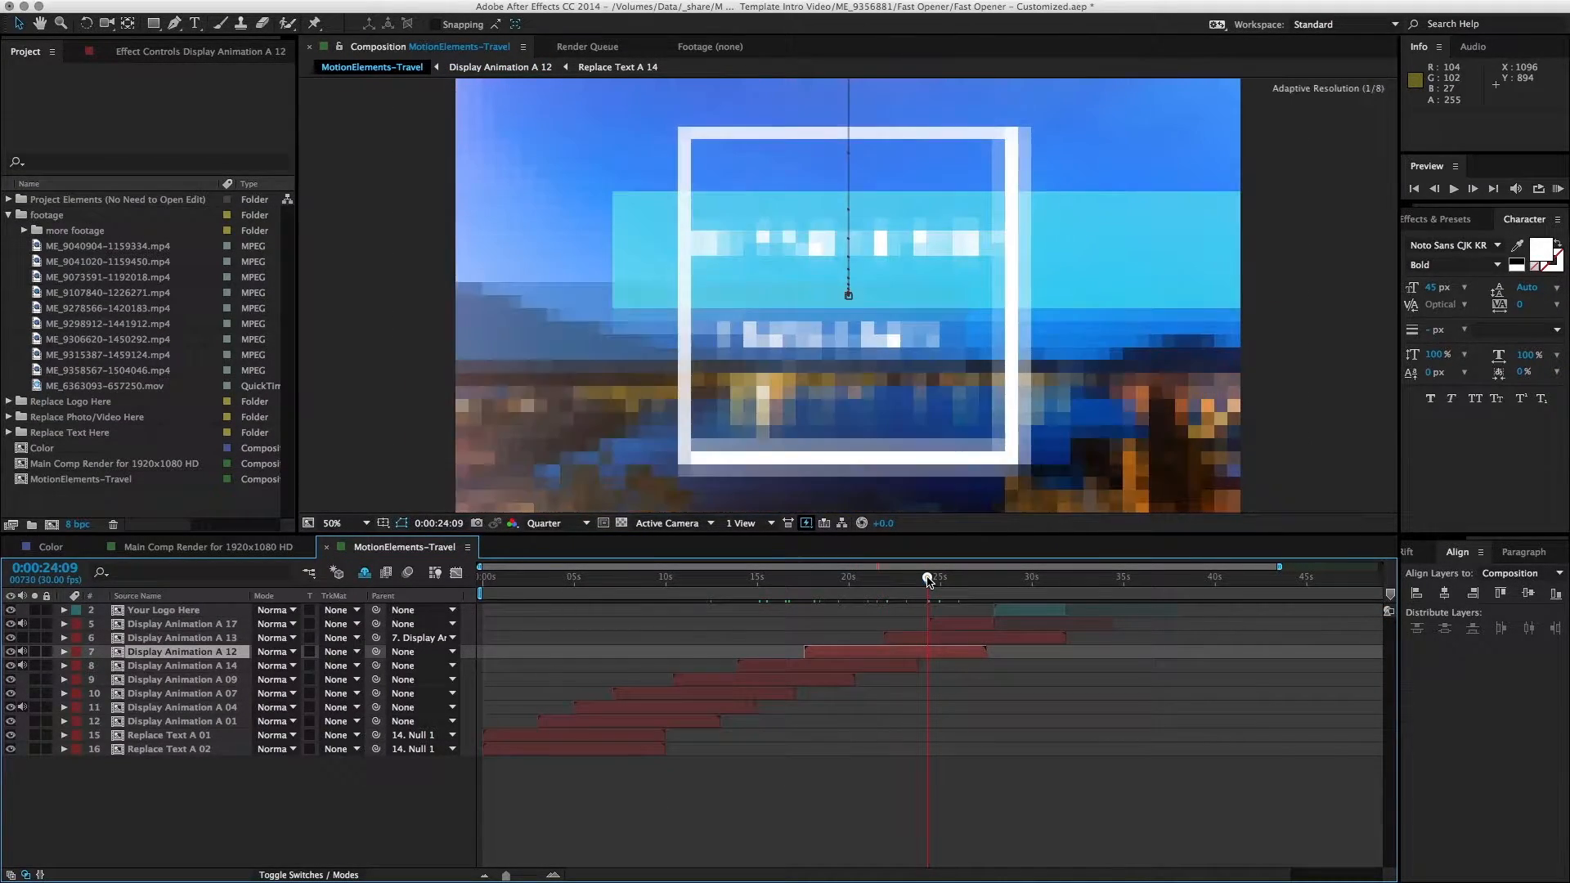
double_click(931, 639)
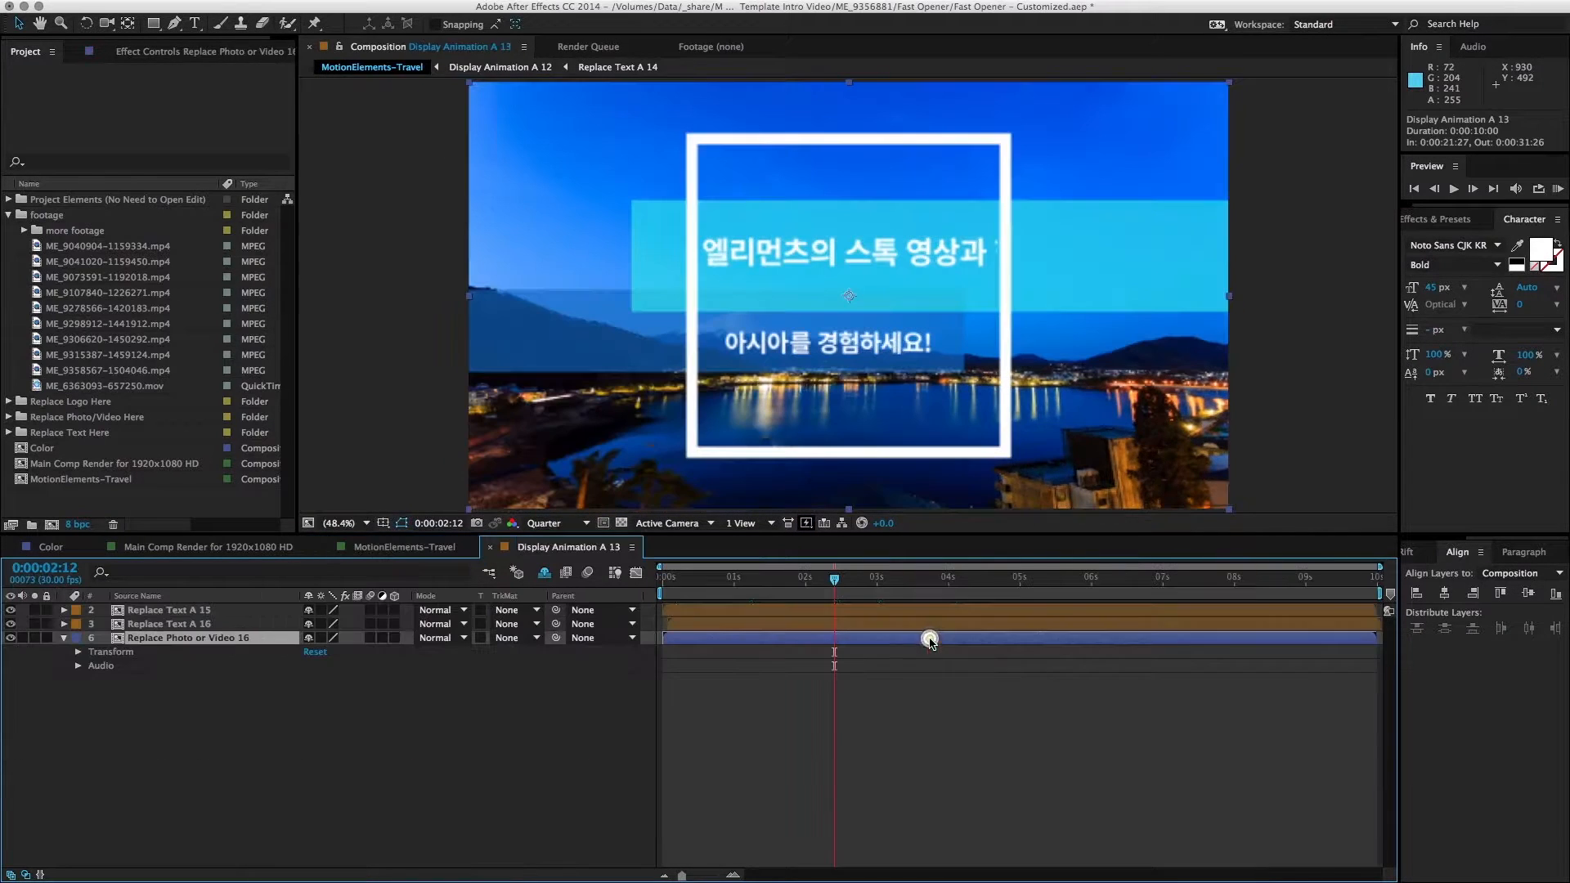
double_click(206, 610)
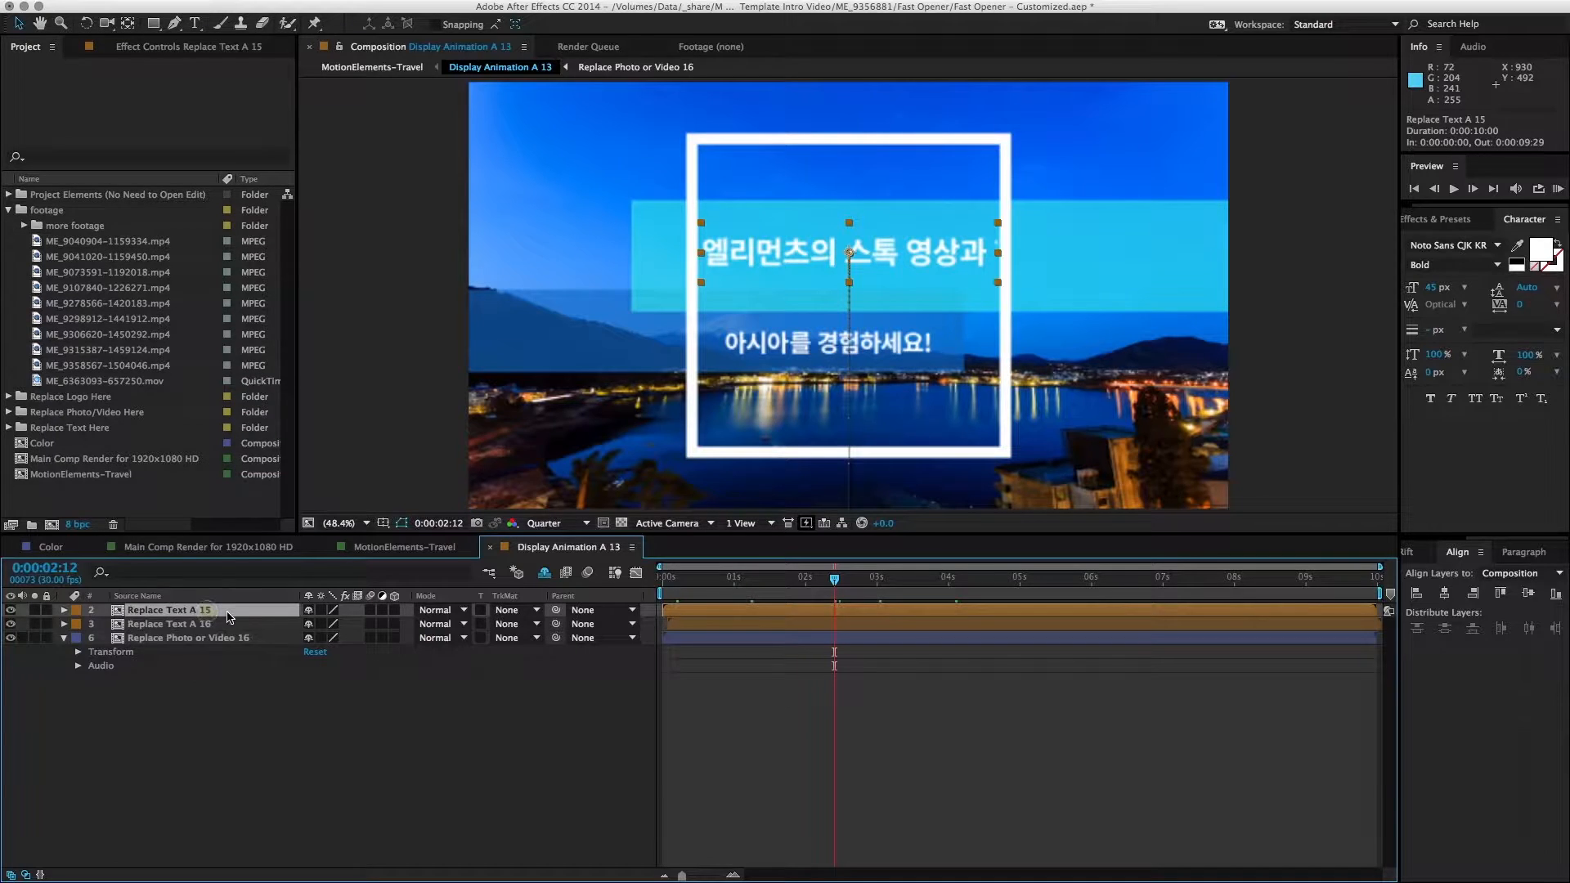
click(556, 523)
click(576, 564)
click(895, 611)
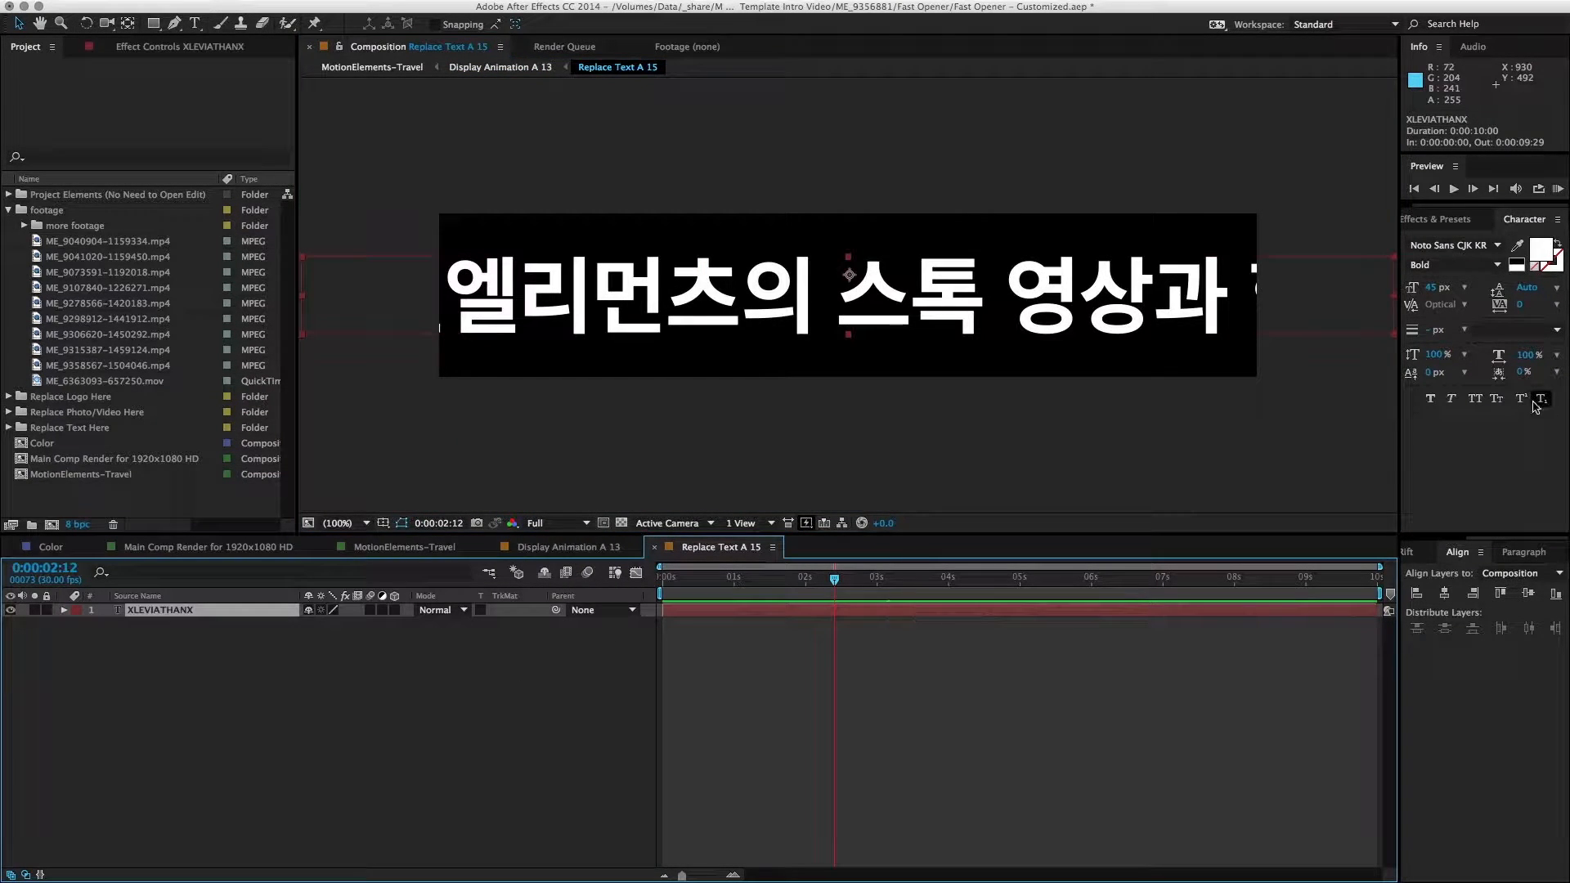
Step: Set the text's font size to 32 px and center it vertically in the Replace Text A 15 composition
drag(1431, 288, 1419, 288)
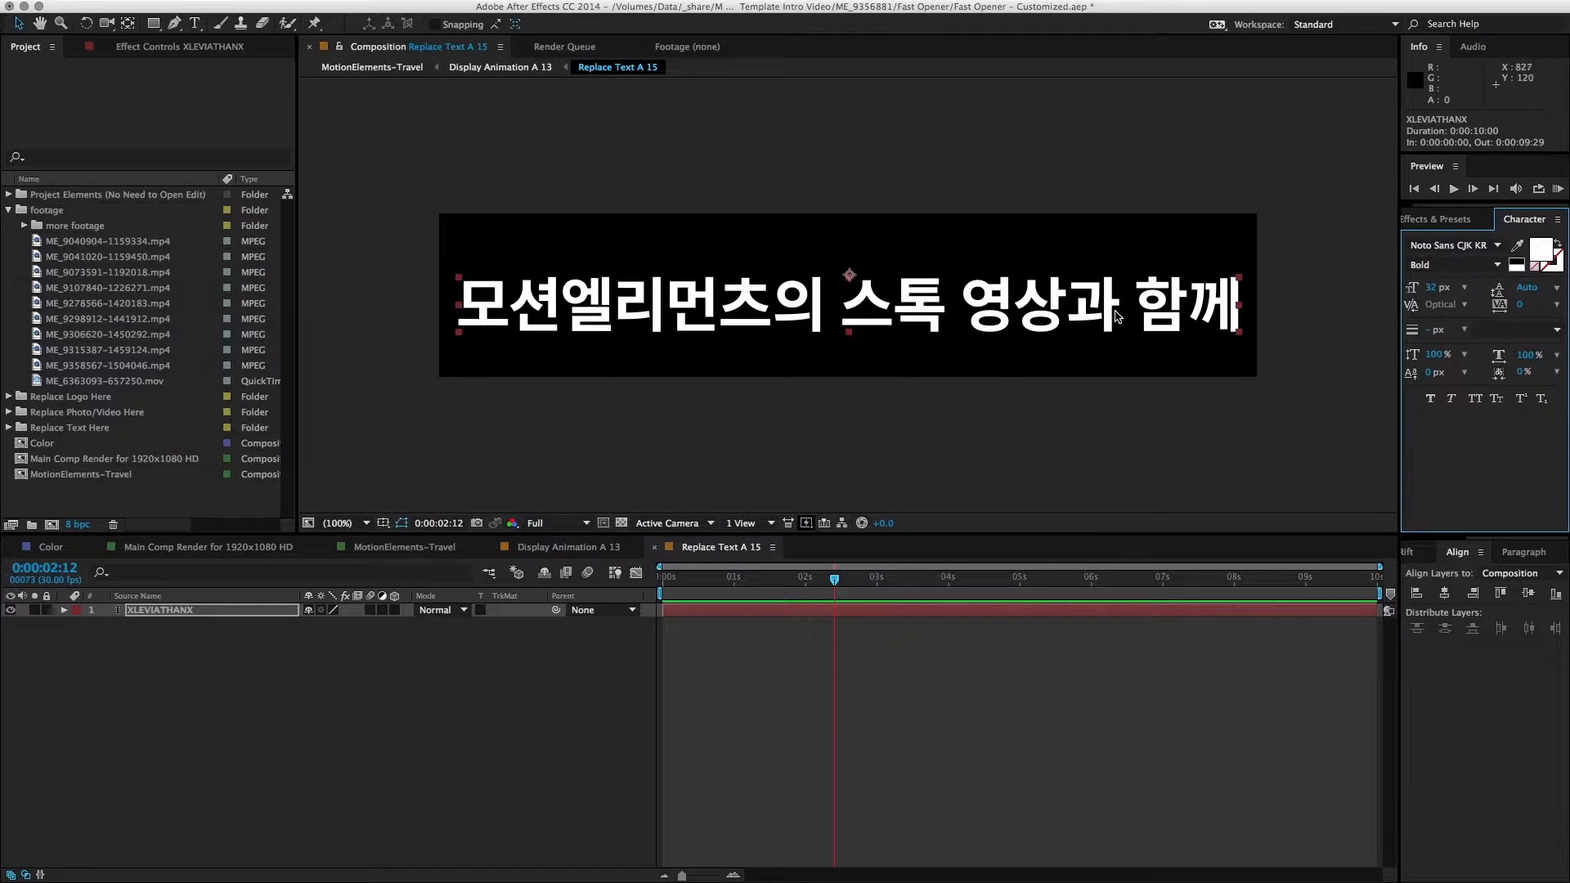
click(1528, 592)
click(804, 702)
Step: Close Replace Text A 15 and Display Animation A 13 to return to MotionElements-Travel, and make the composition viewer taller
click(655, 547)
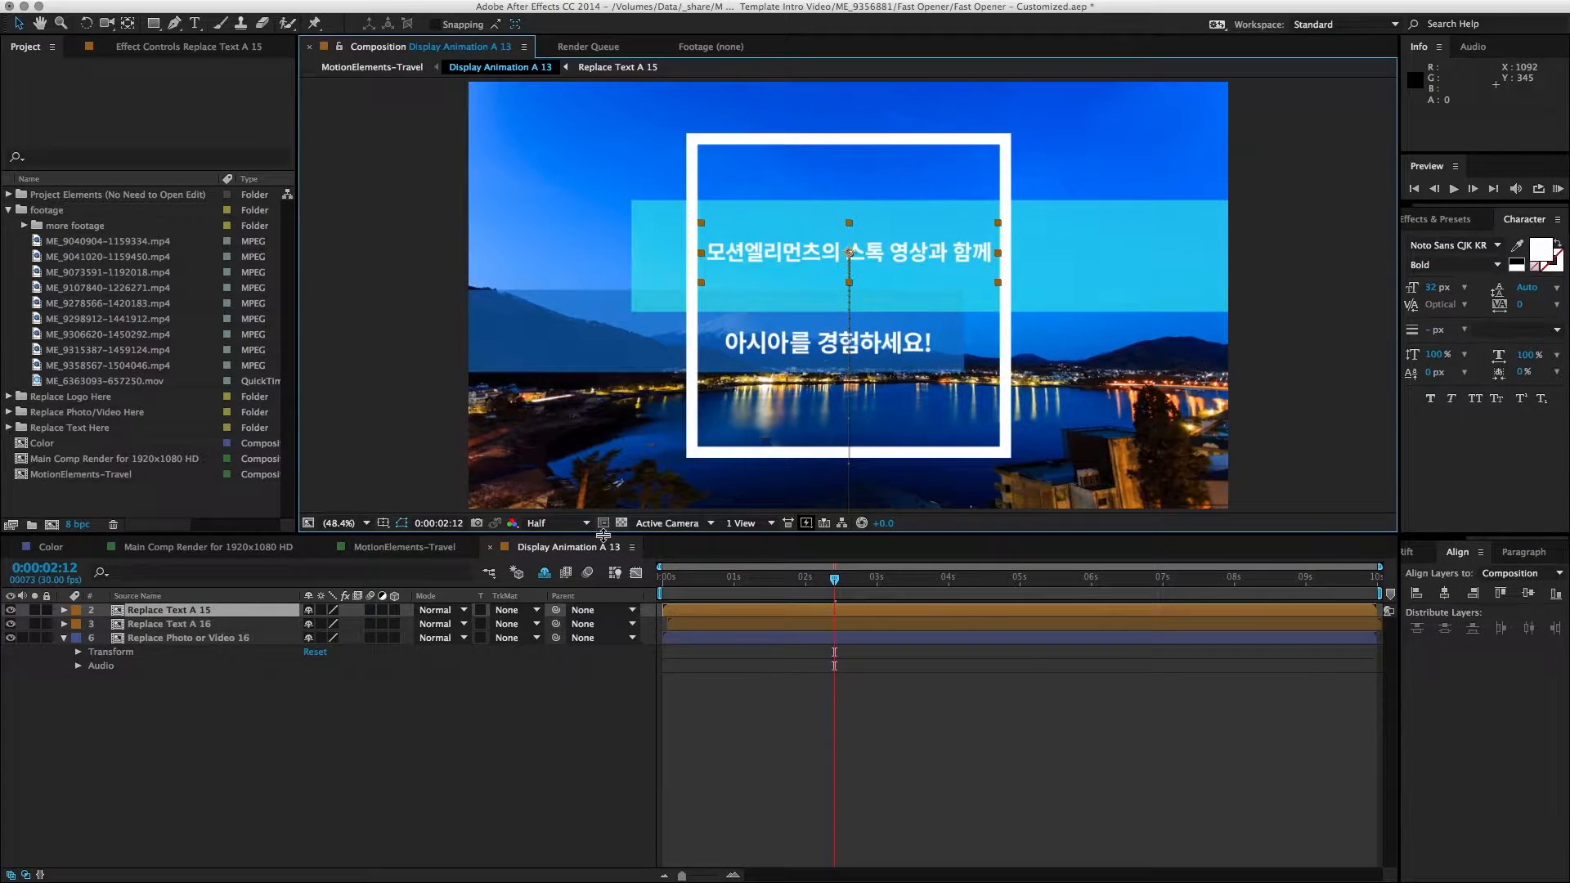
drag(601, 537, 601, 577)
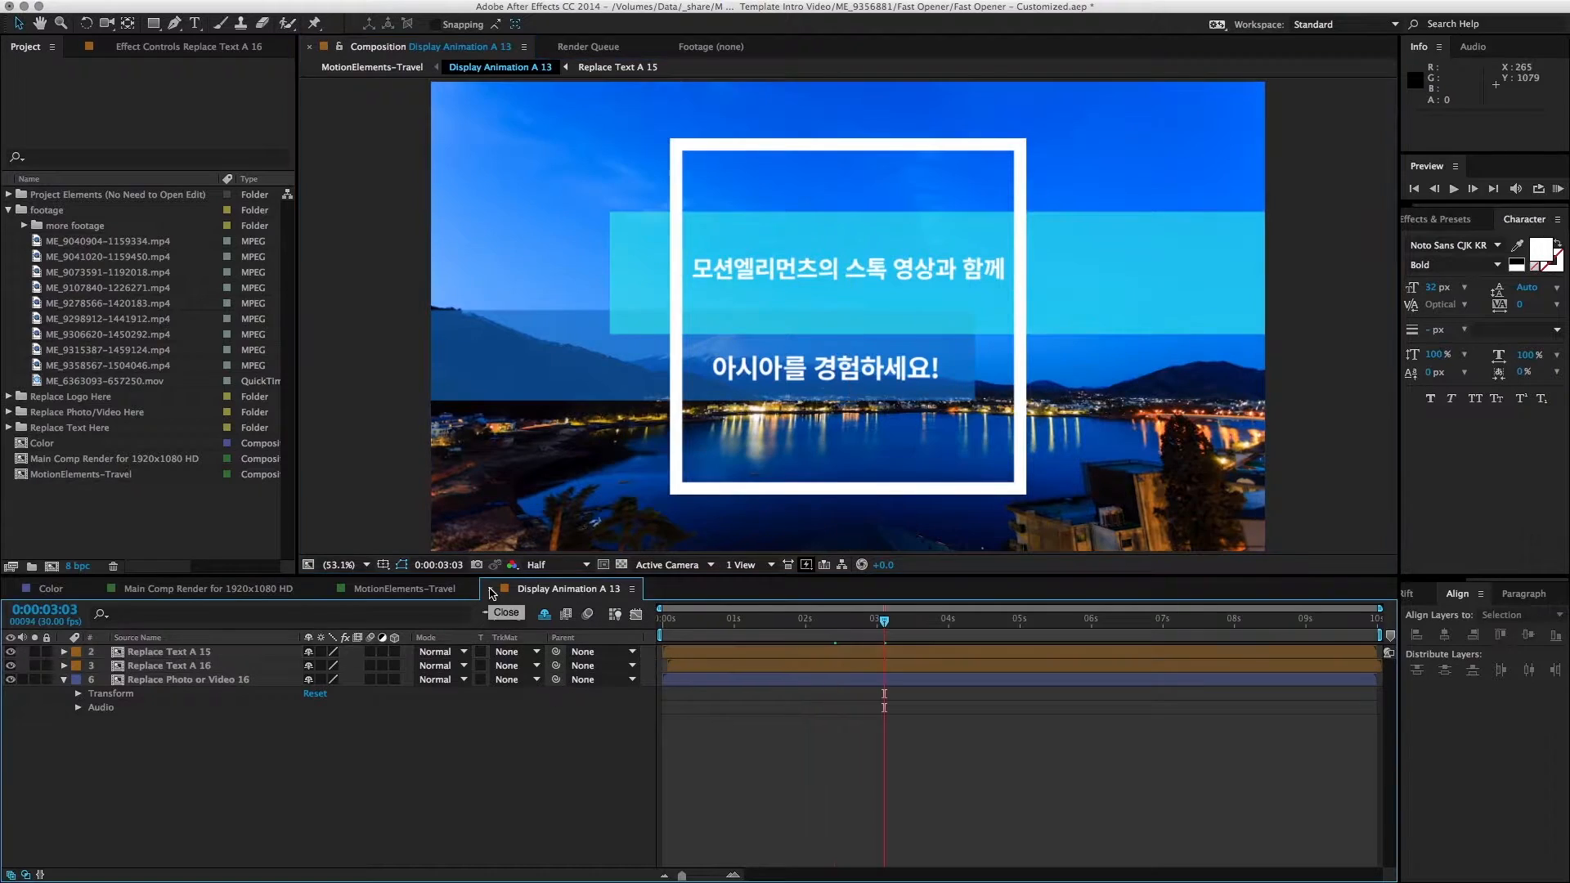
click(489, 589)
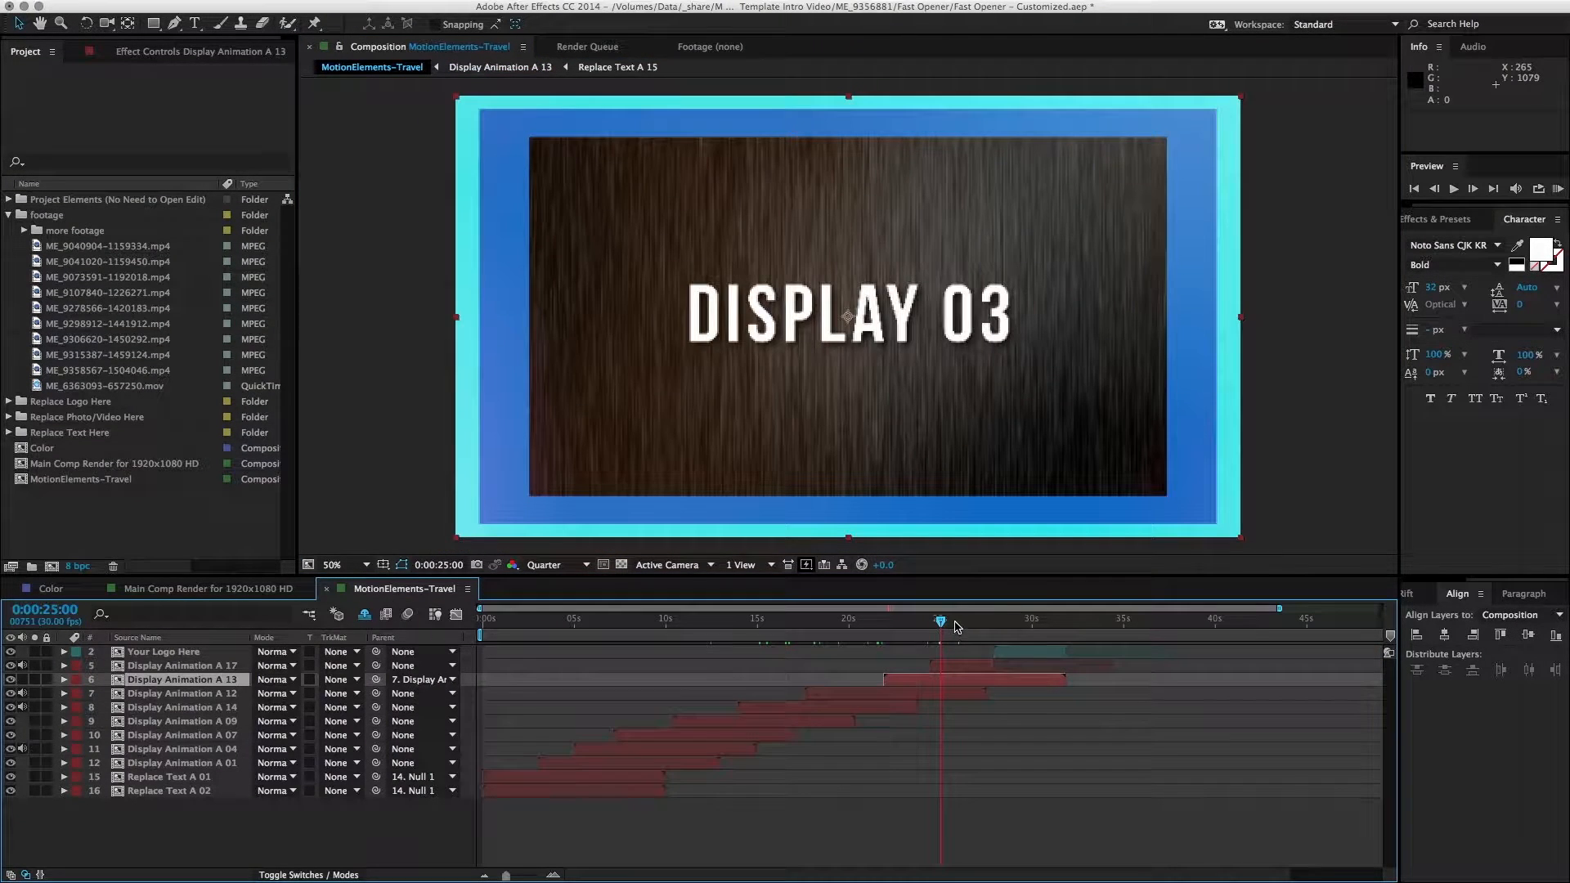
Step: Move the Replace Text A 17 layer in Display Animation A 14 straight down to about 1407, 816, and return to MotionElements-Travel
drag(941, 622, 797, 622)
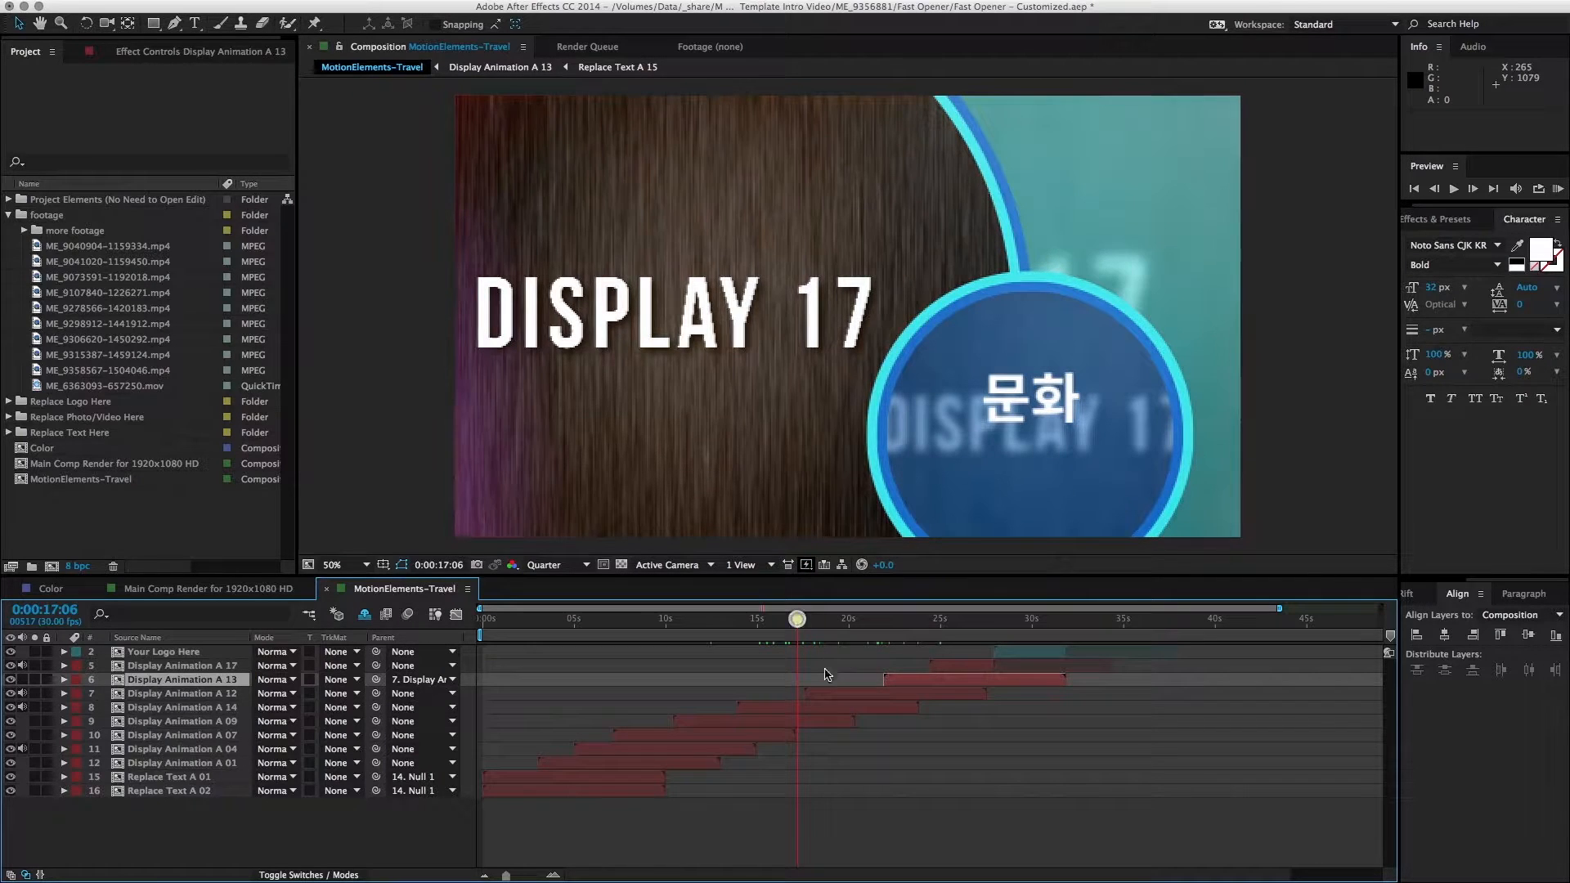
double_click(836, 708)
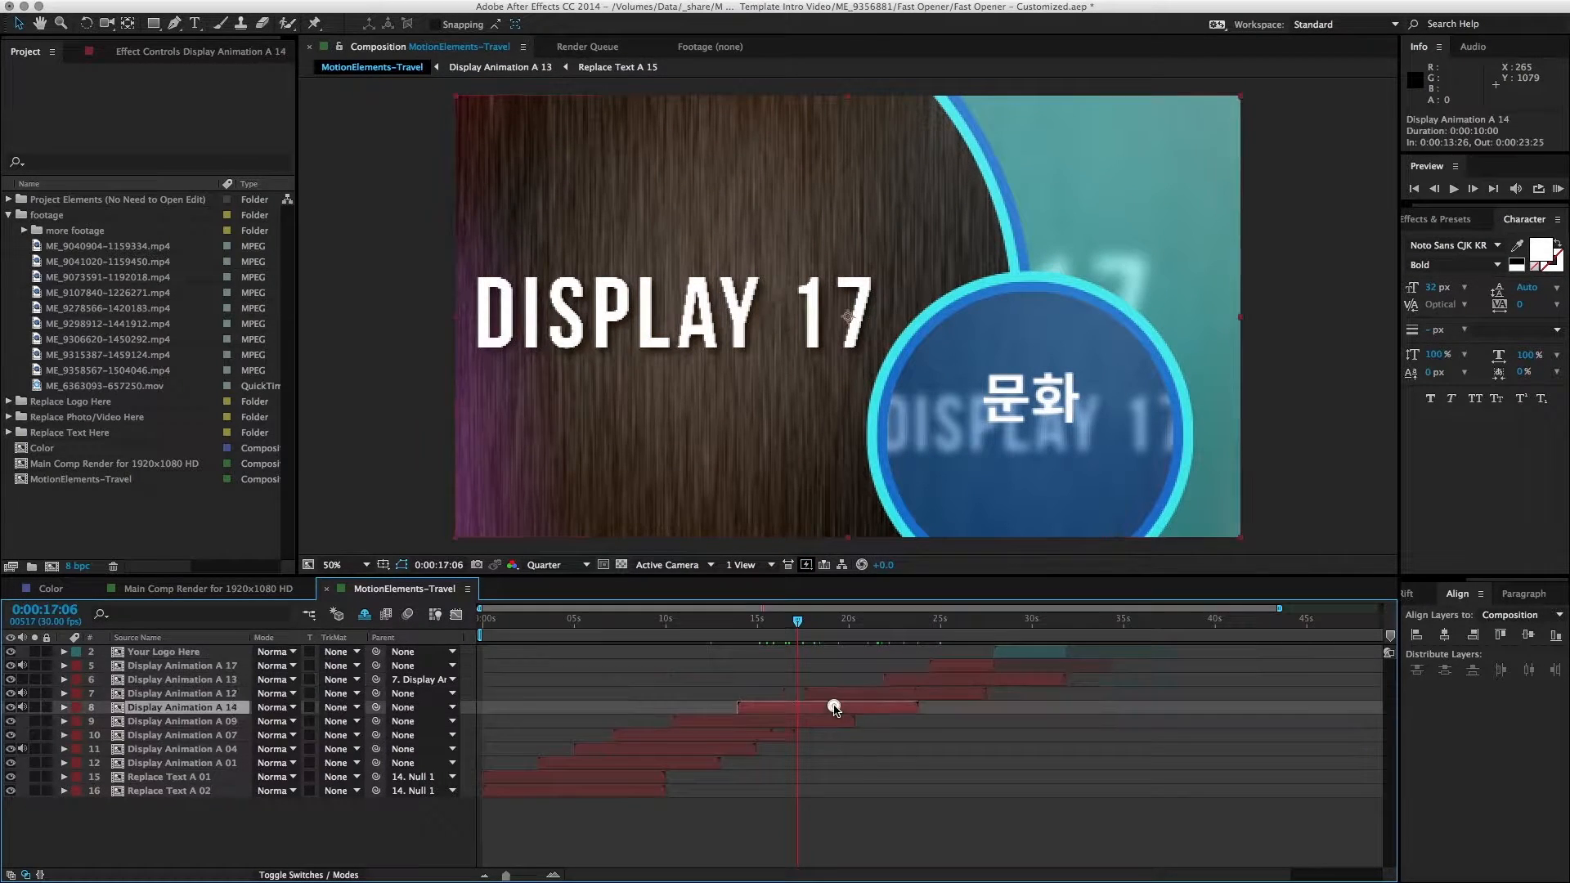
click(833, 651)
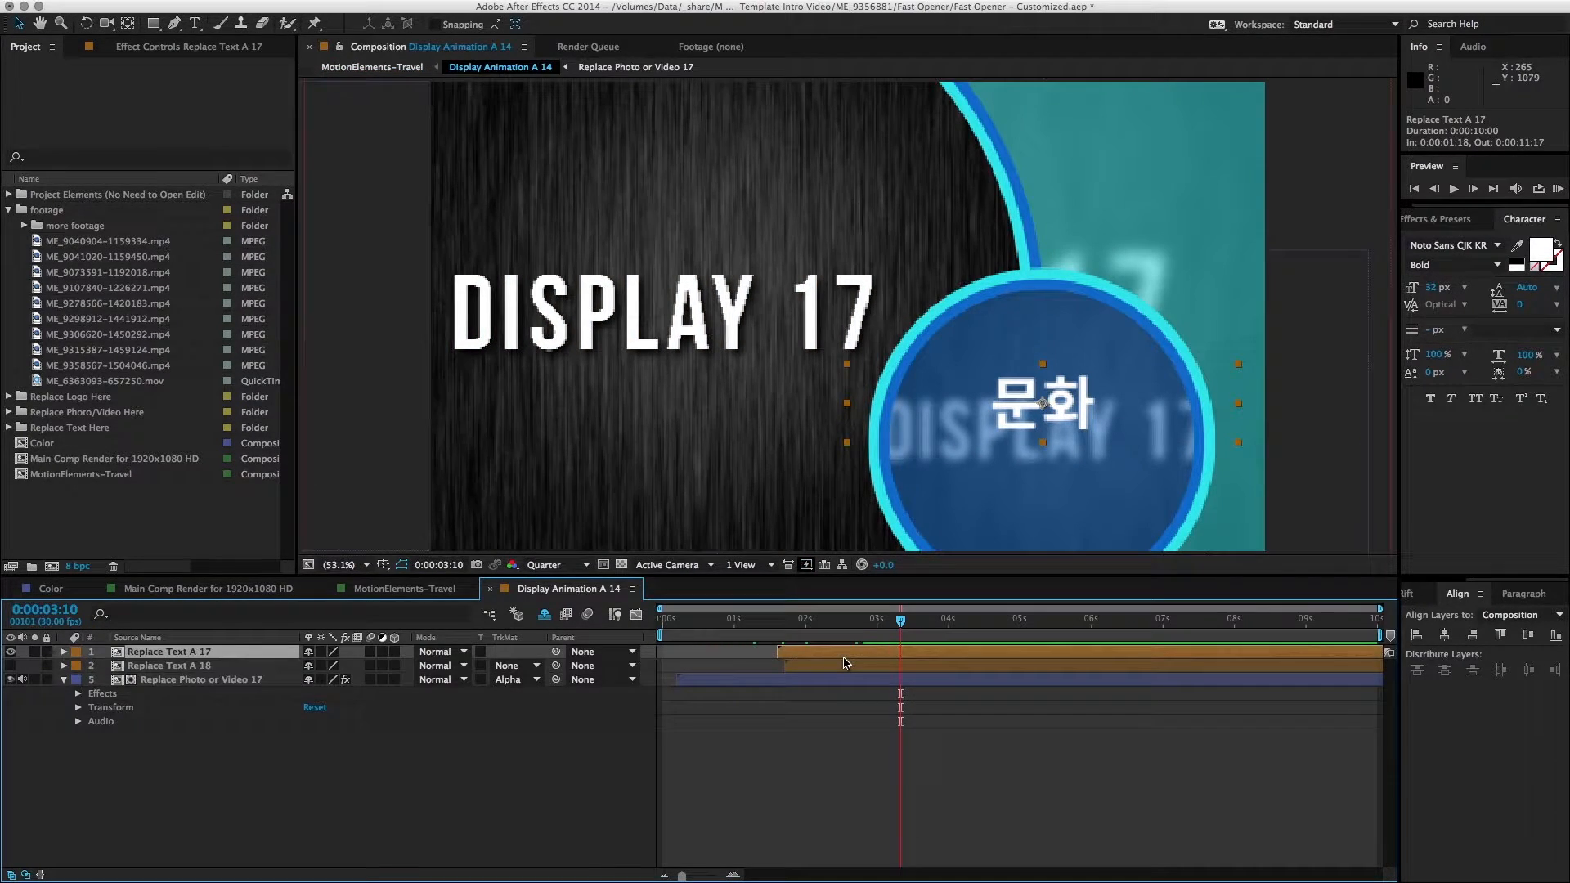
drag(1084, 409, 1108, 435)
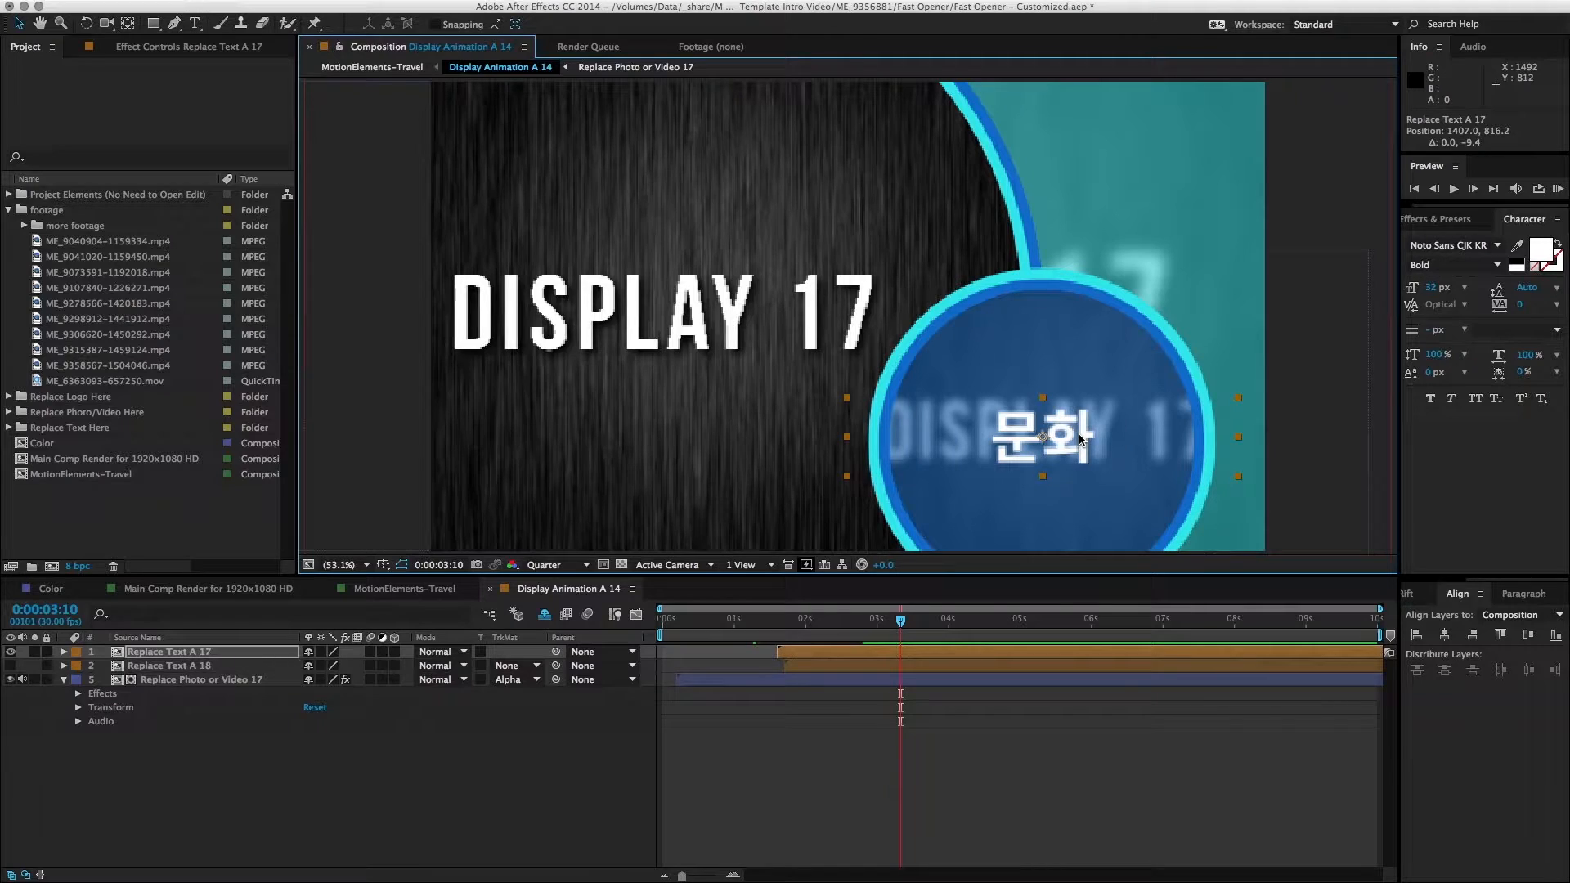
click(391, 590)
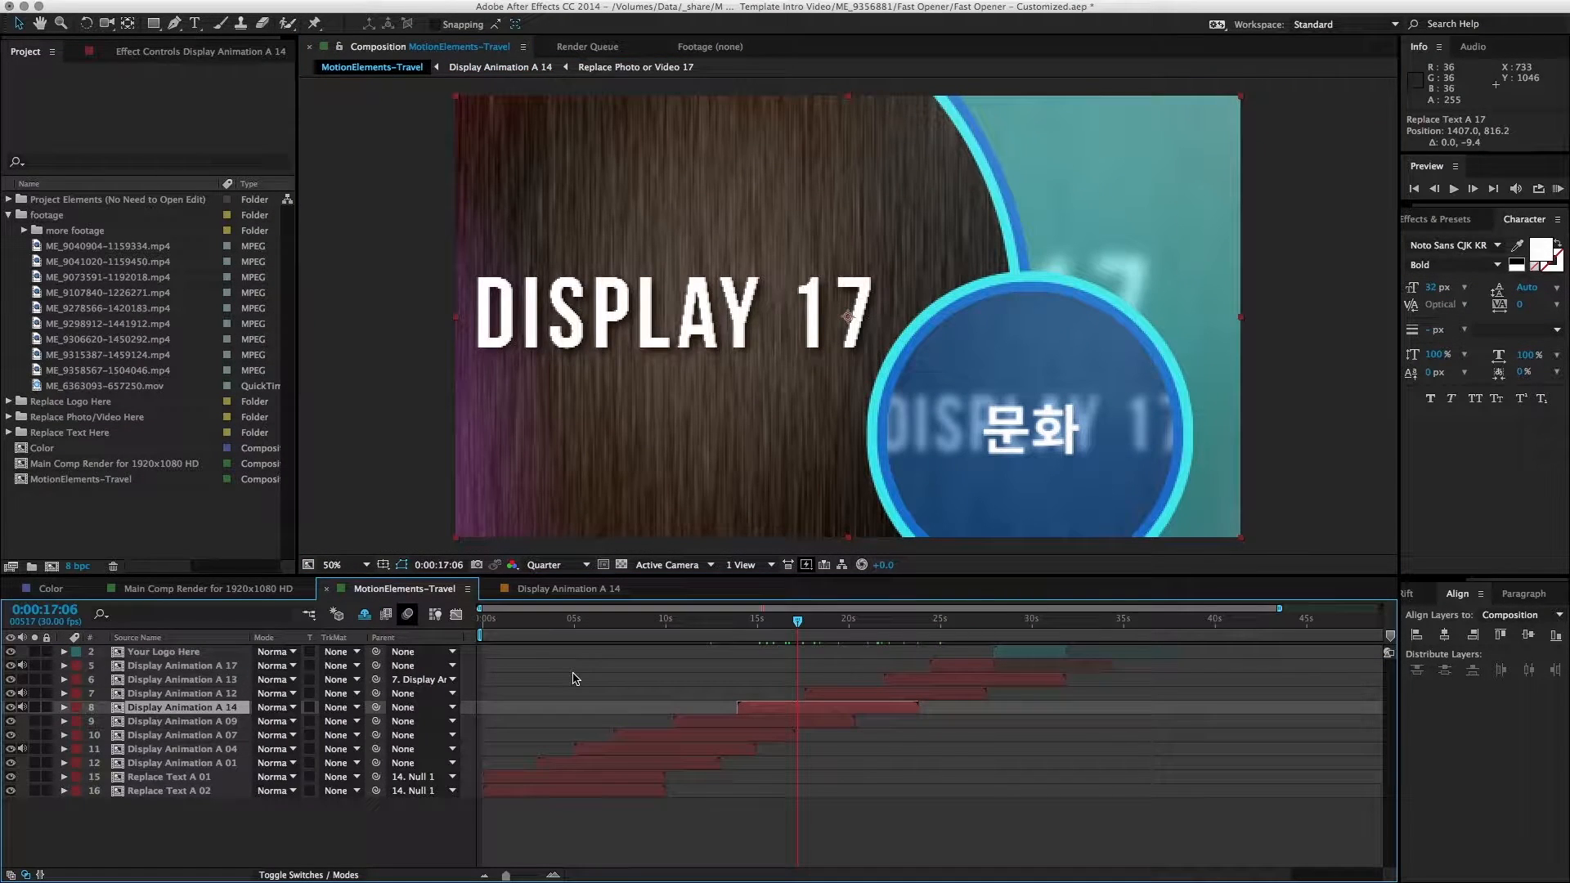
Step: Examine the clip's duration in Replace Photo or Video 17 inside Display Animation A 14, and return to MotionElements-Travel at 0:00:25:28
double_click(824, 715)
double_click(842, 684)
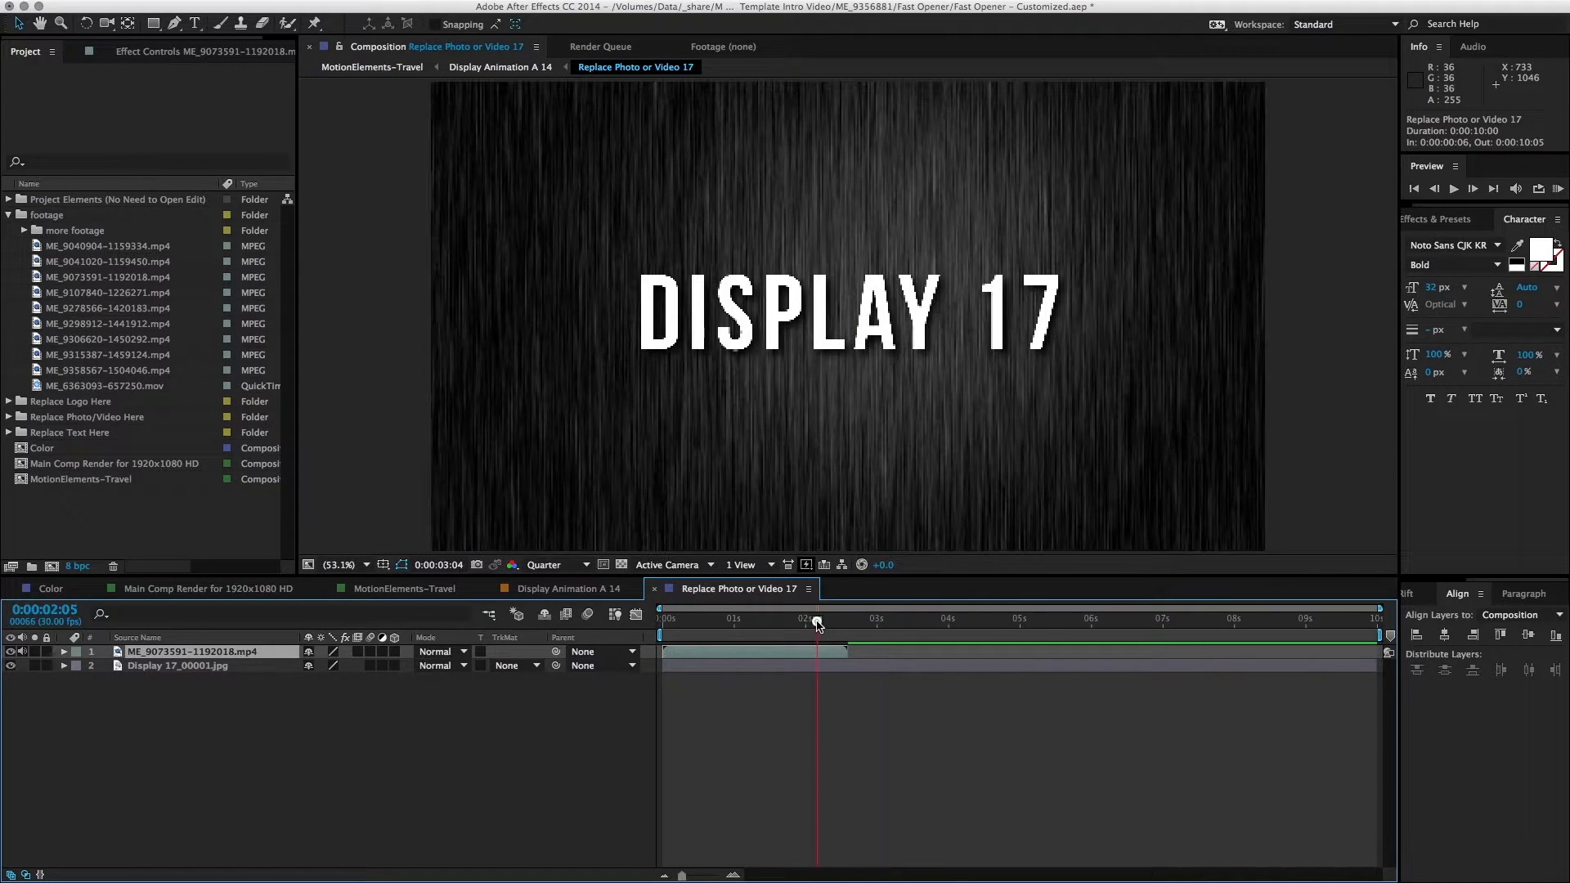
click(654, 589)
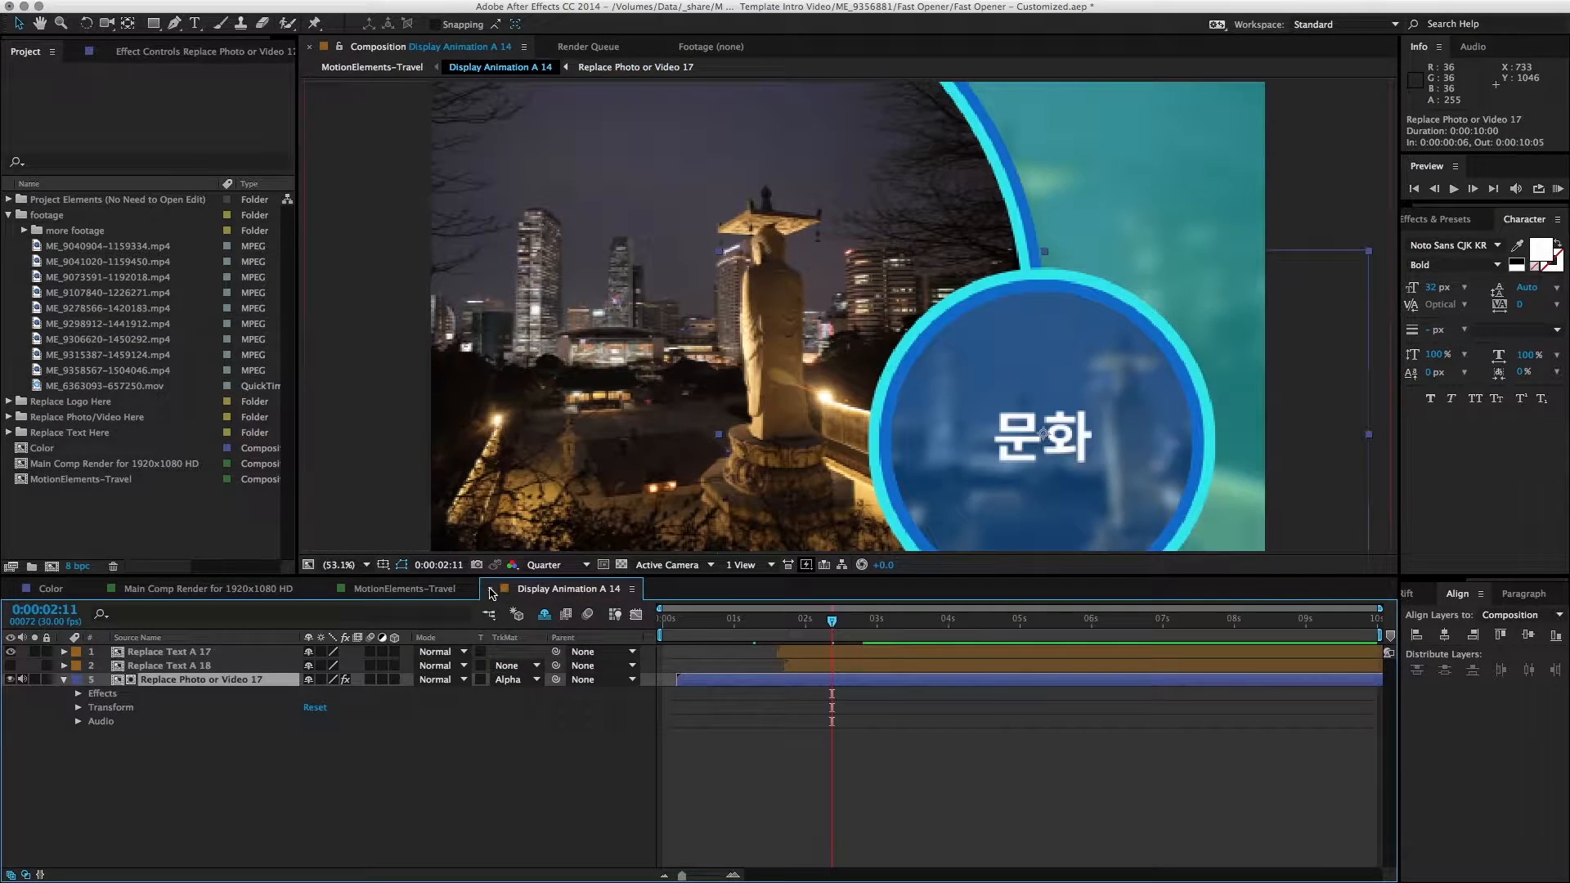
click(491, 590)
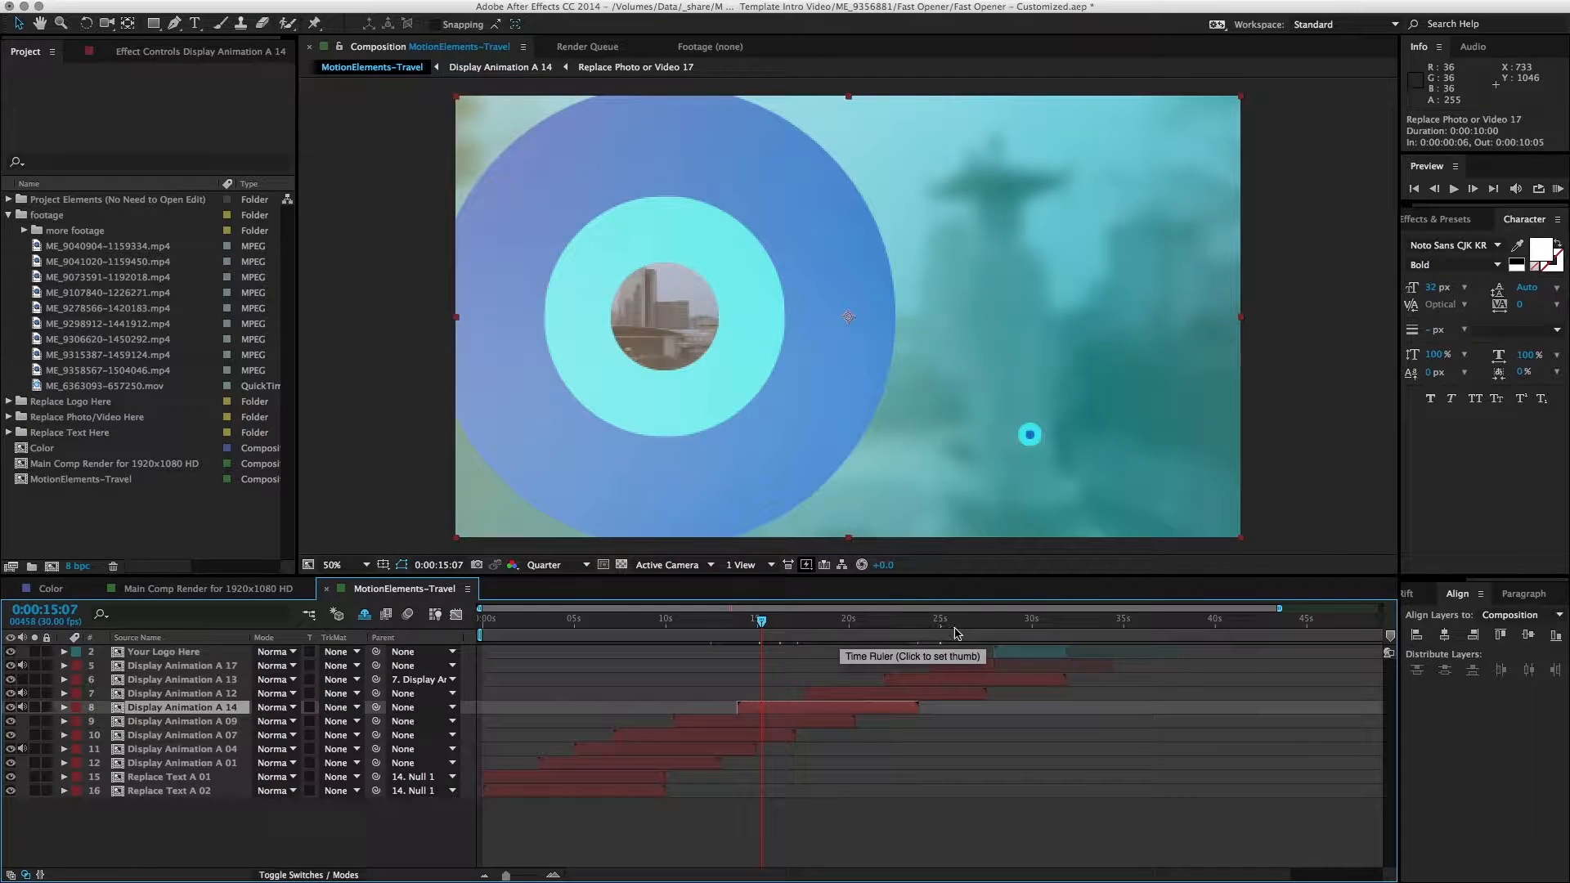
click(958, 630)
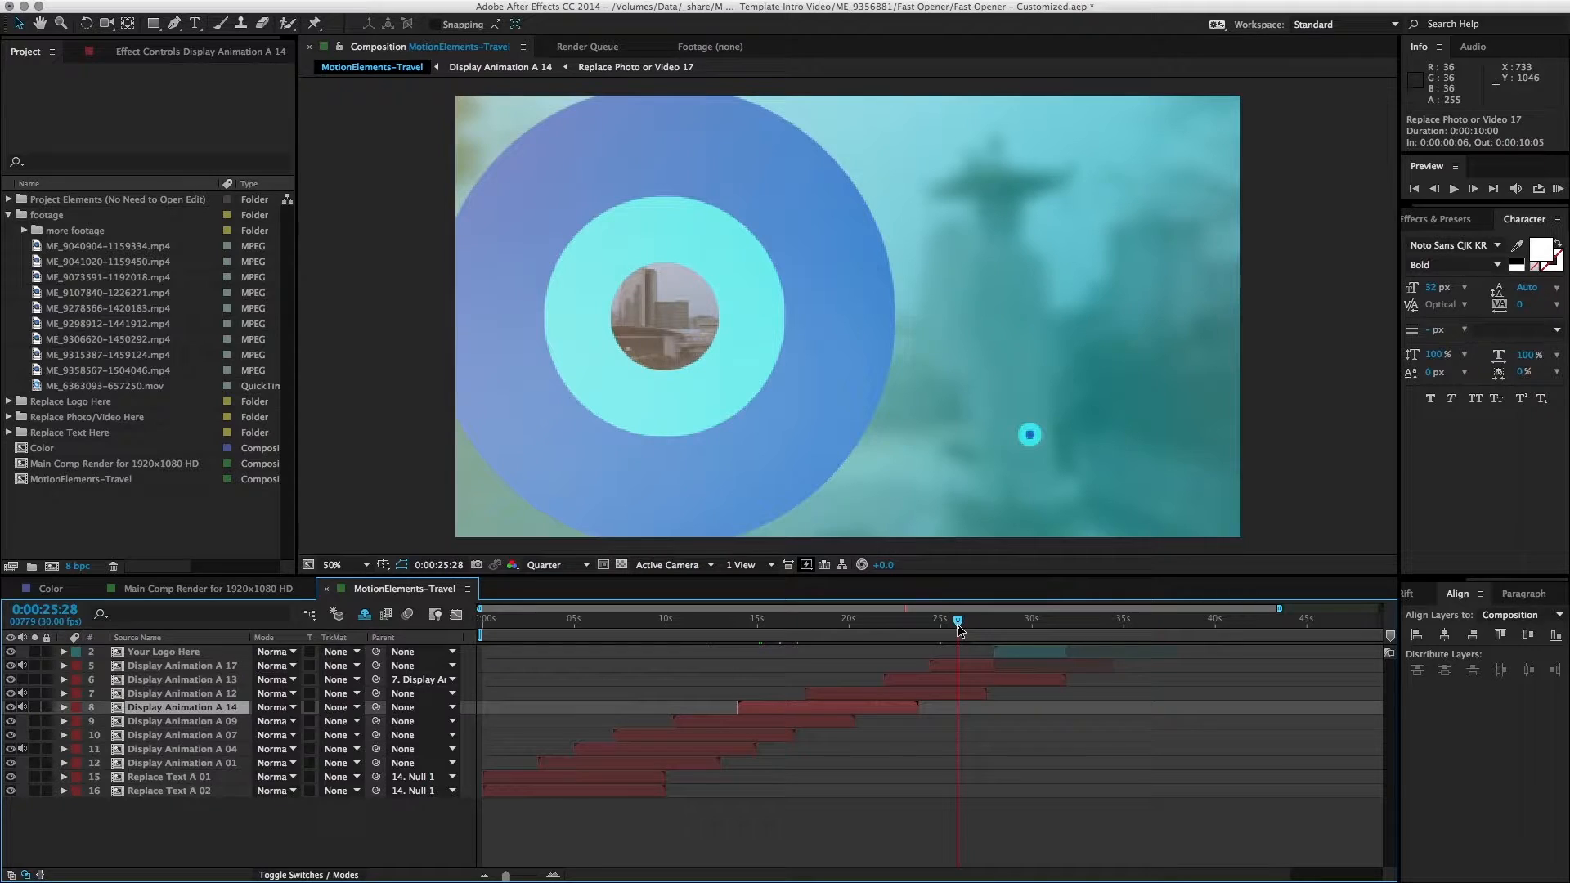
Step: Open Display Animation A 17, select the Replace Photo or Video 02 layer at 0:00:00:14, and pick ME_9040914-1159344.mp4 from the more footage folder
click(960, 665)
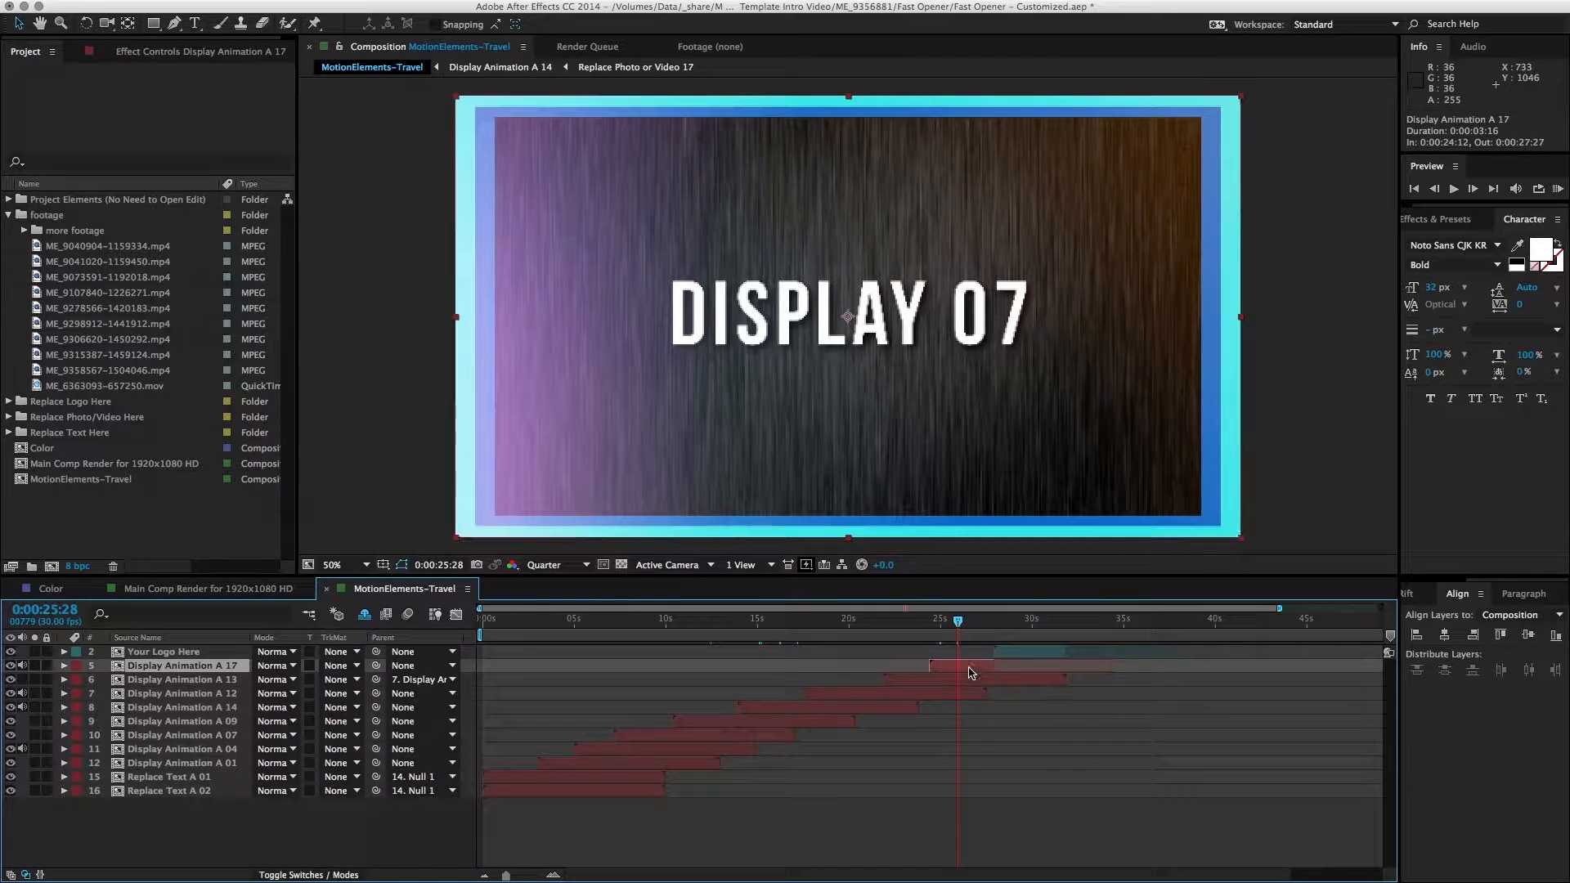
double_click(969, 669)
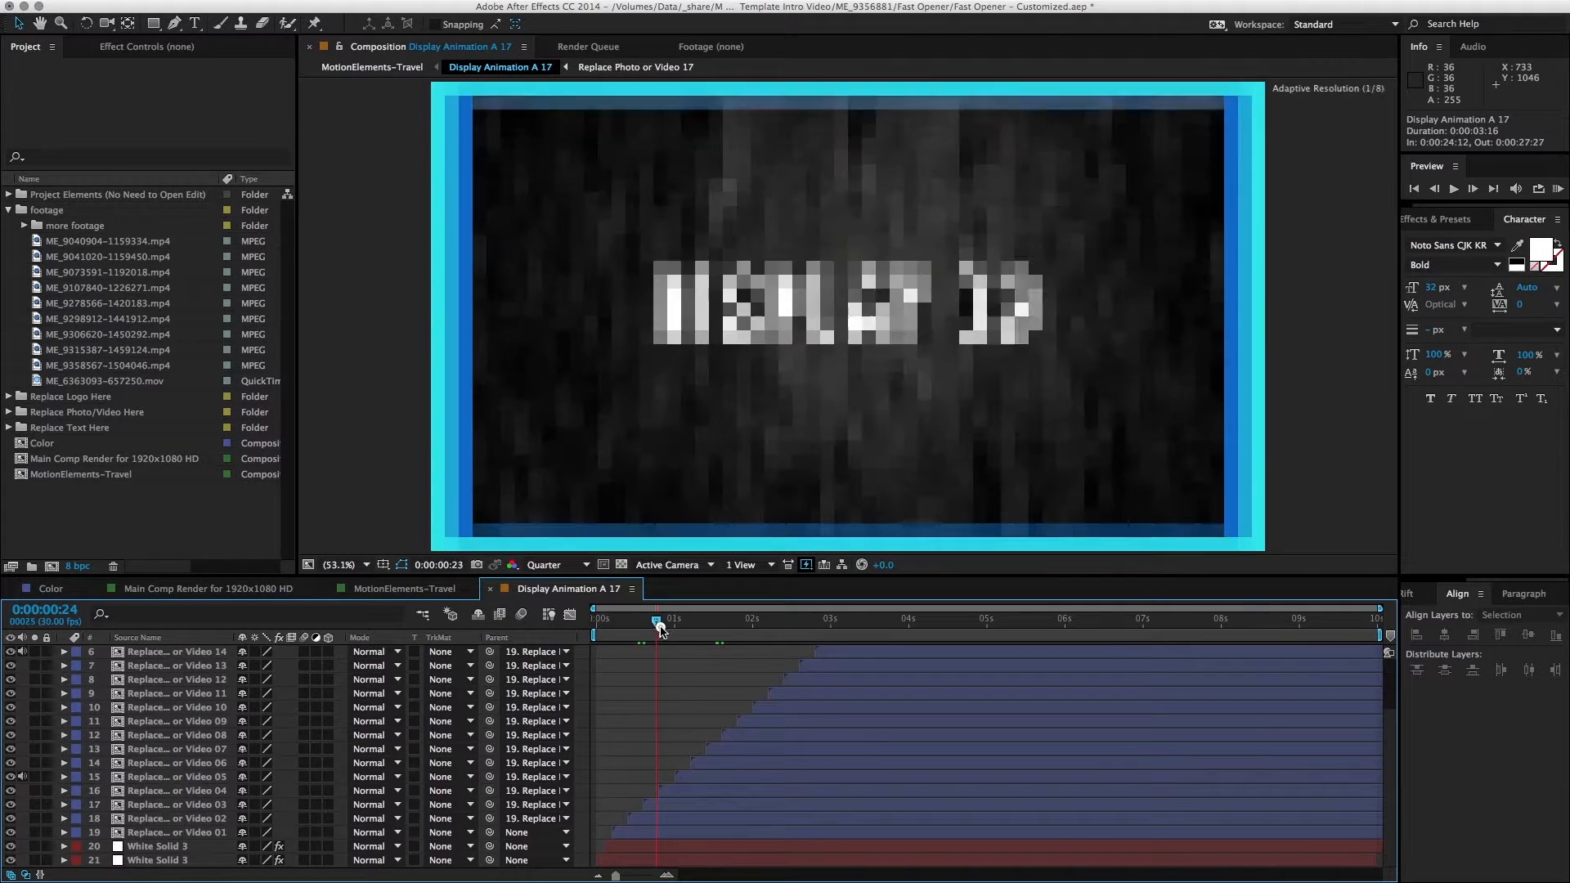
drag(718, 640, 634, 626)
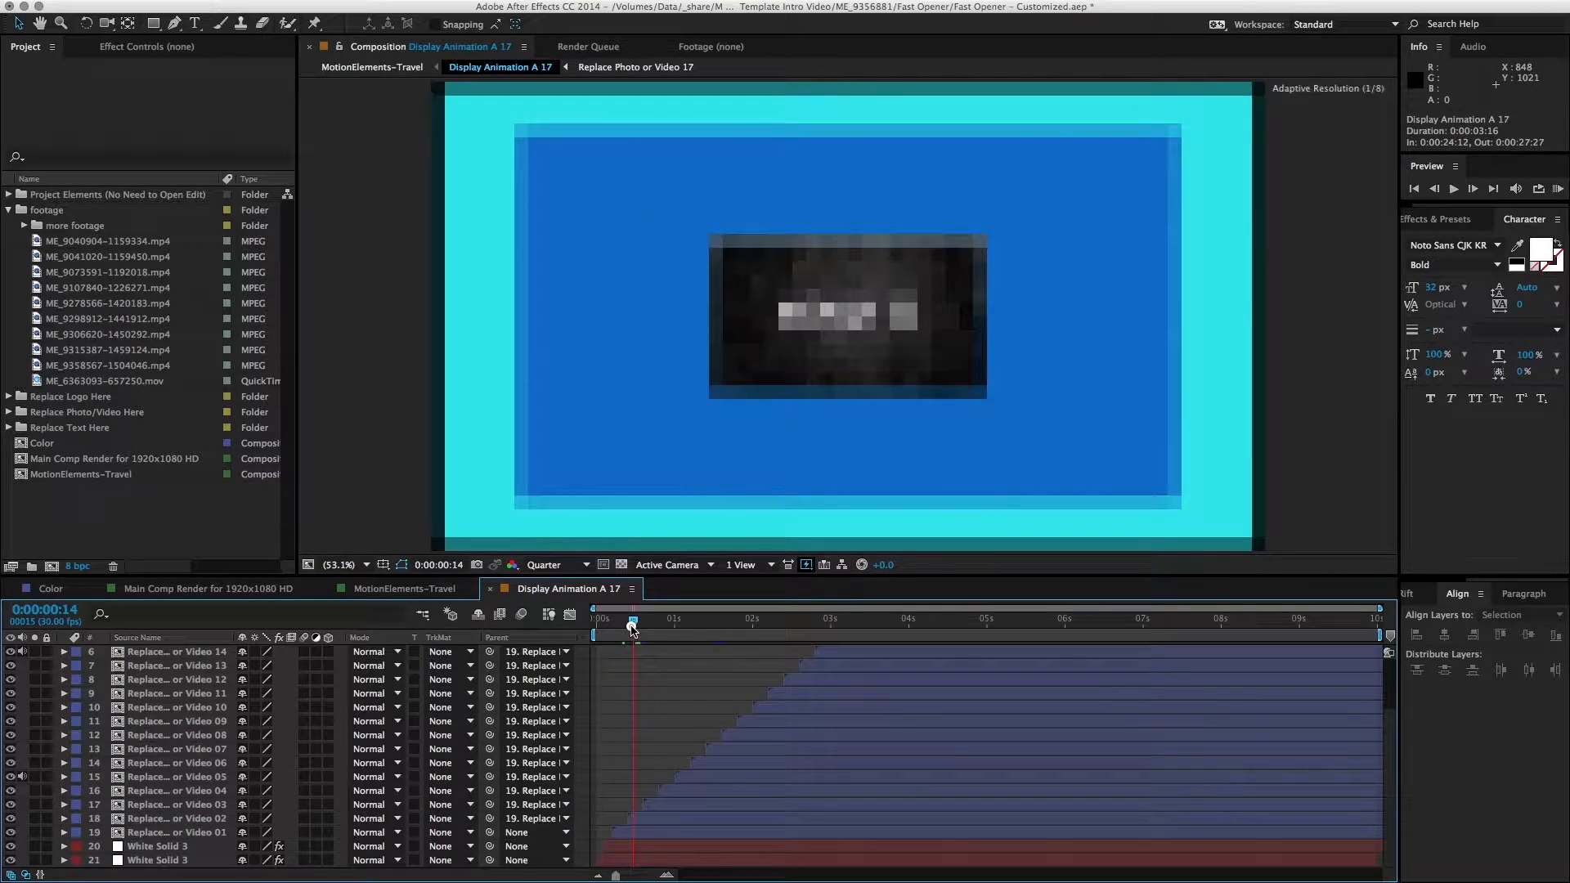
click(655, 818)
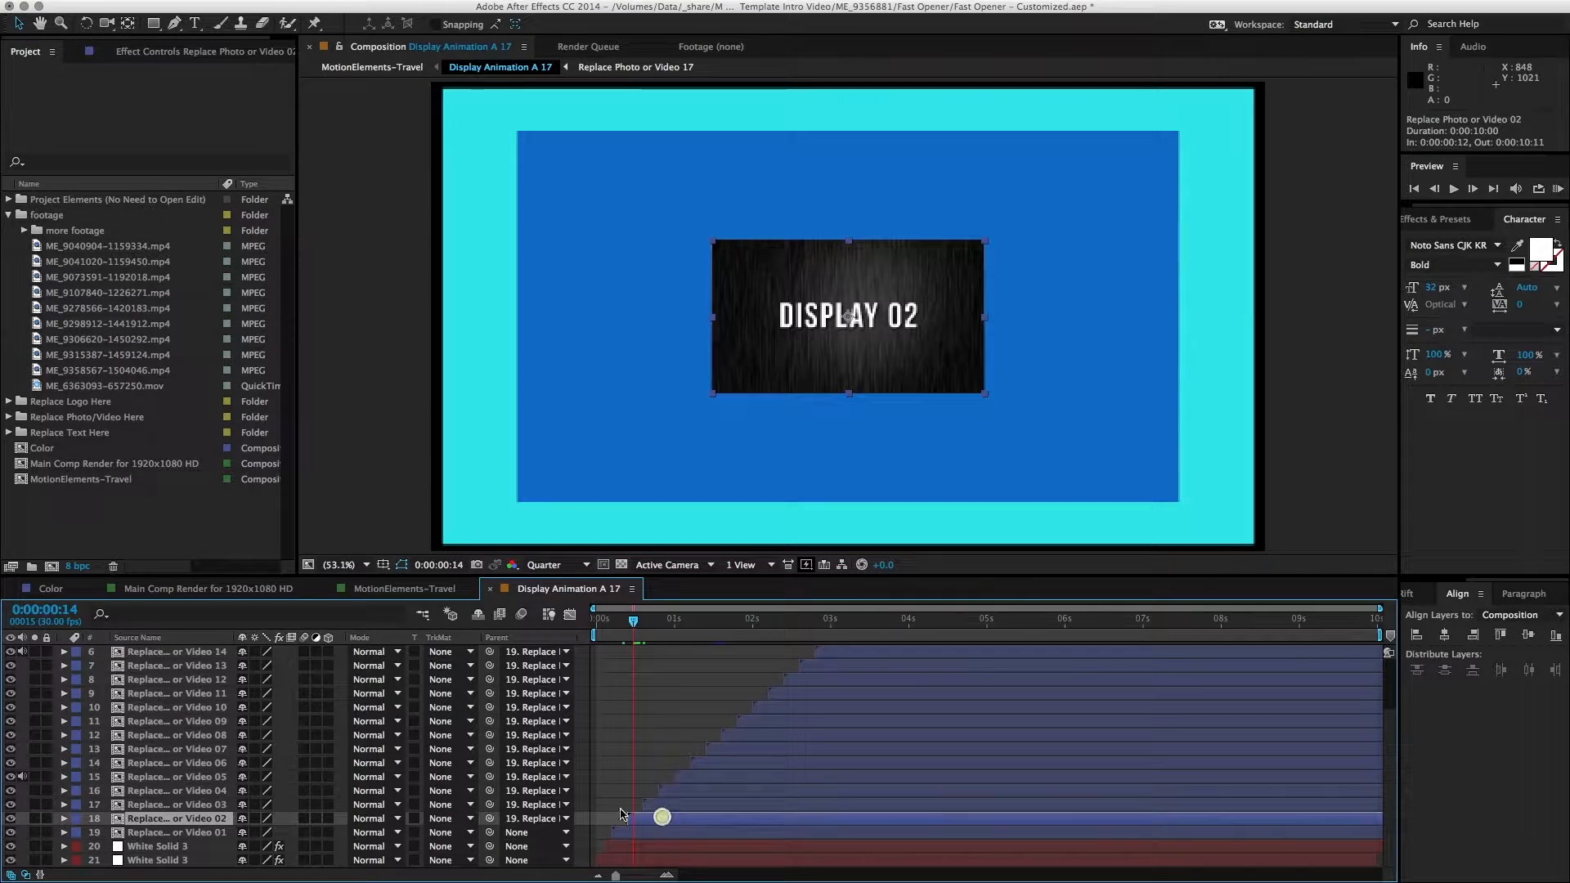
click(24, 230)
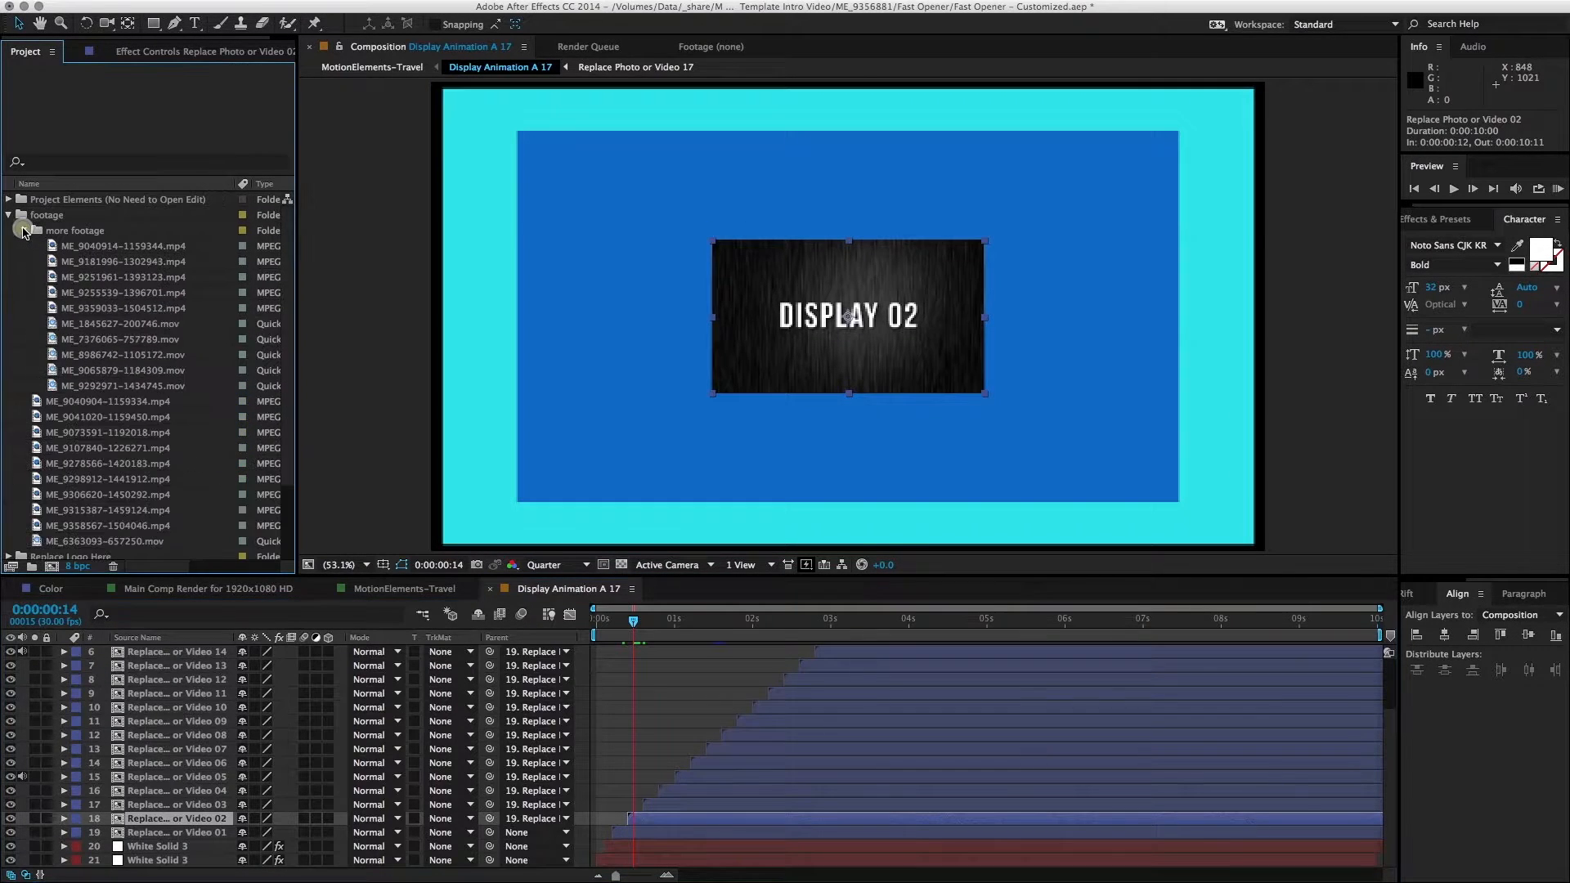
click(100, 247)
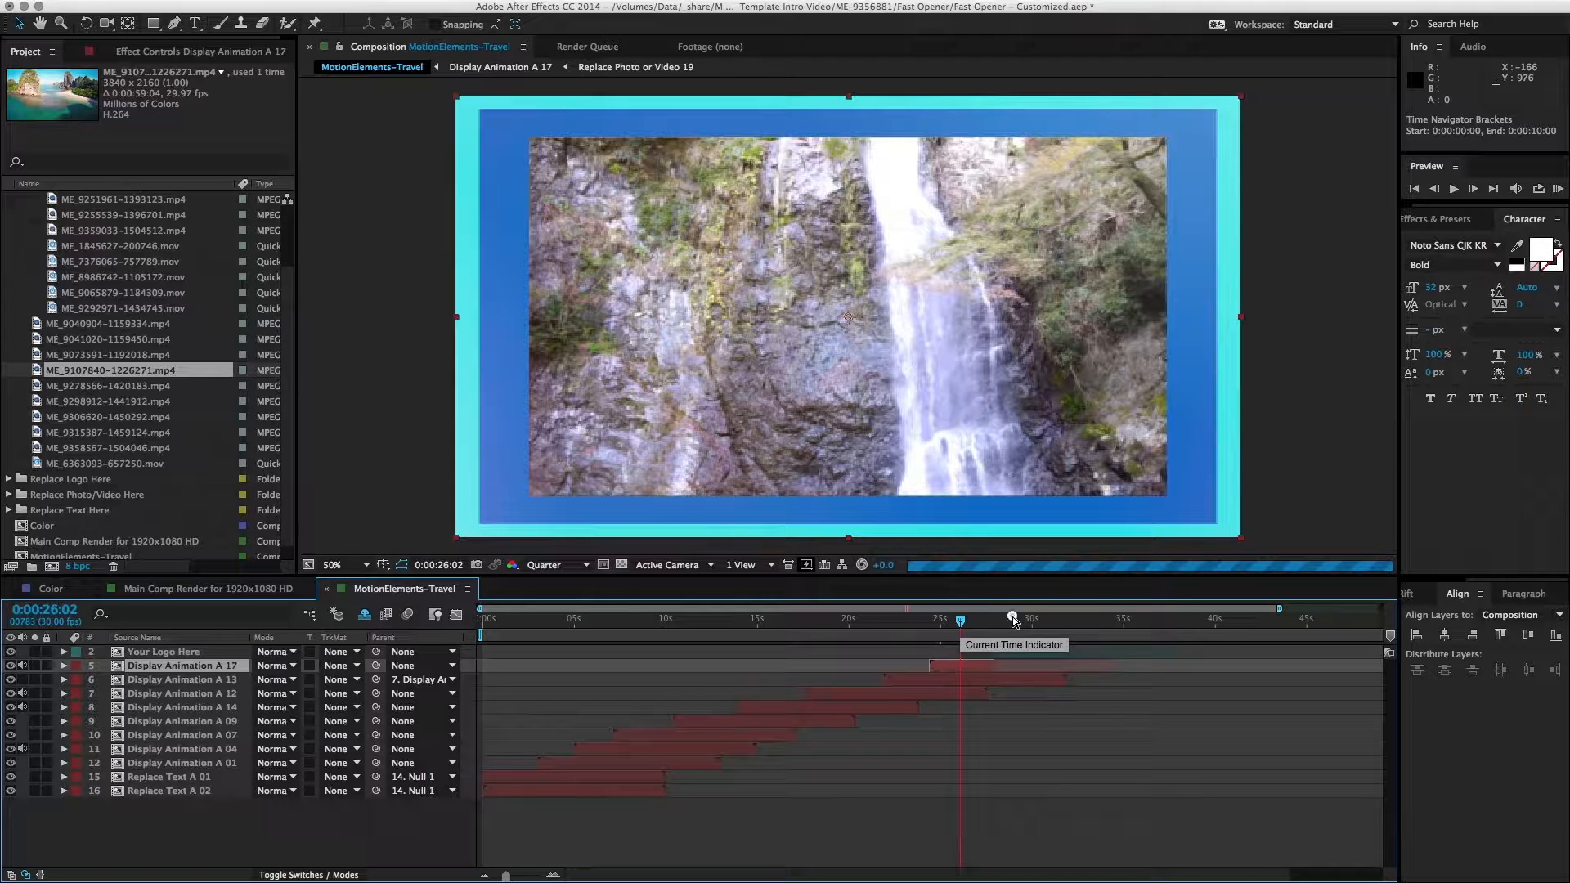
Step: Examine the overlap of Your Logo Here and Display Animation A 13 at 0:00:29:08, soloing the latter temporarily
click(1019, 621)
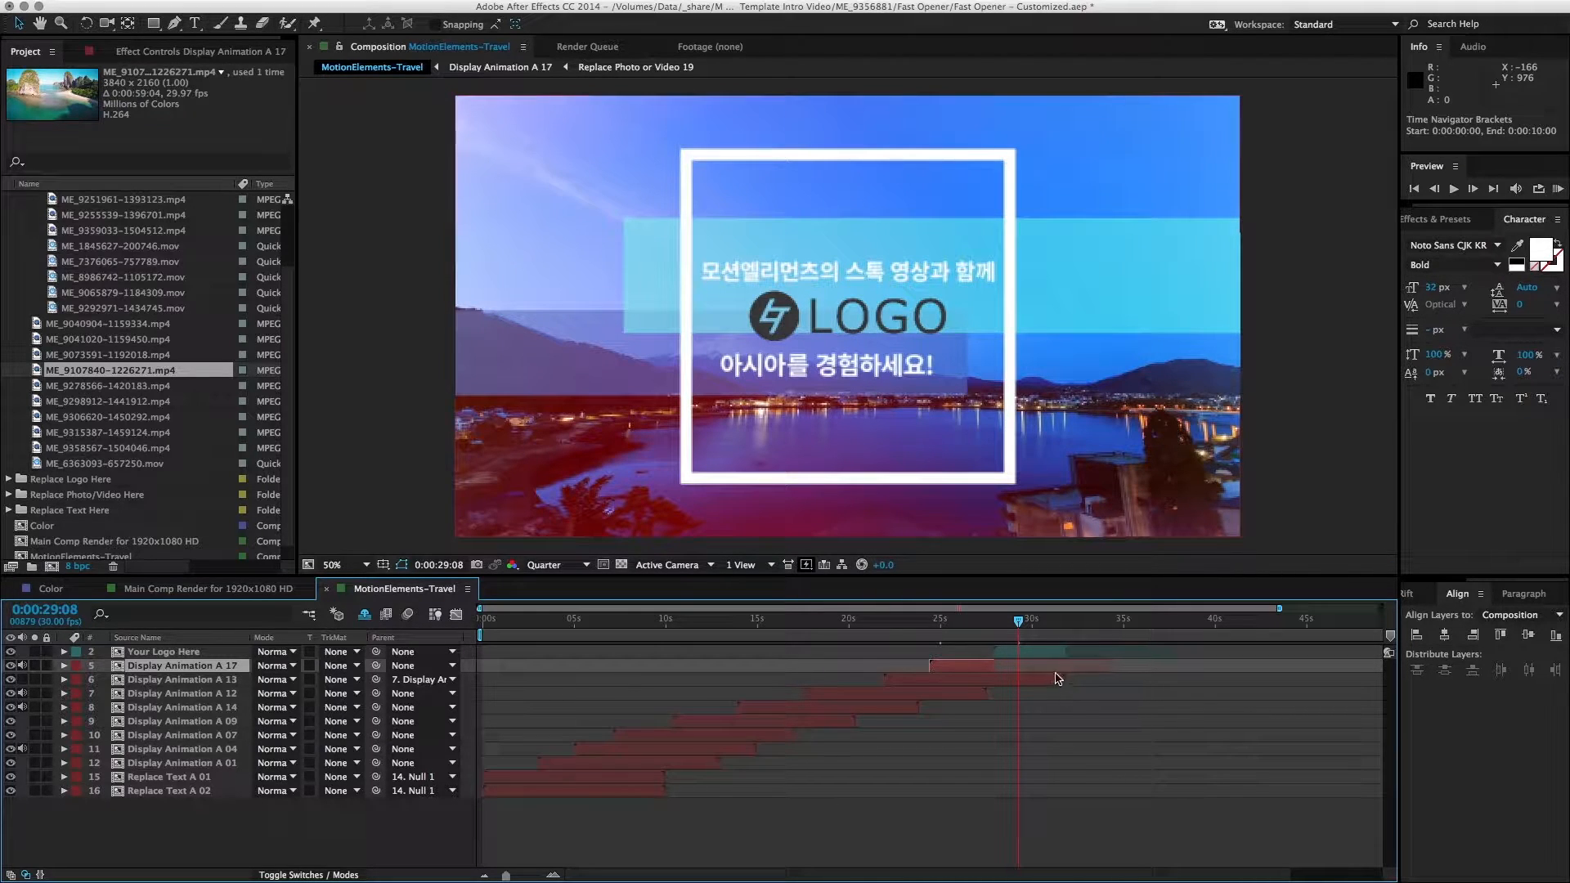
click(1037, 653)
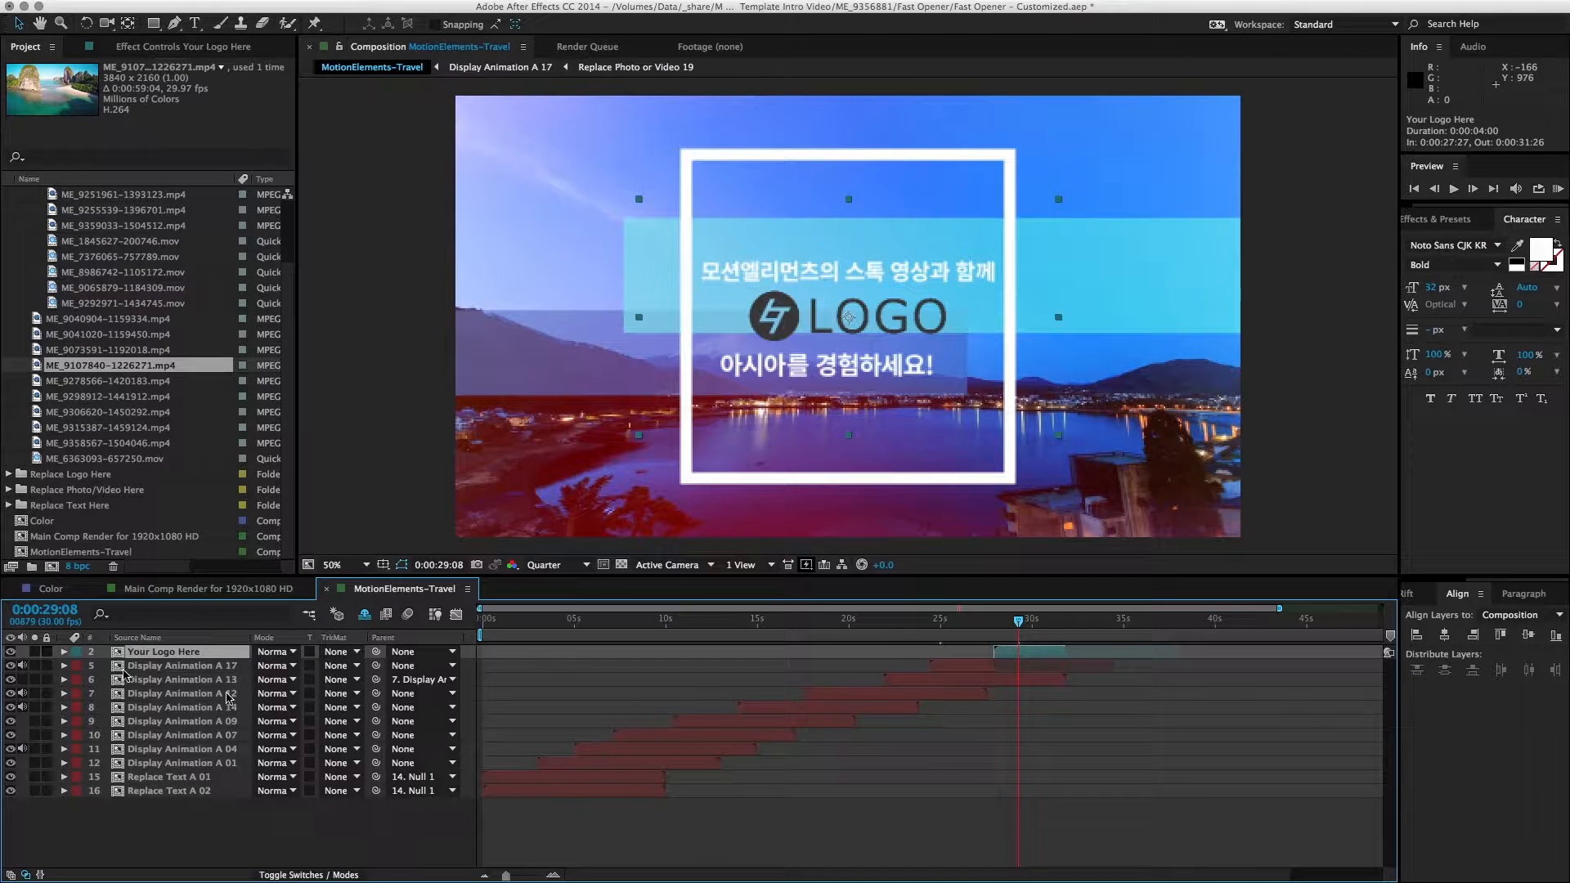
click(1006, 681)
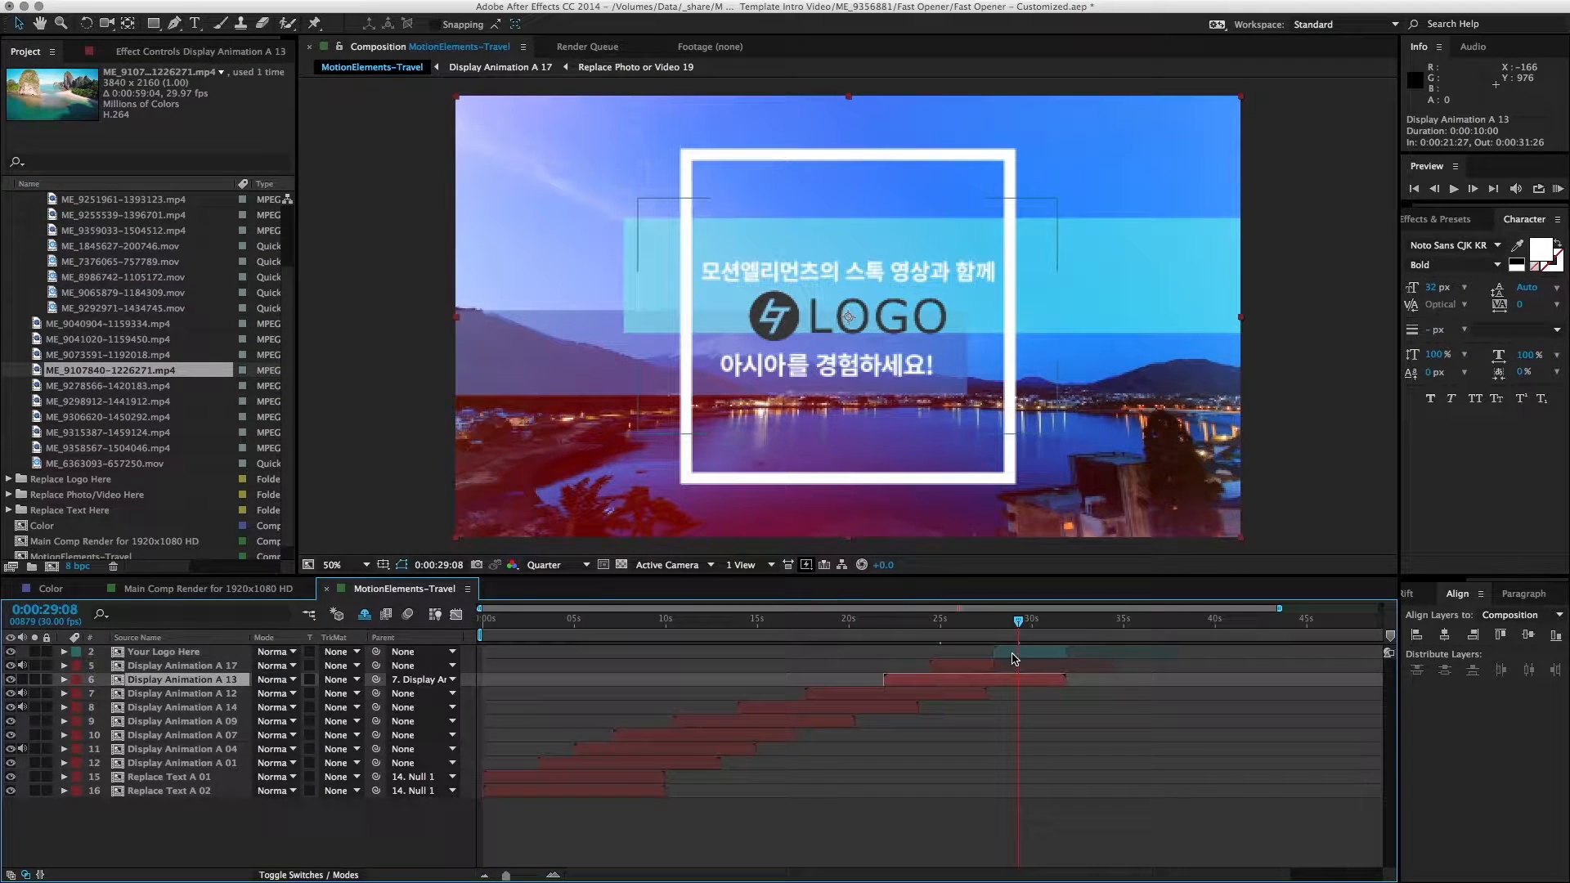
click(1014, 654)
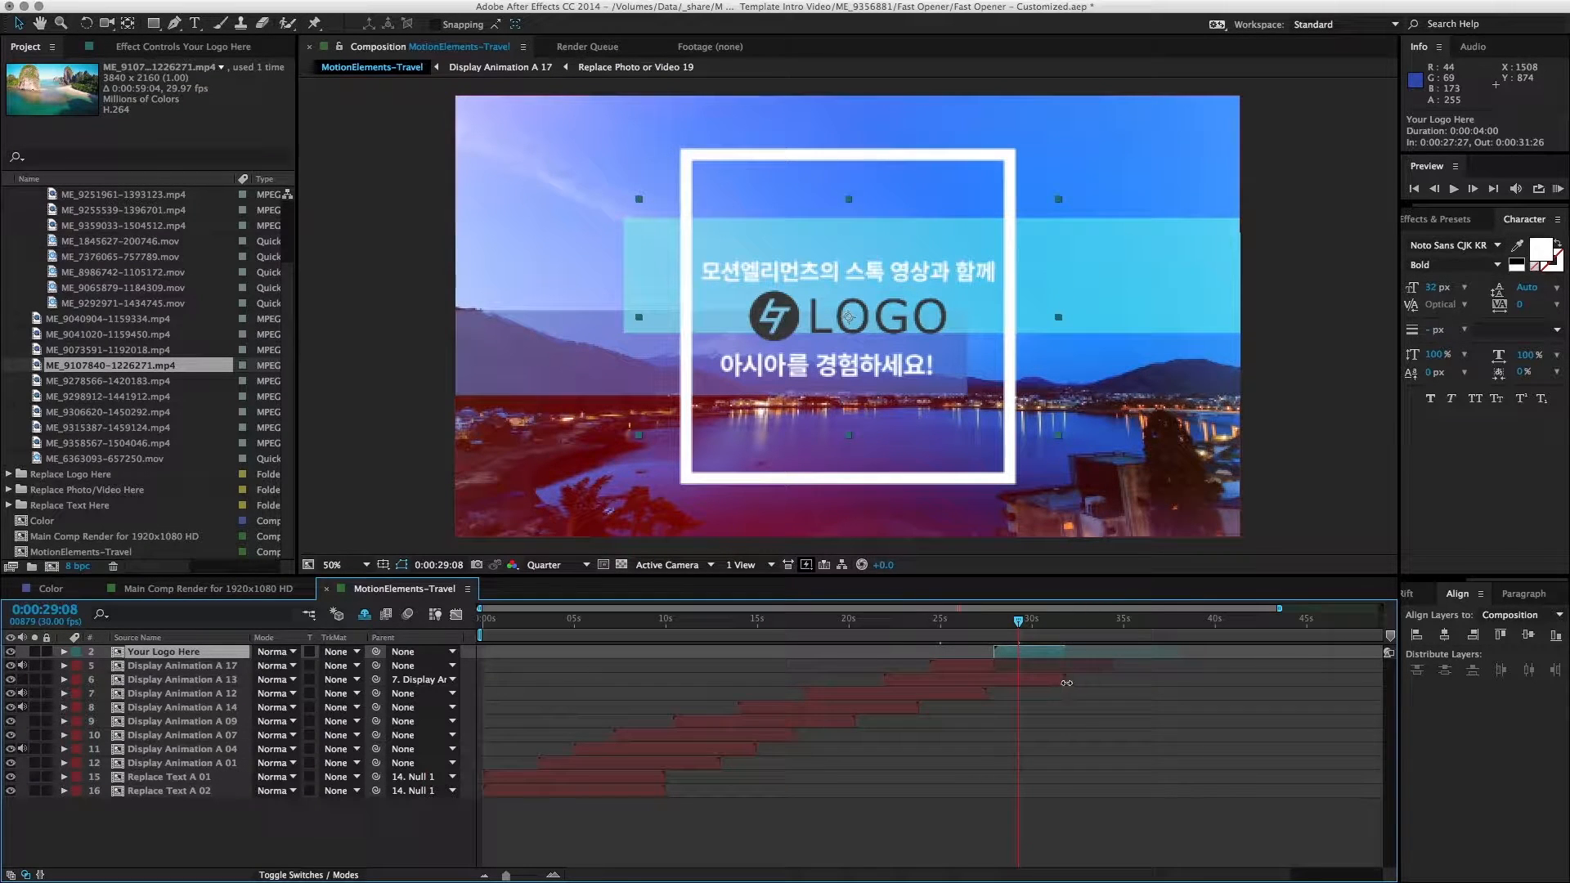
click(1041, 683)
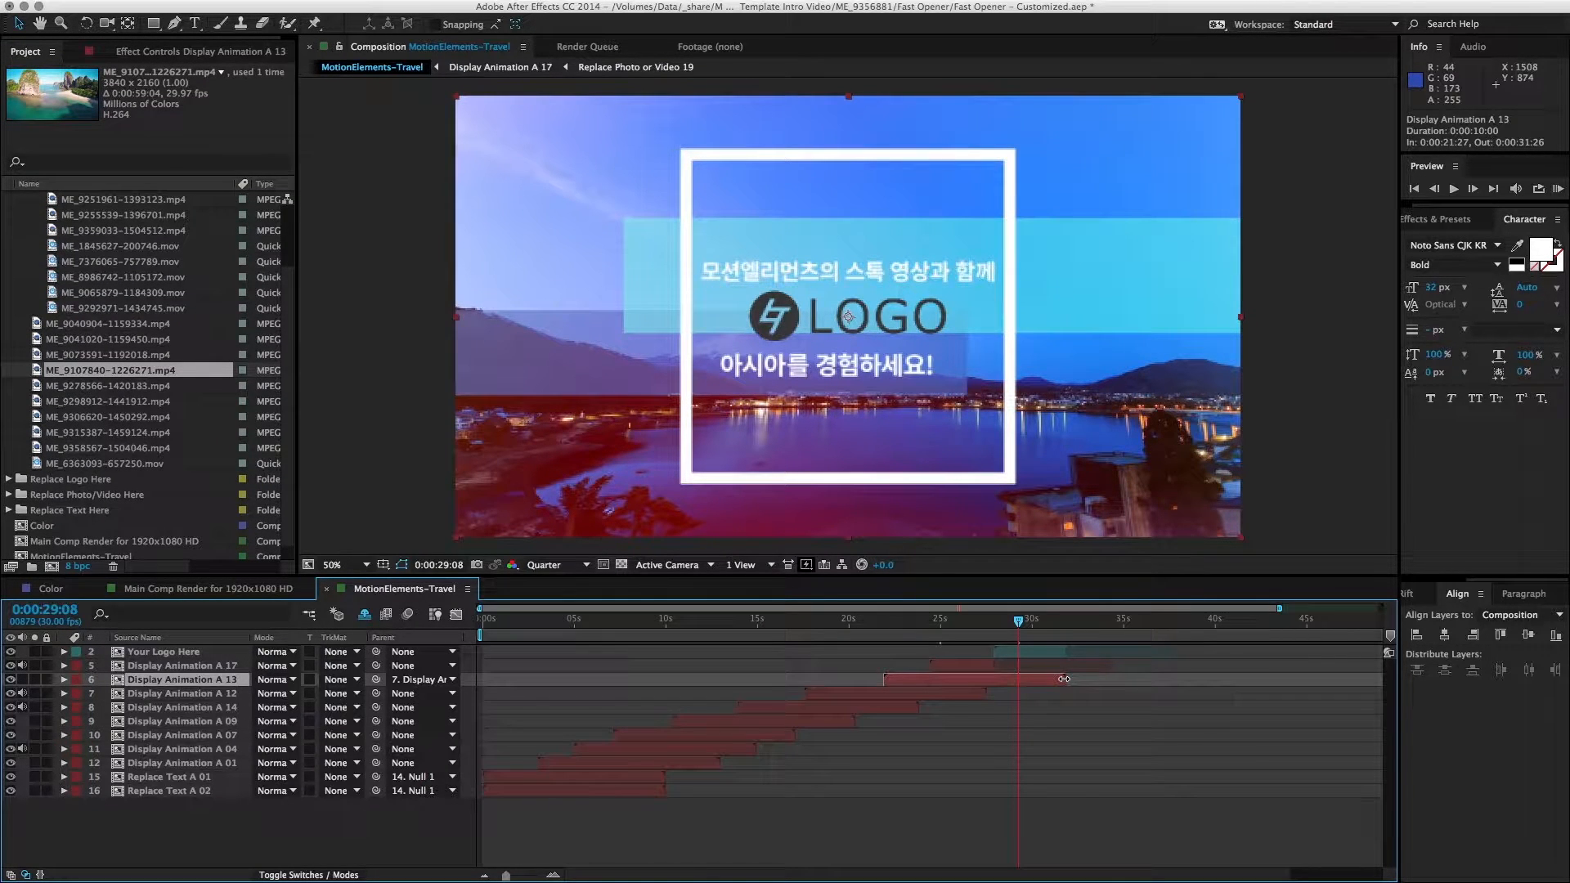
click(35, 681)
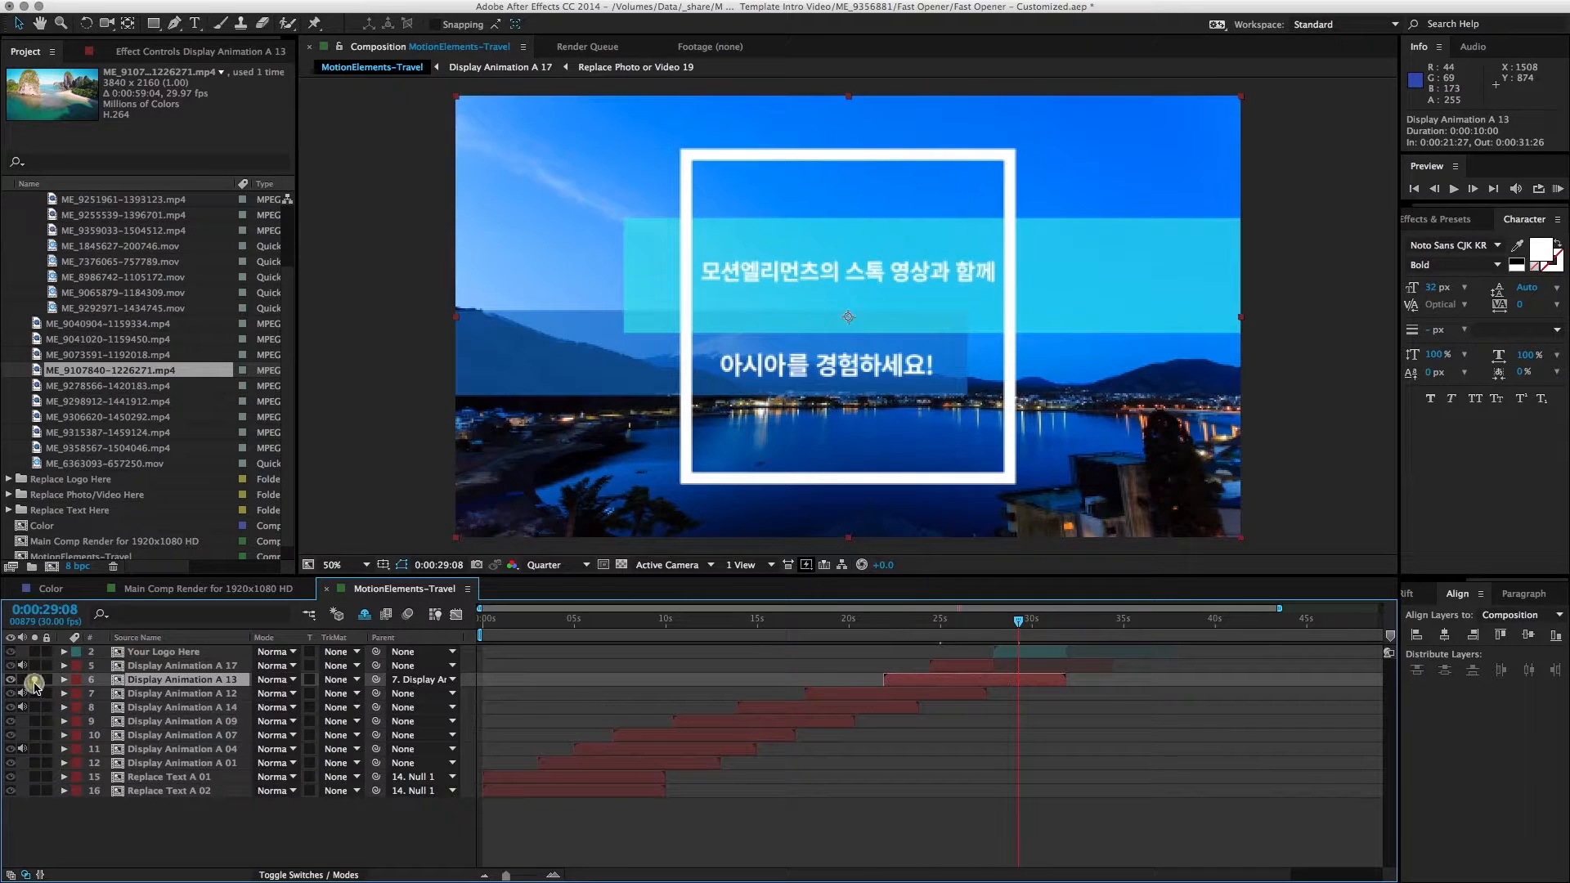
click(34, 681)
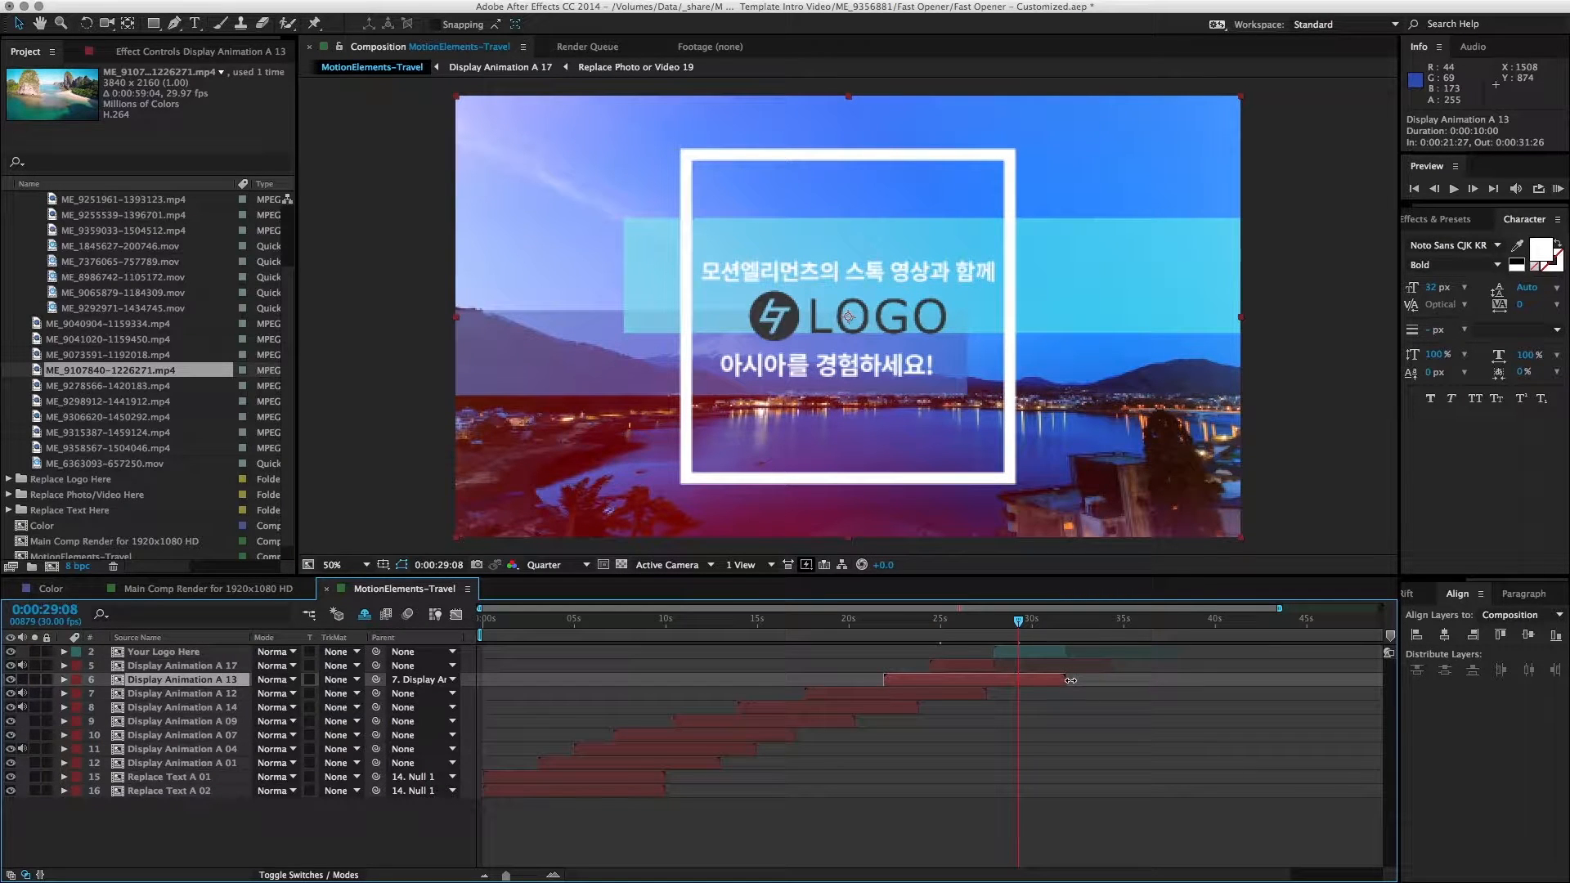
Step: Trim the end of Display Animation A 13 to 0:00:27:26, just before Your Logo Here starts, and go to 0:00:27:27
drag(1071, 681, 1076, 682)
drag(1067, 679, 993, 684)
click(996, 635)
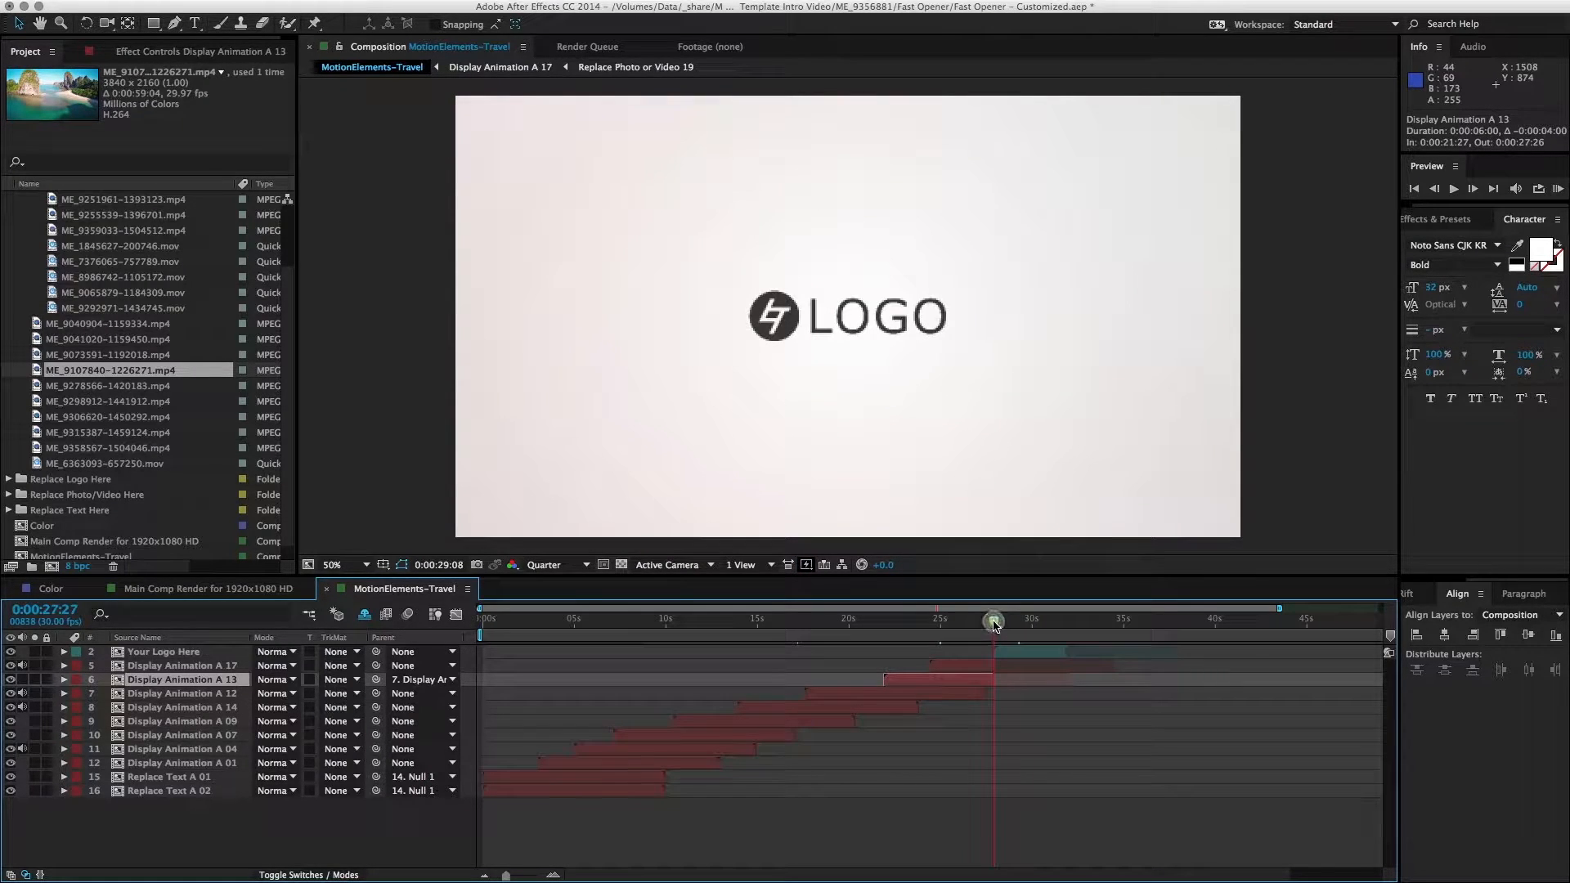
Step: Trim one frame off the end of Display Animation A 17 so it stops where Your Logo Here starts at 0:00:27:27
key(equal)
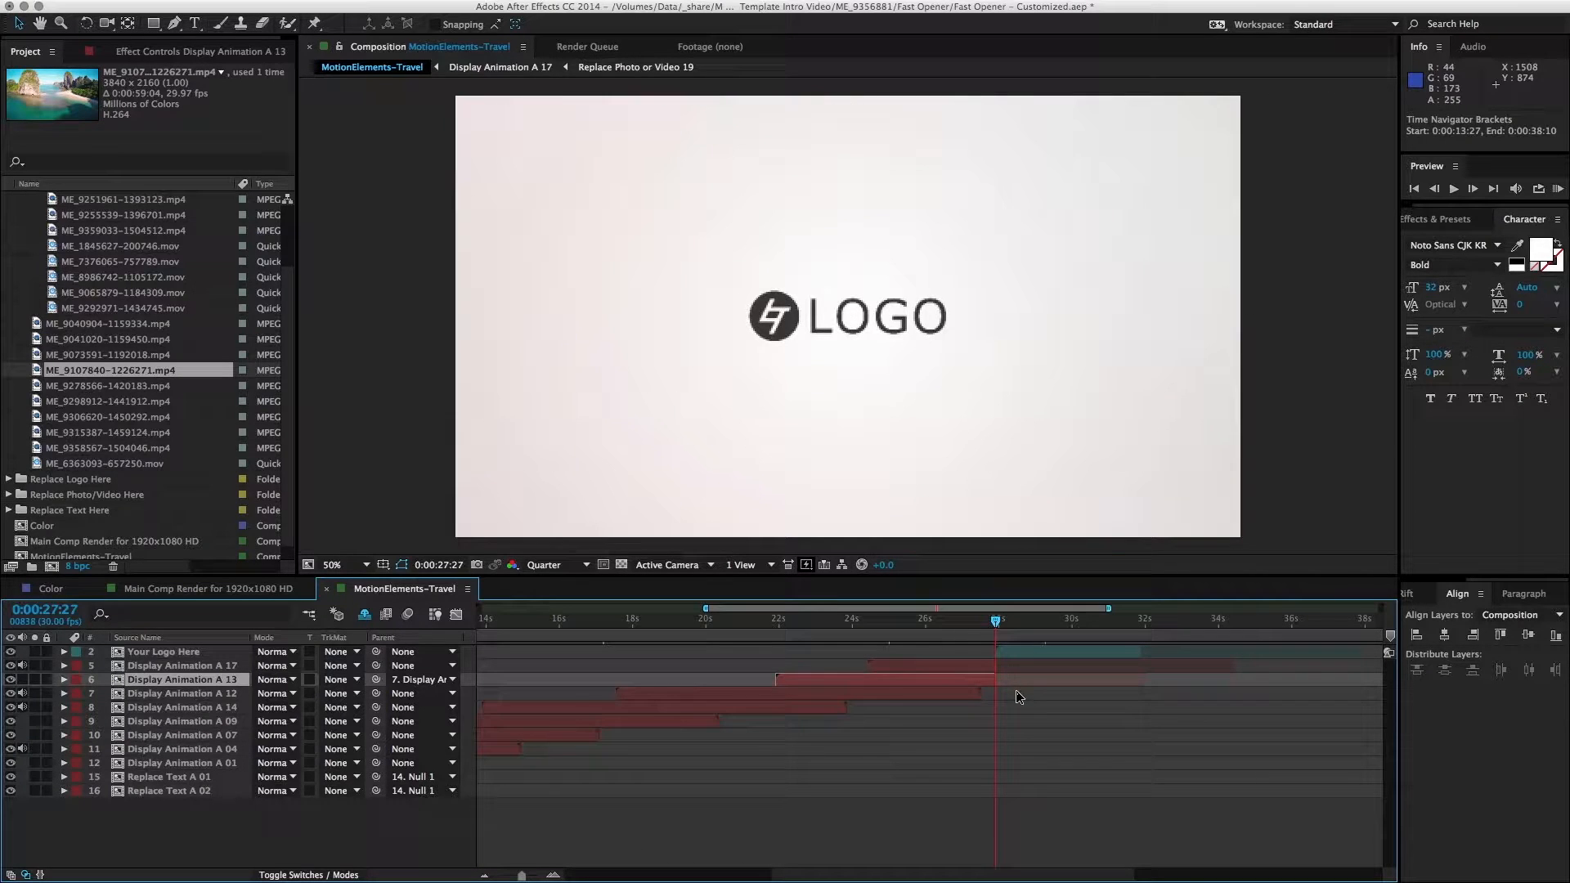
key(equal)
key(Caps_Lock)
key(equal)
key(equal)
key(equal)
key(equal)
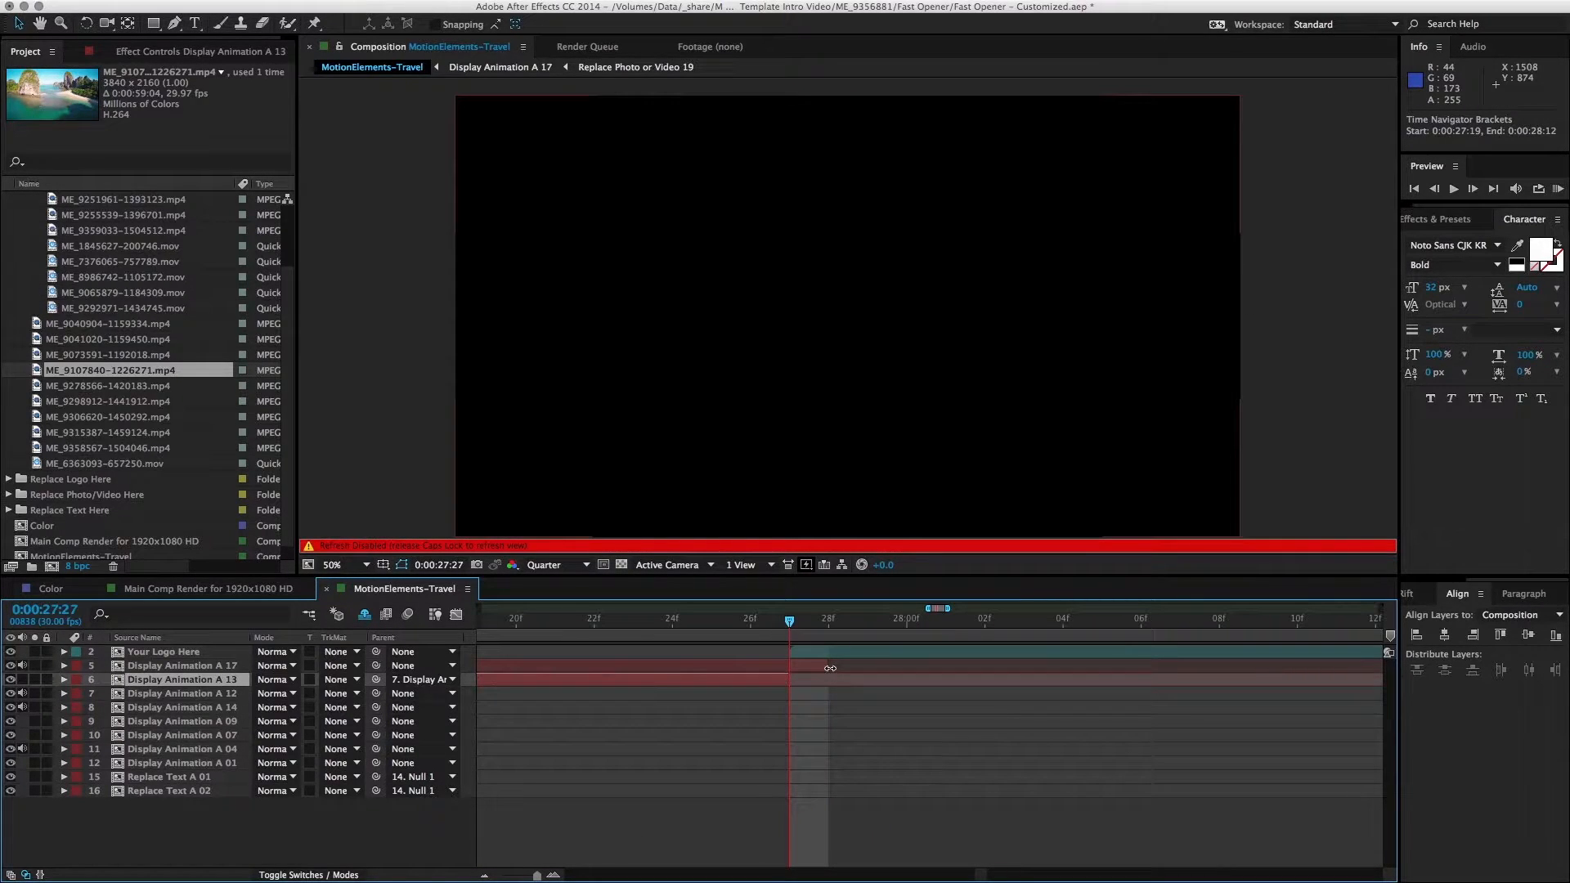
drag(830, 668, 795, 665)
key(Caps_Lock)
key(minus)
key(minus)
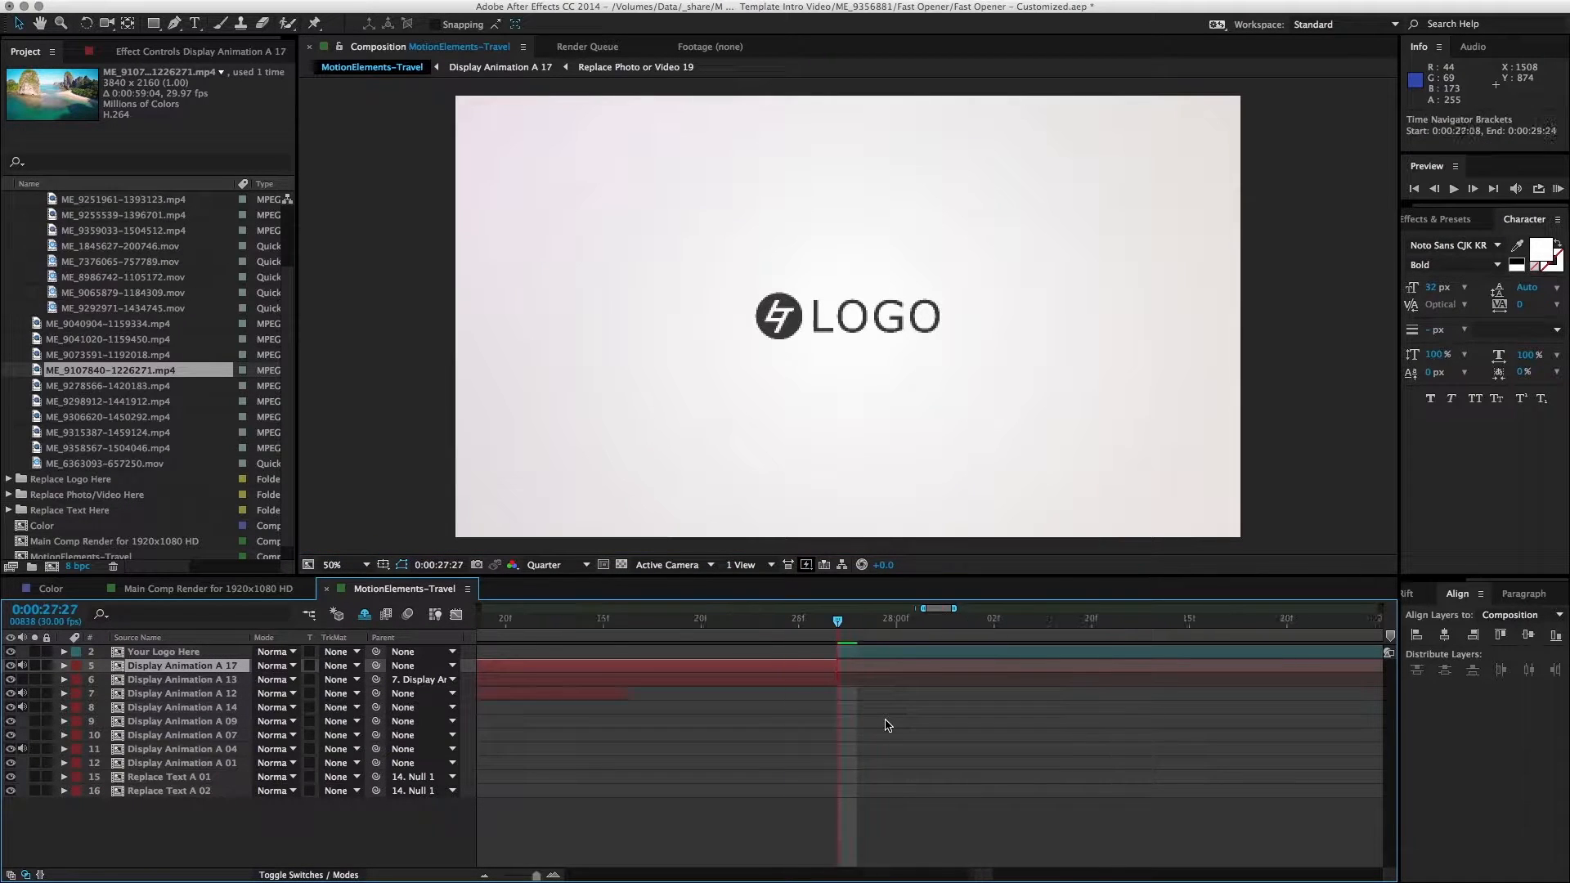
key(minus)
key(minus)
key(minus)
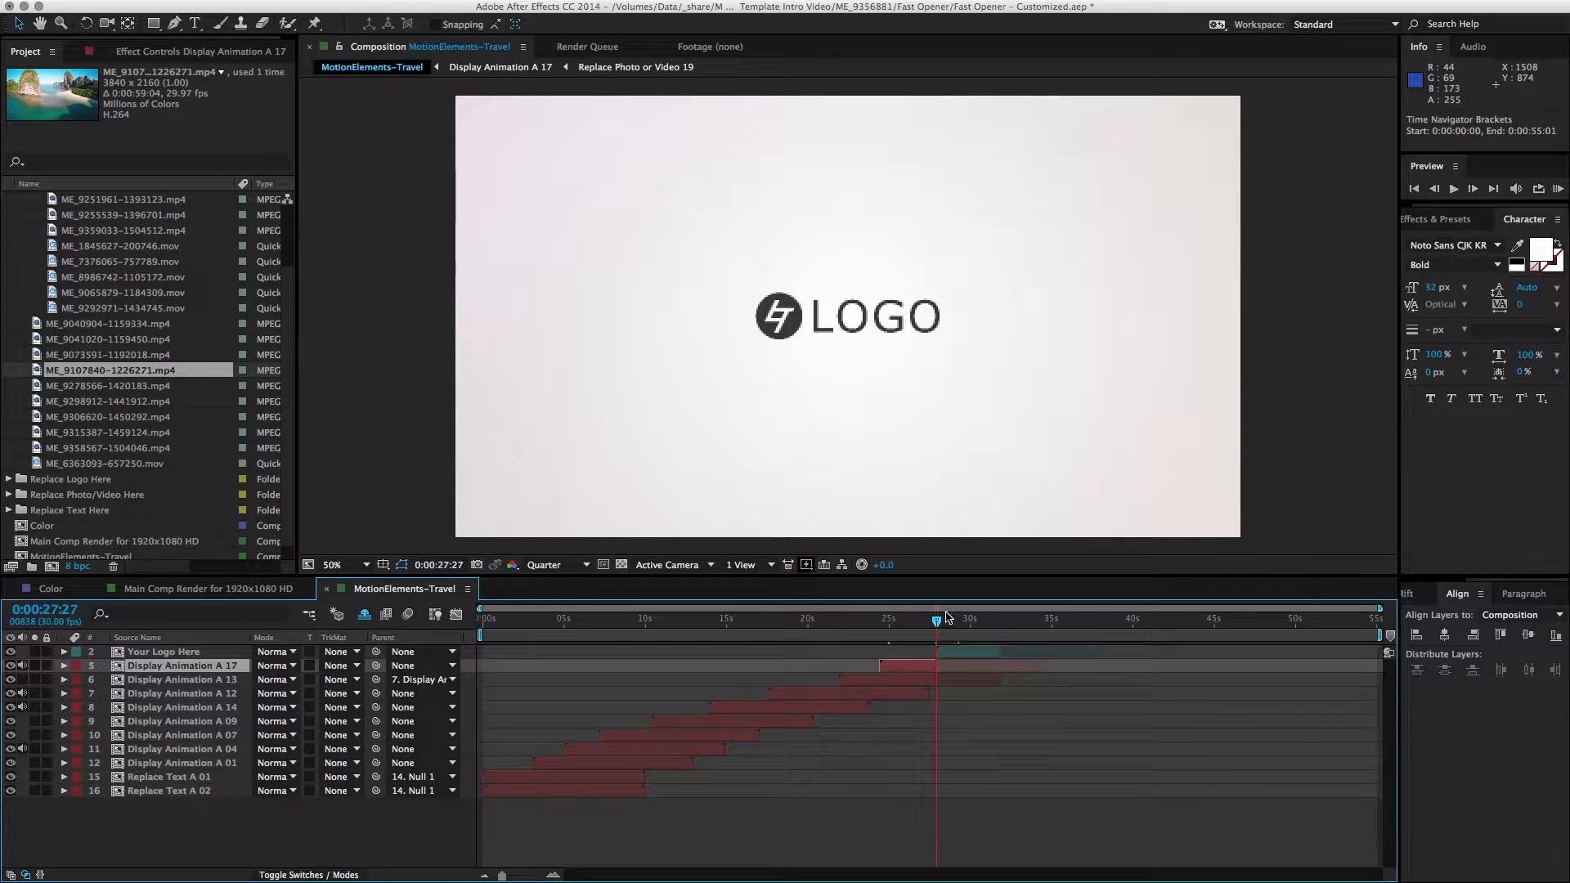
Step: Go to 0:00:29:19, select the Your Logo Here layer, and collapse the footage folder in the project
drag(950, 620, 965, 622)
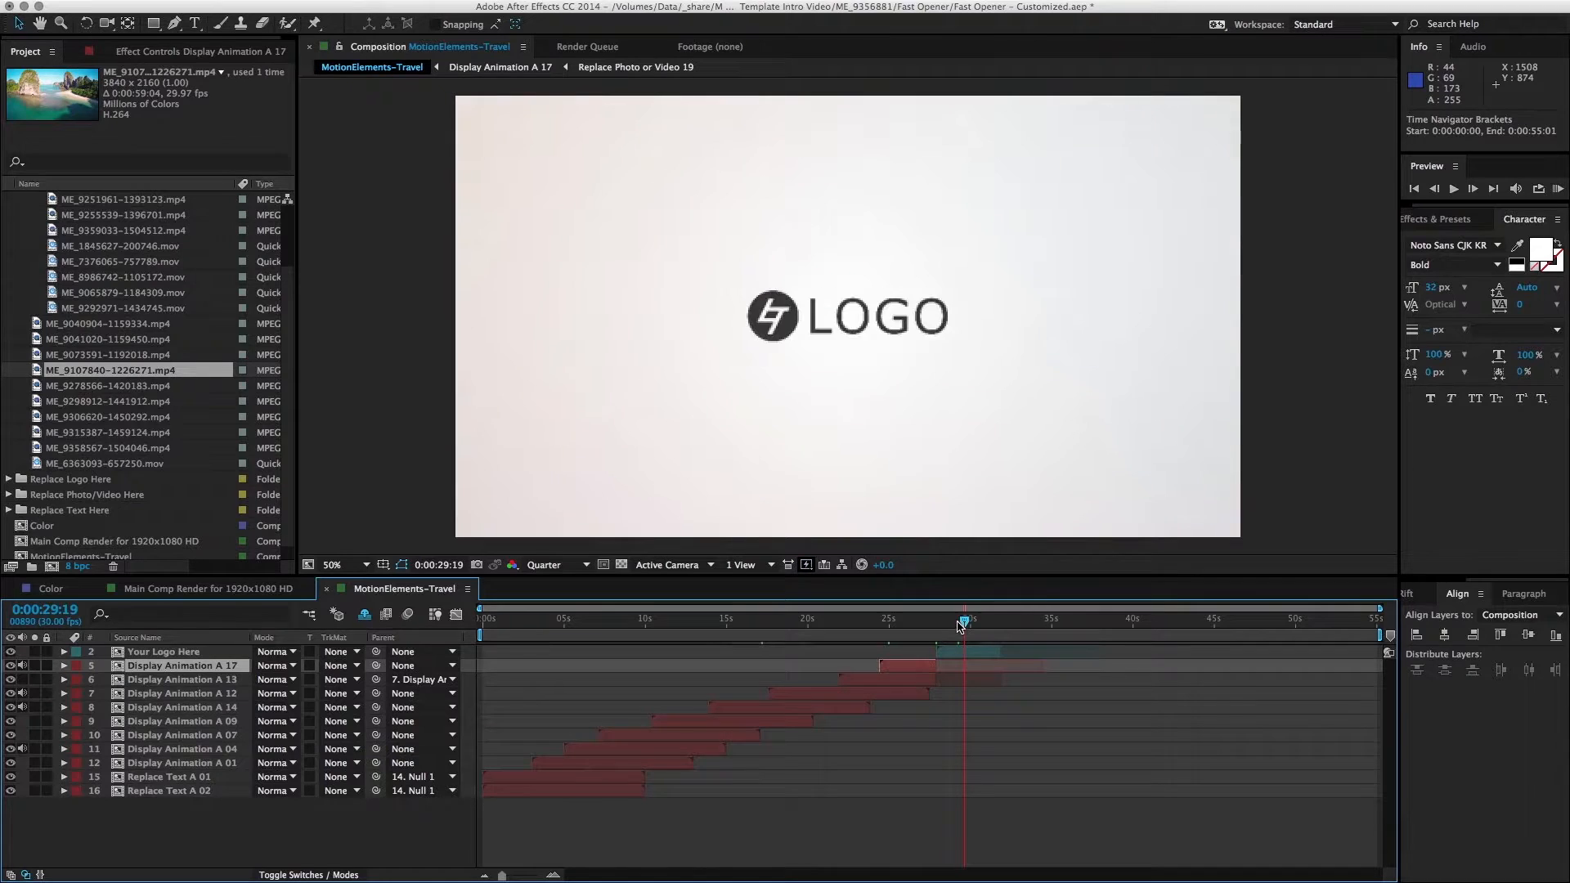
click(965, 652)
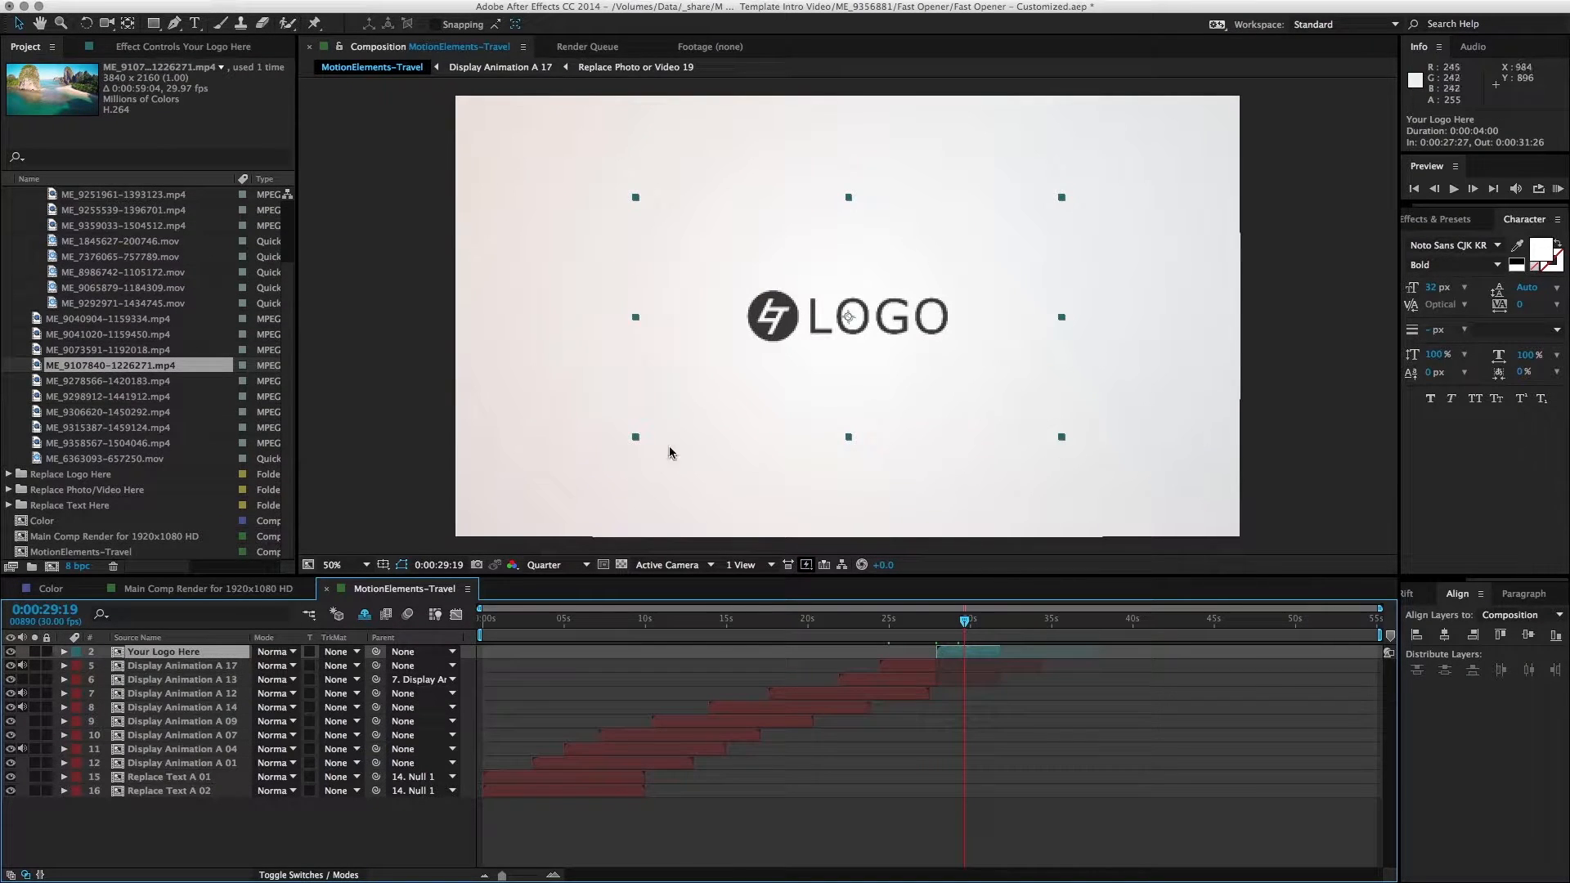
click(9, 210)
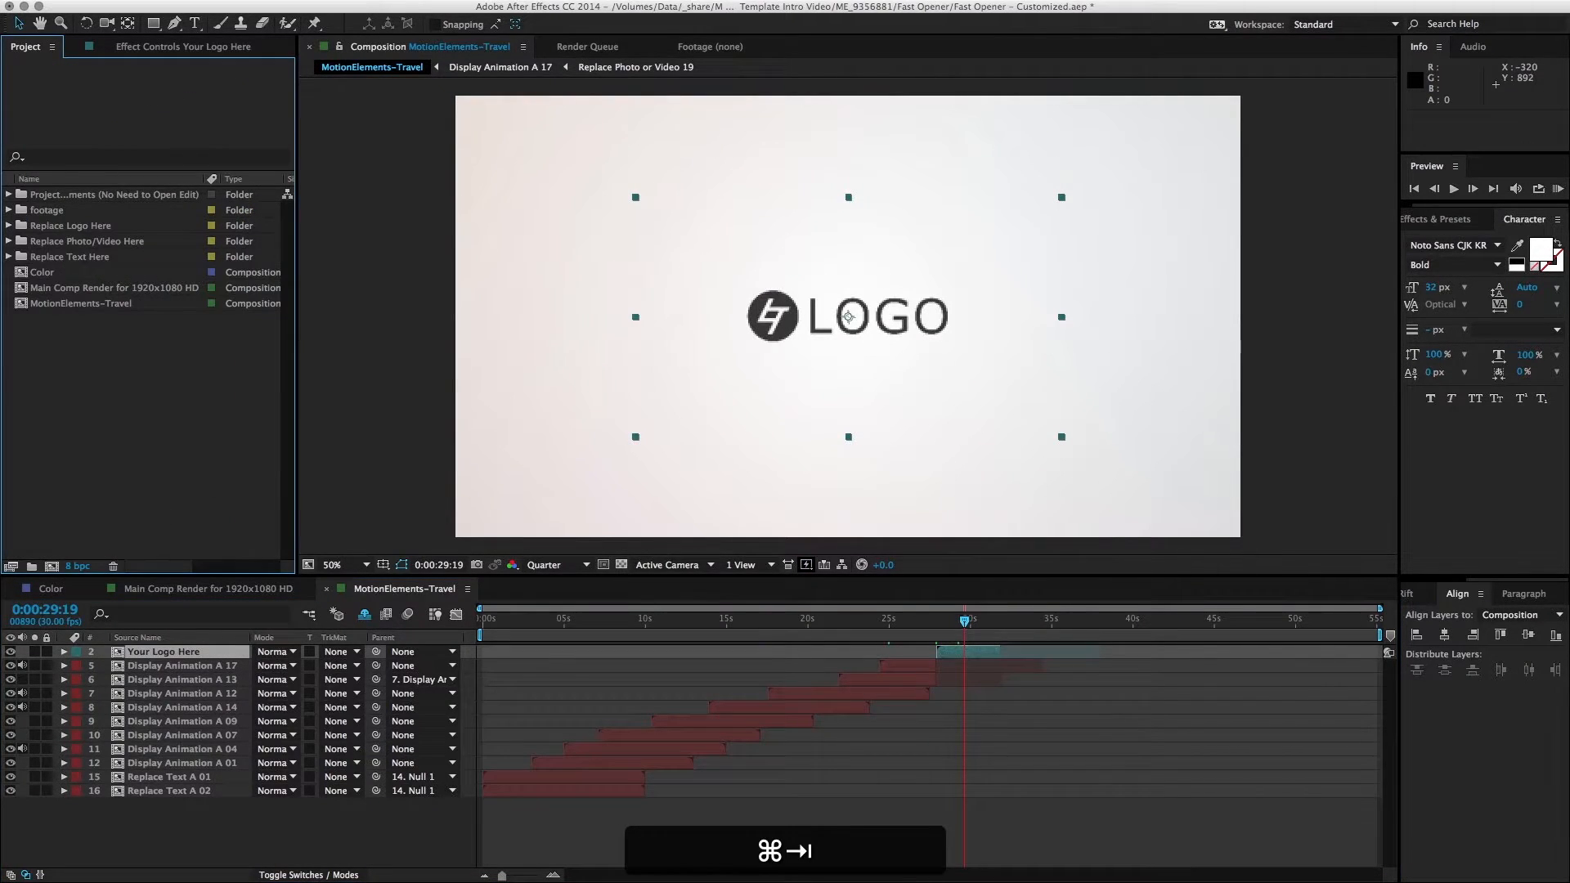
Step: Switch to Finder, import the images folder into the After Effects project, and select its MotionElements_logo_1000px.png file
key(super+Tab)
click(364, 254)
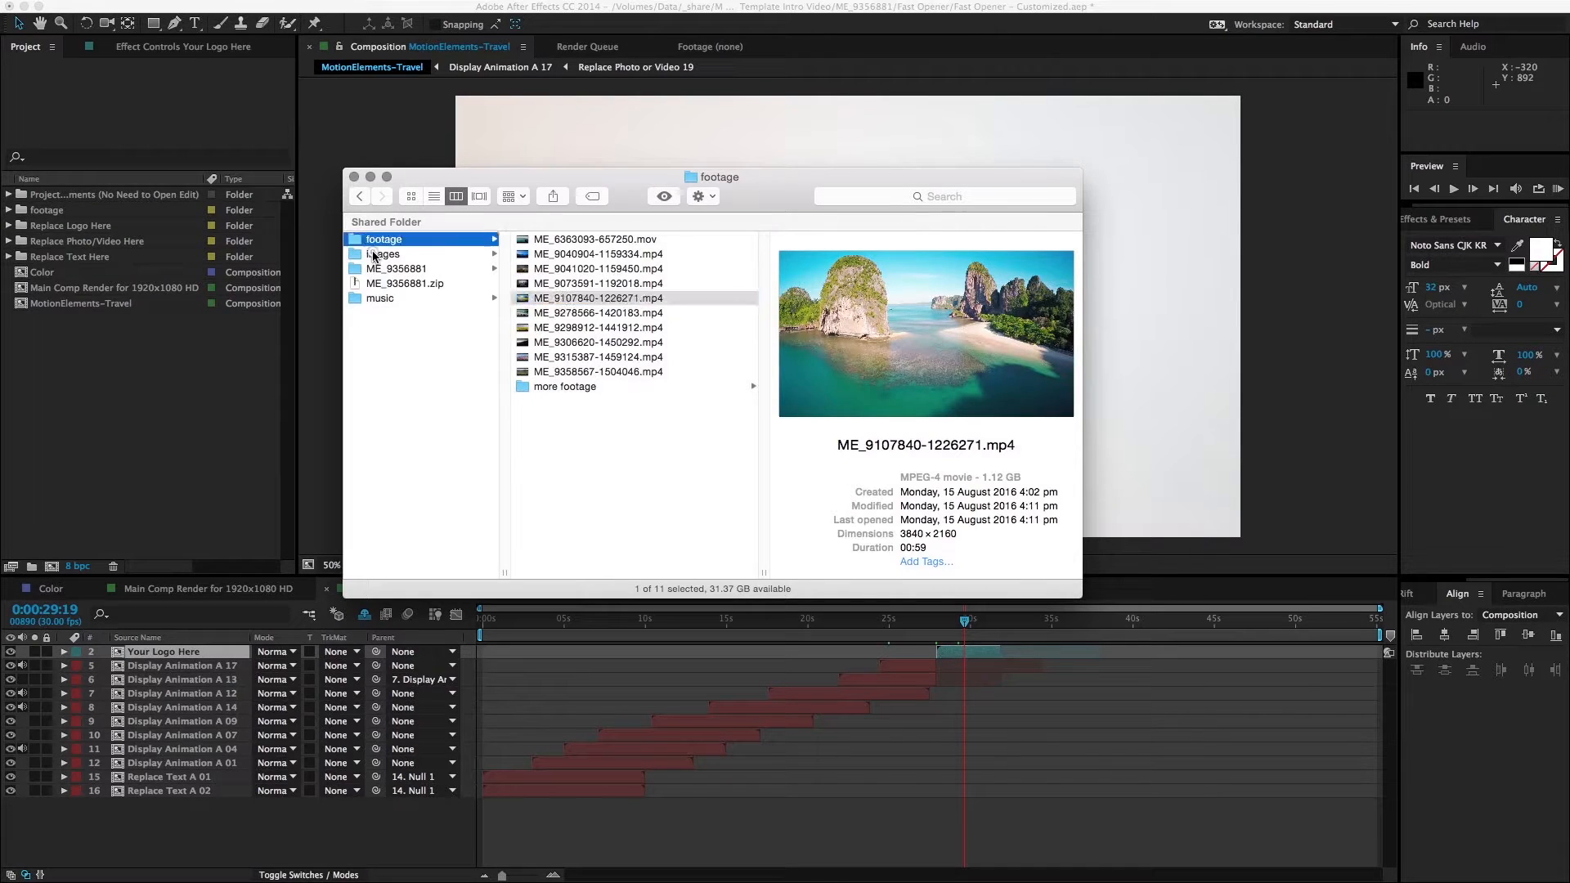
key(Right)
click(420, 260)
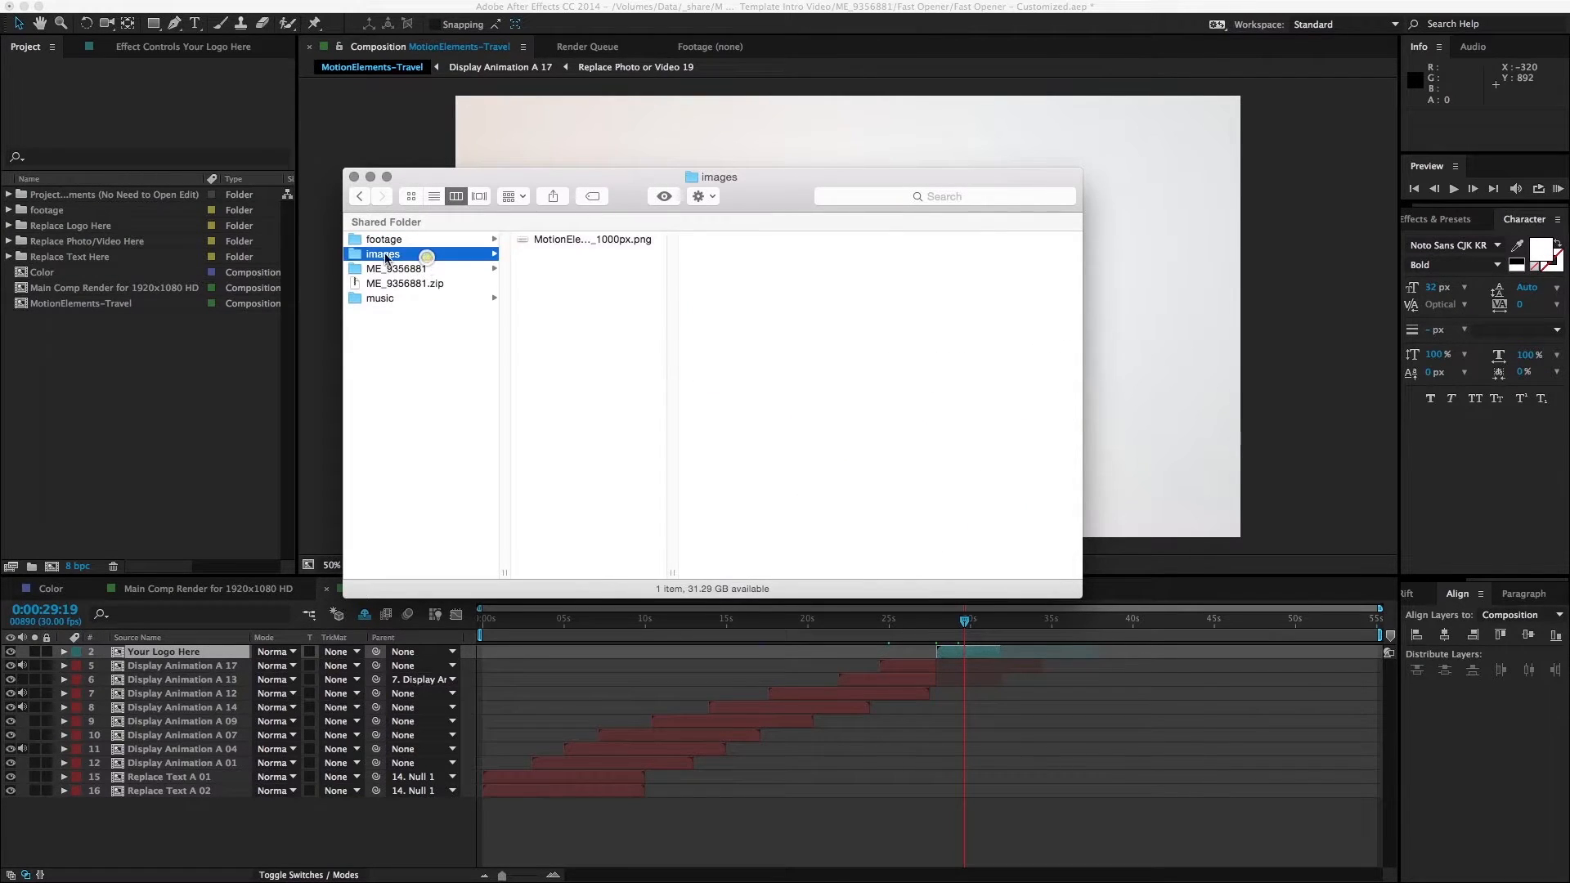
drag(419, 261, 30, 215)
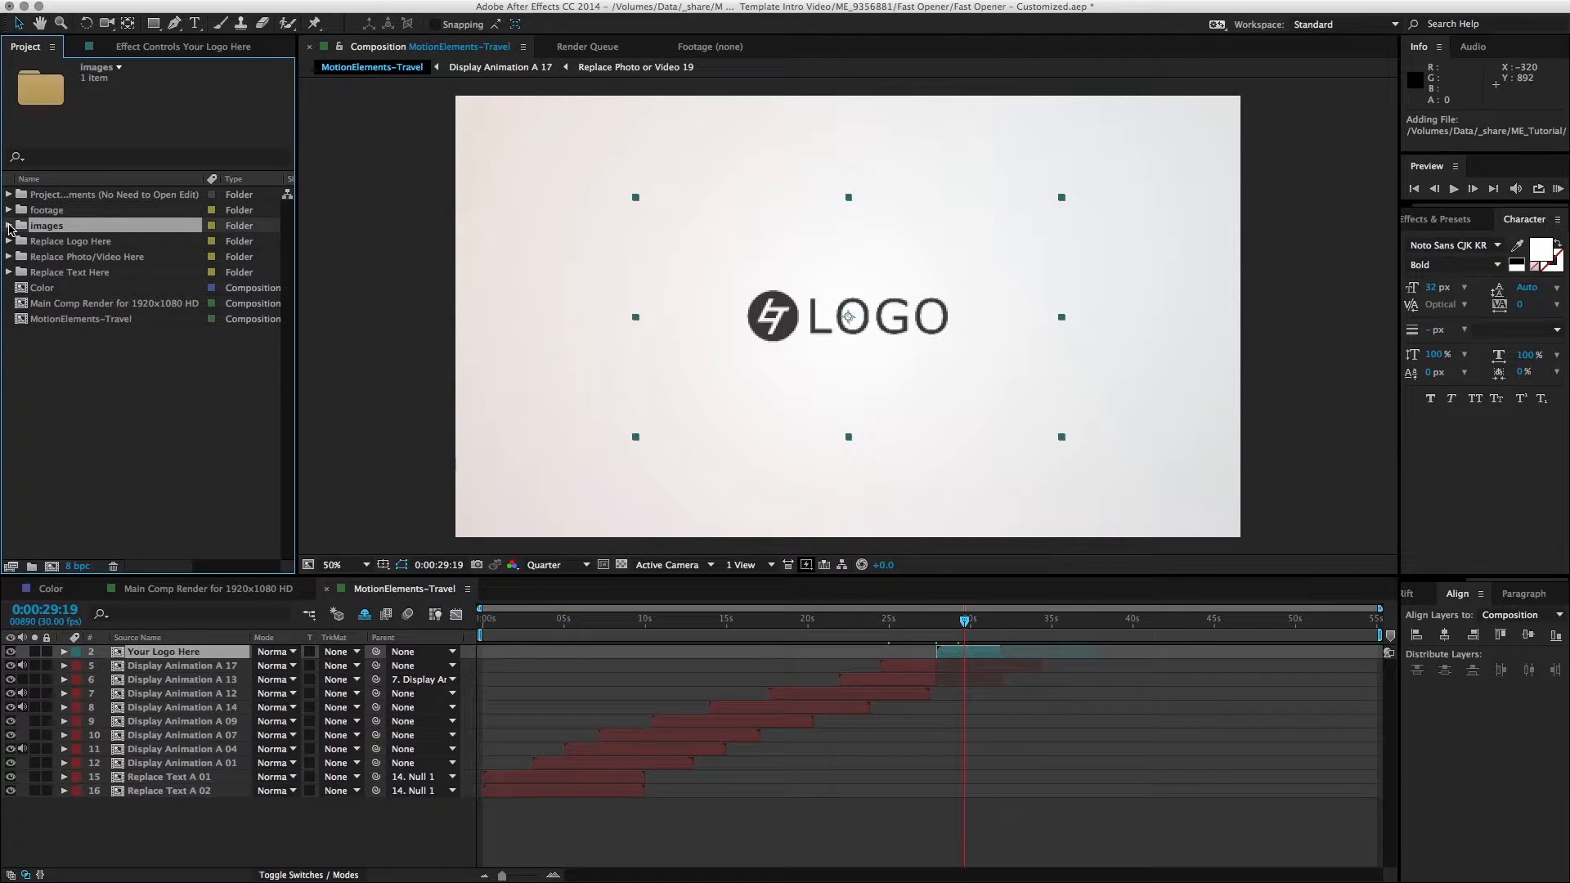
click(9, 226)
click(142, 242)
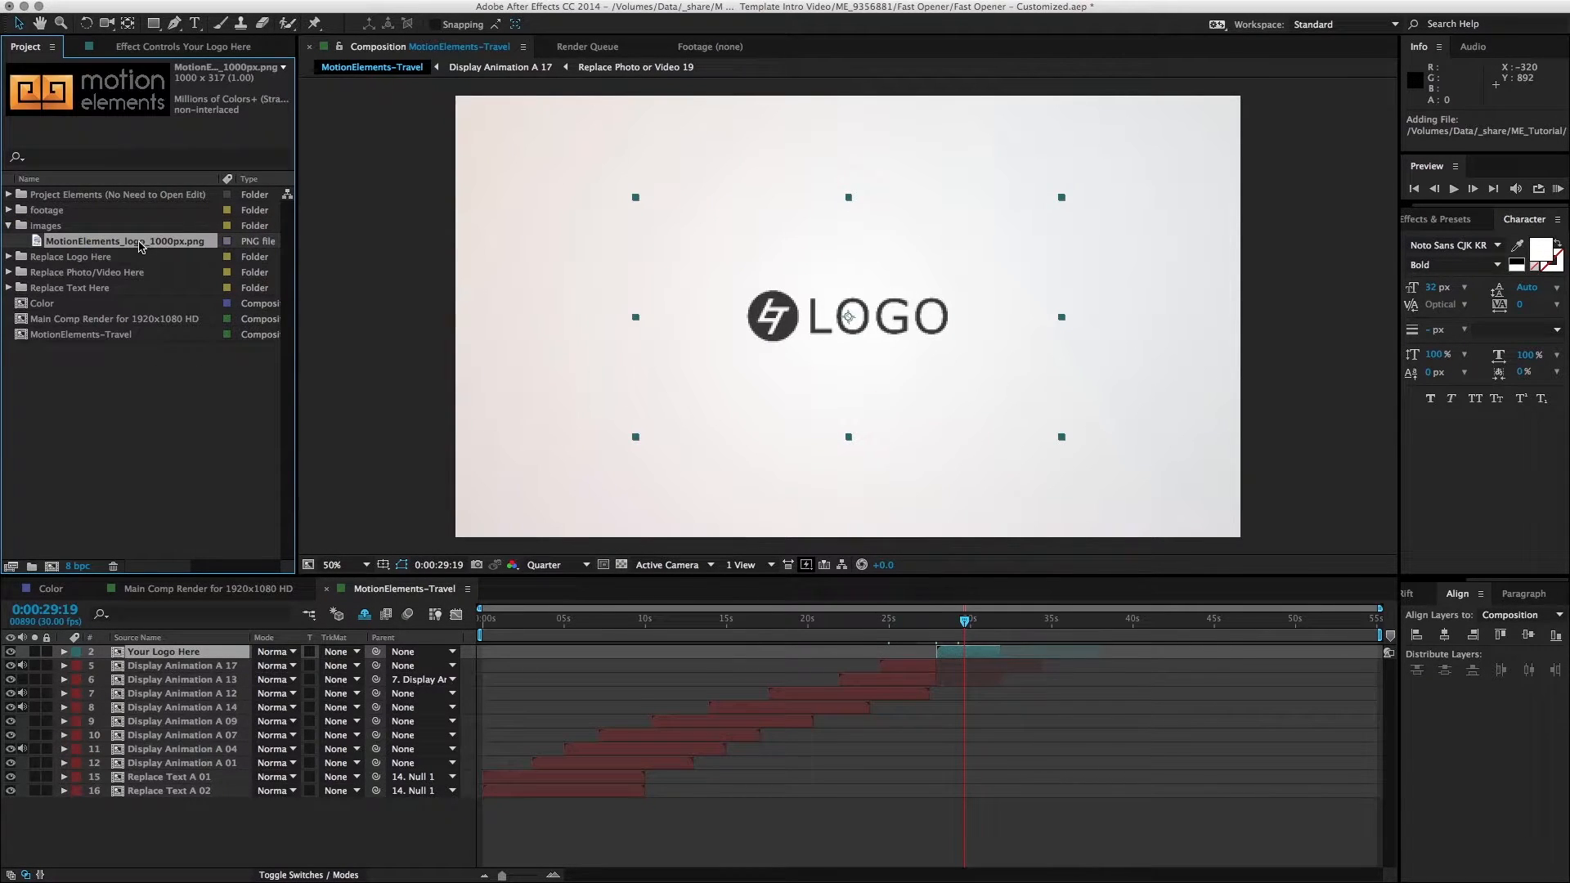
Step: Add MotionElements_logo_1000px.png above My Logo Long Matte.png in the Your Logo Here composition, and hide the matte layer
double_click(959, 654)
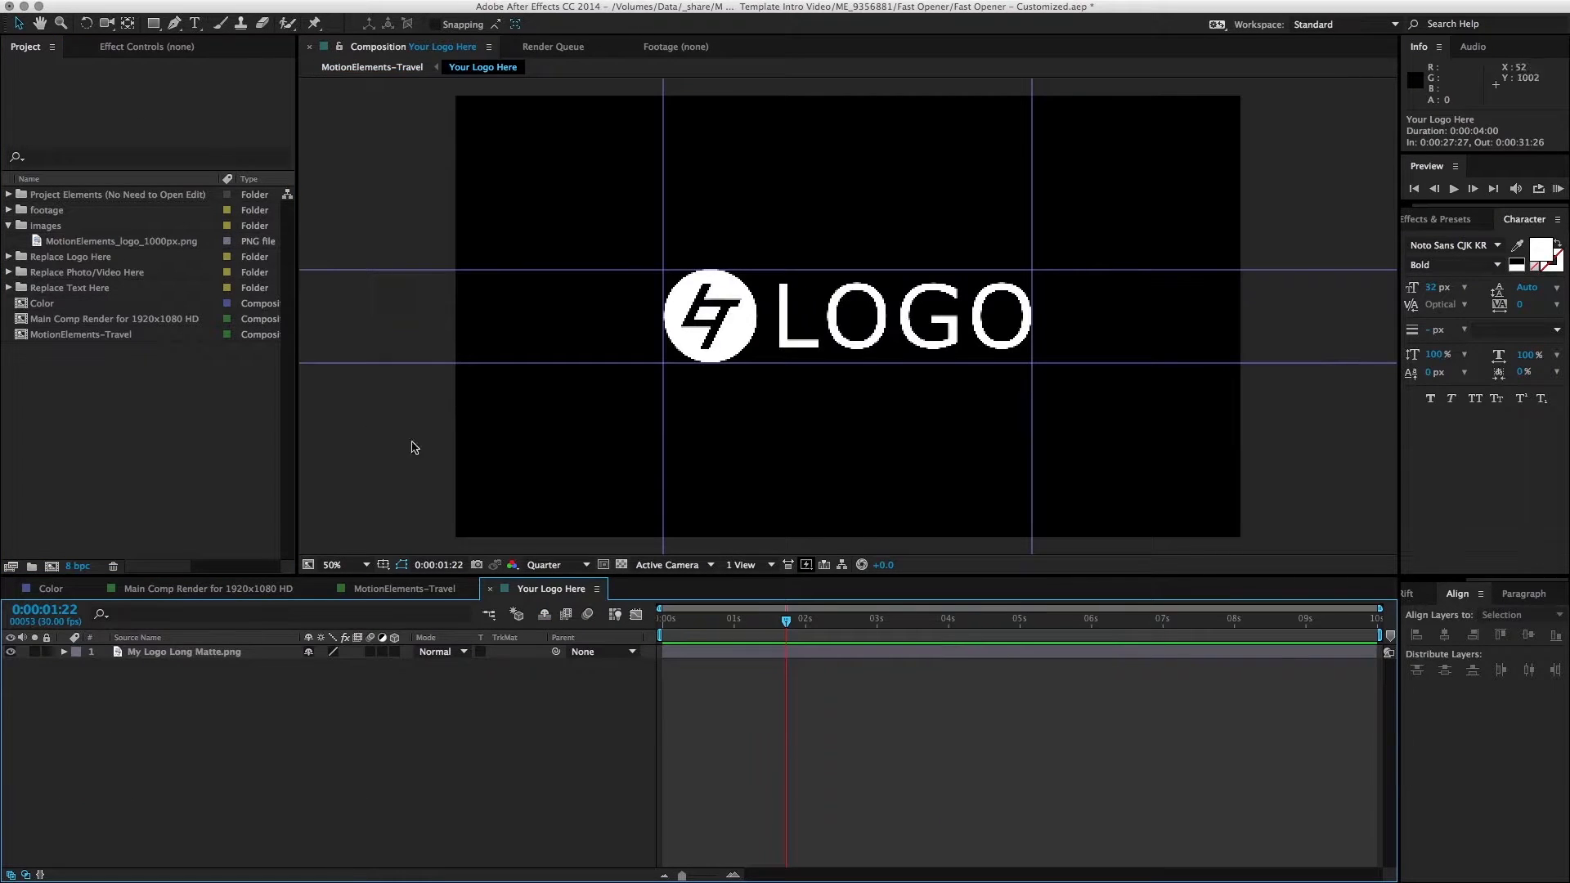
drag(96, 243, 200, 650)
click(10, 666)
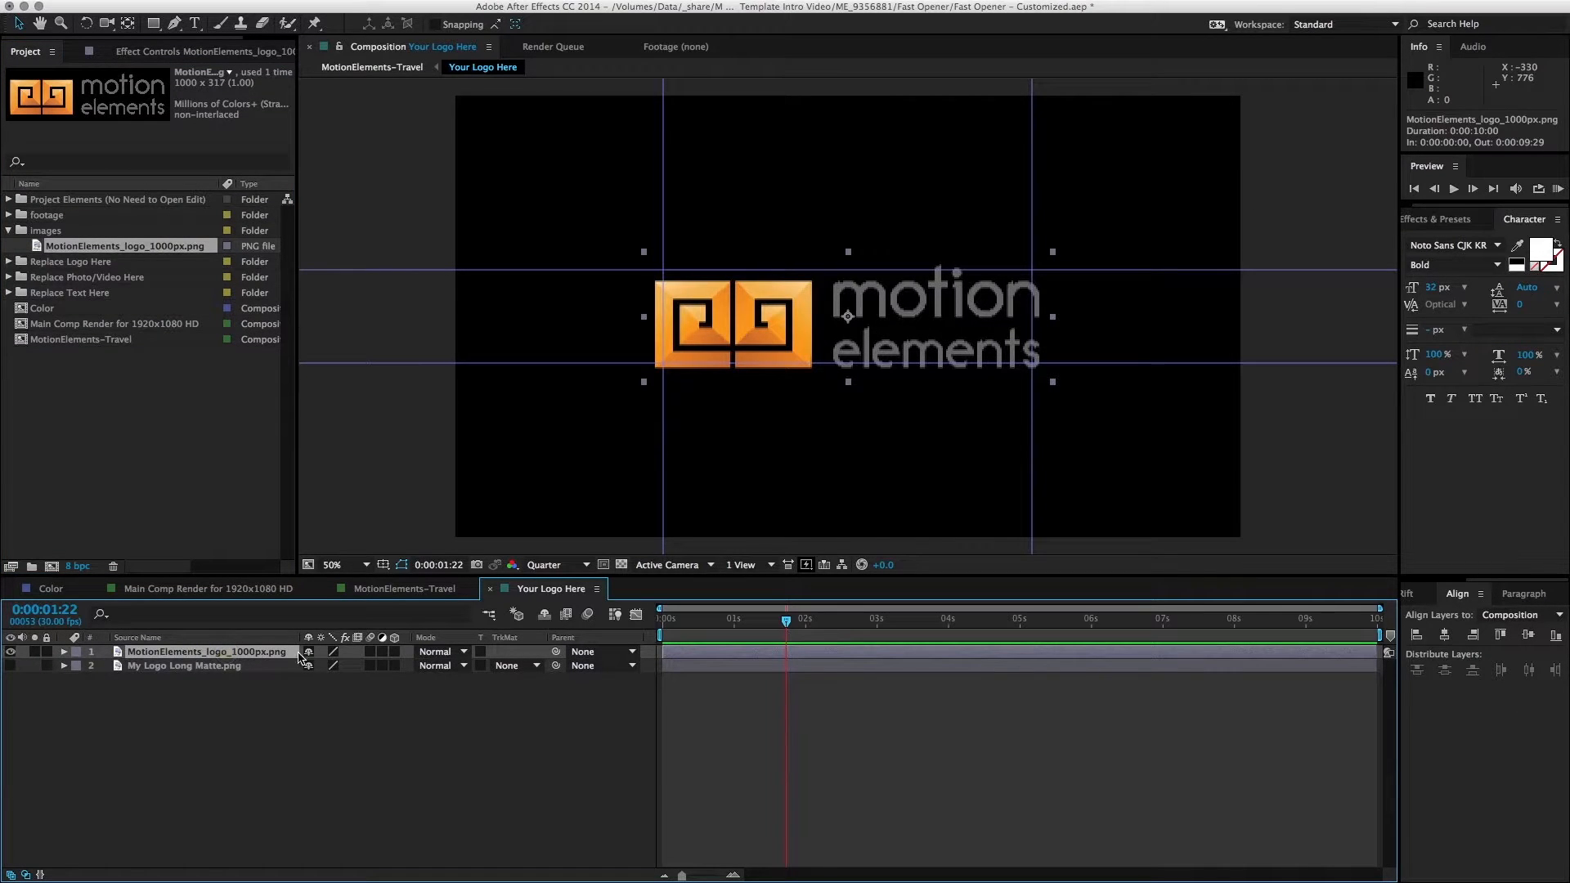
Step: Scale the MotionElements logo layer to 84%, center it horizontally and vertically in the composition, and close Your Logo Here
click(64, 652)
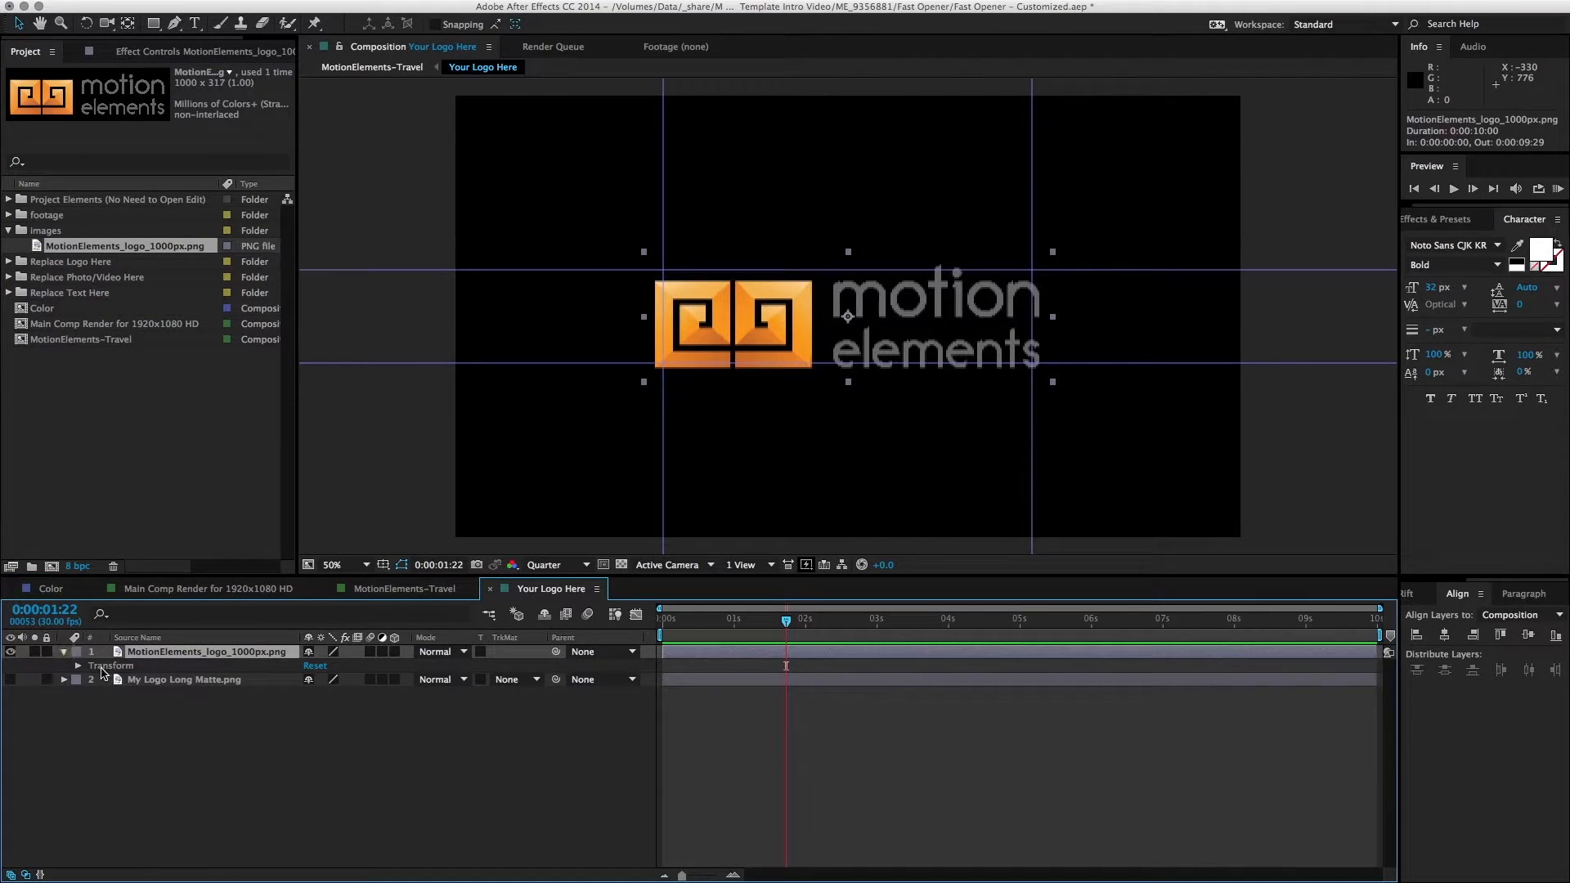
click(76, 666)
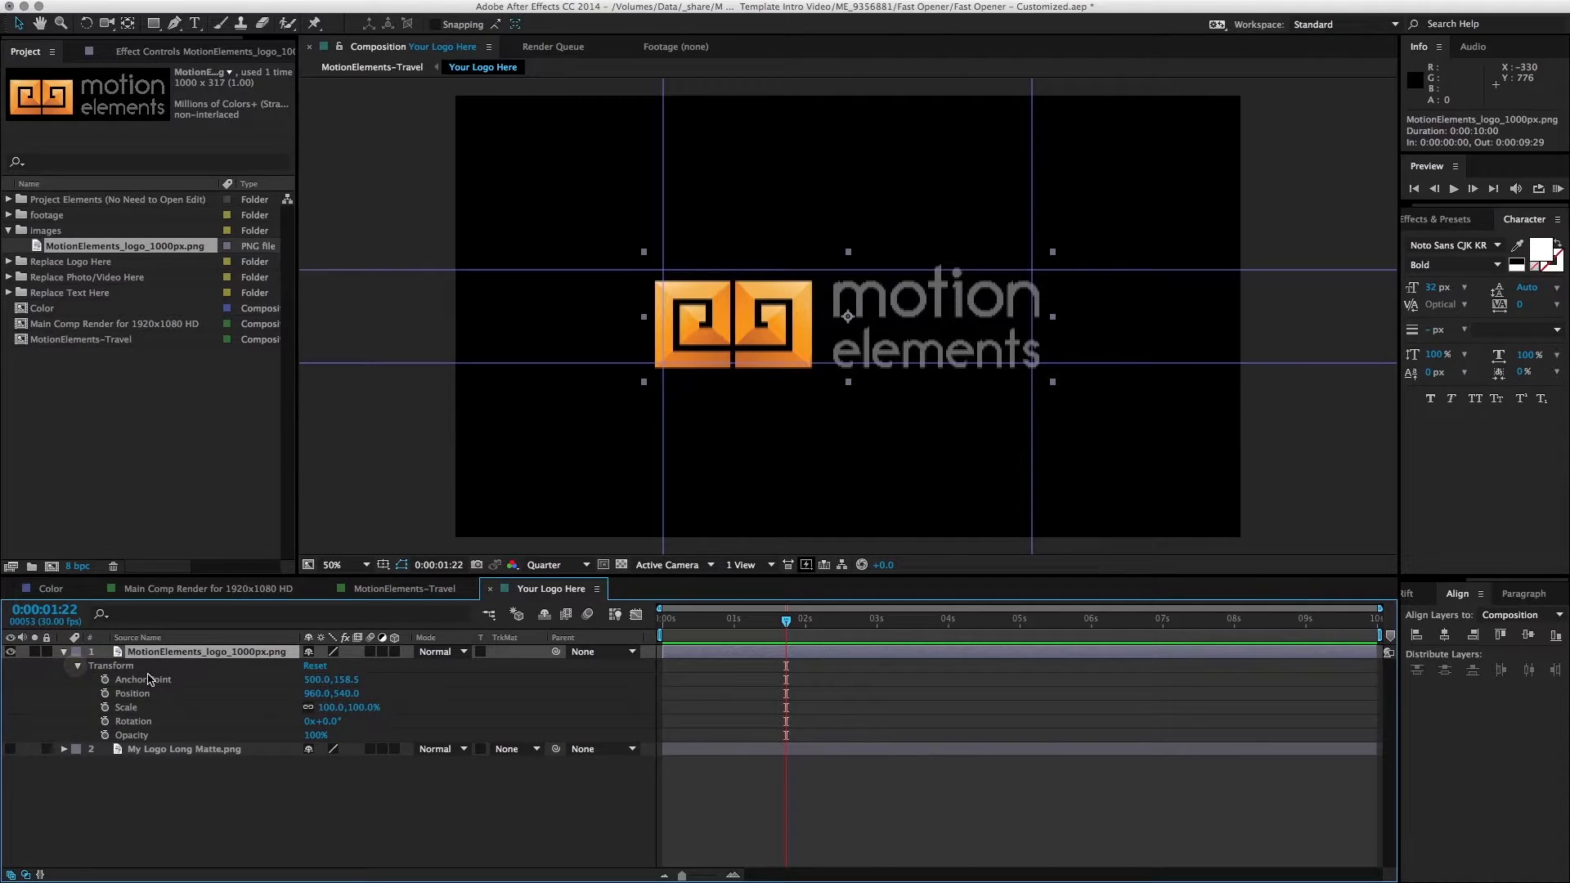
click(324, 709)
drag(324, 709, 313, 710)
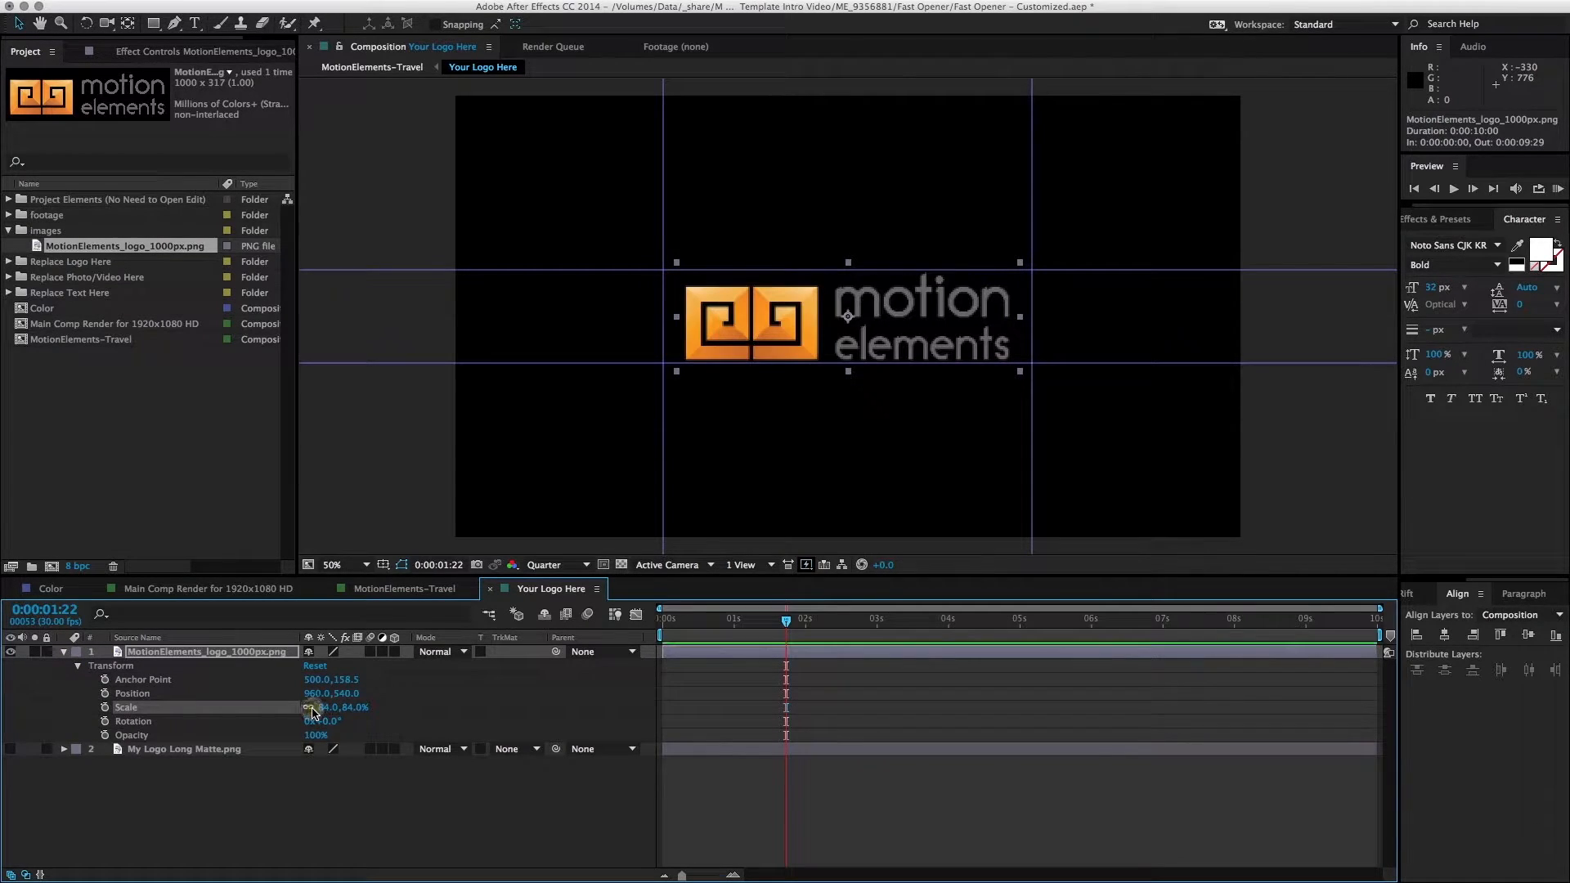
click(1444, 635)
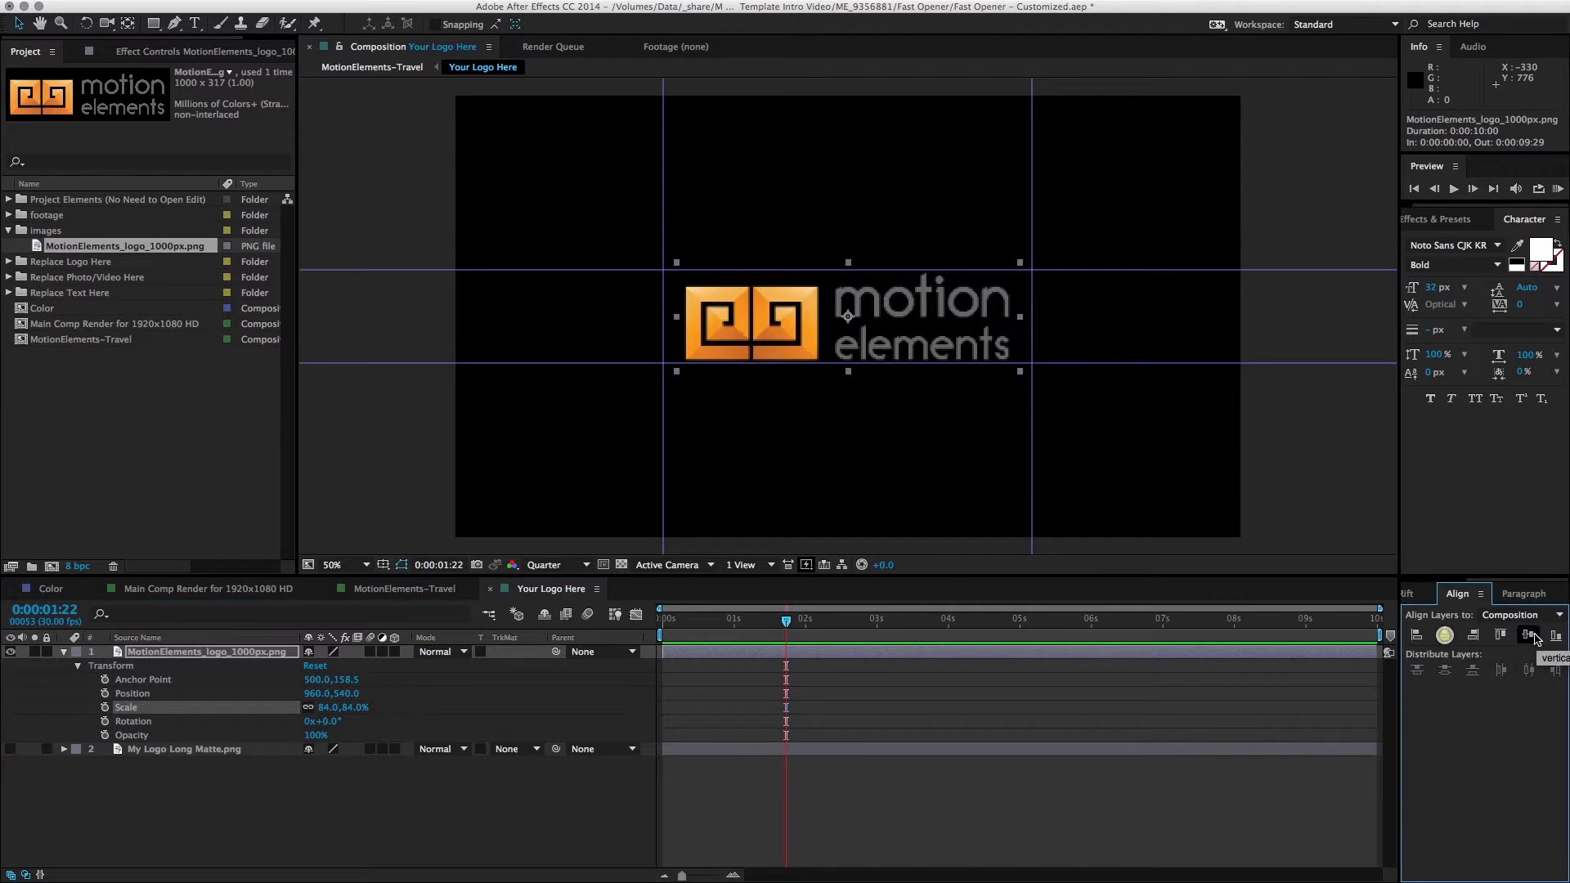
click(1531, 635)
click(826, 805)
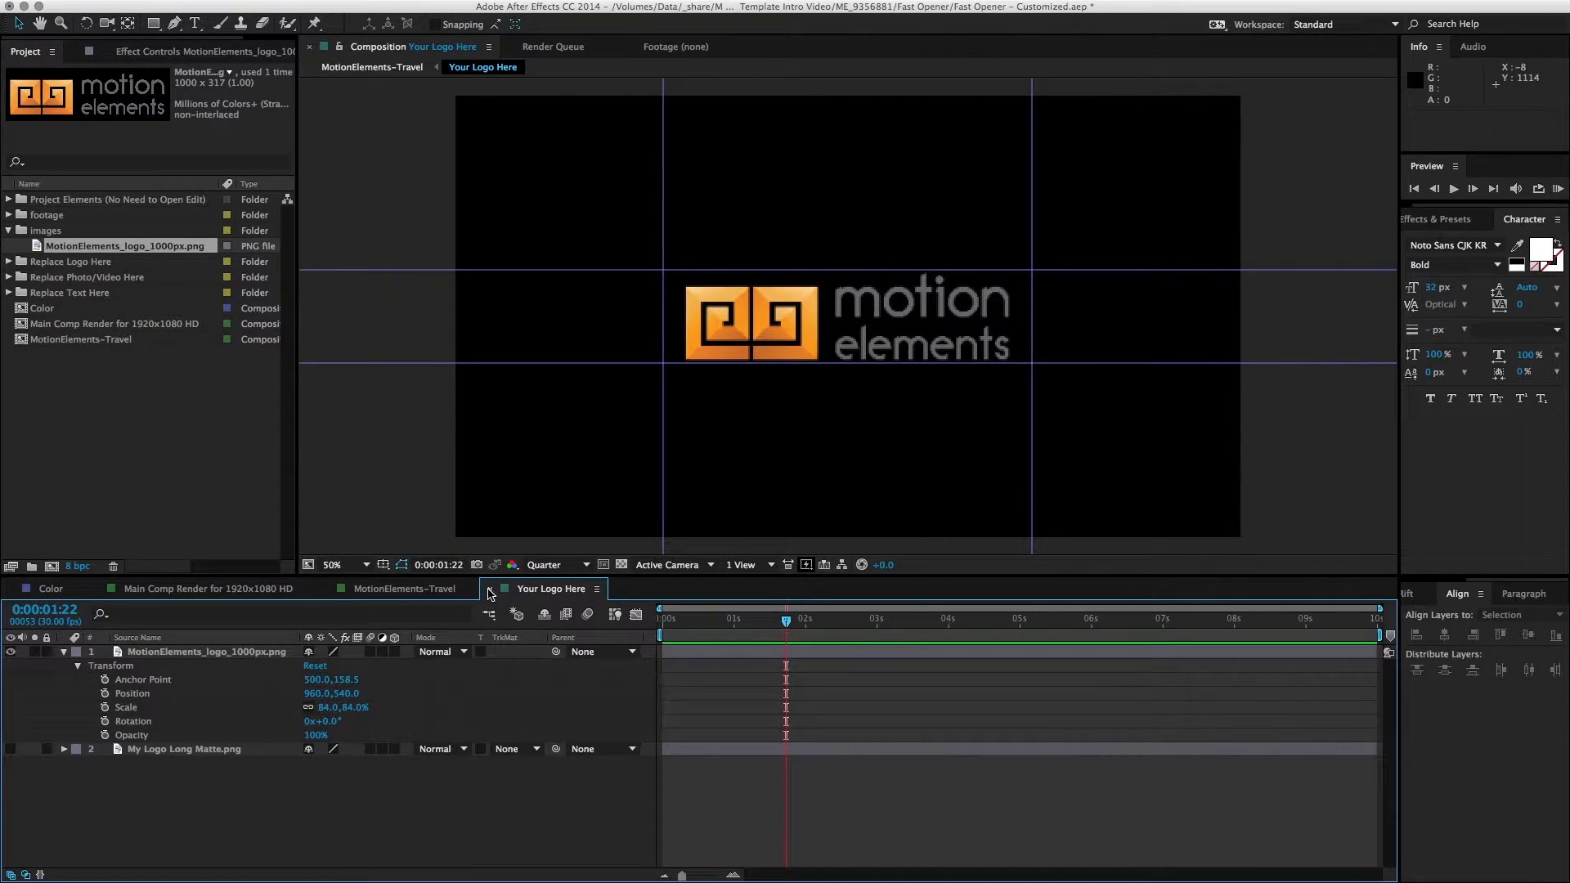
click(491, 589)
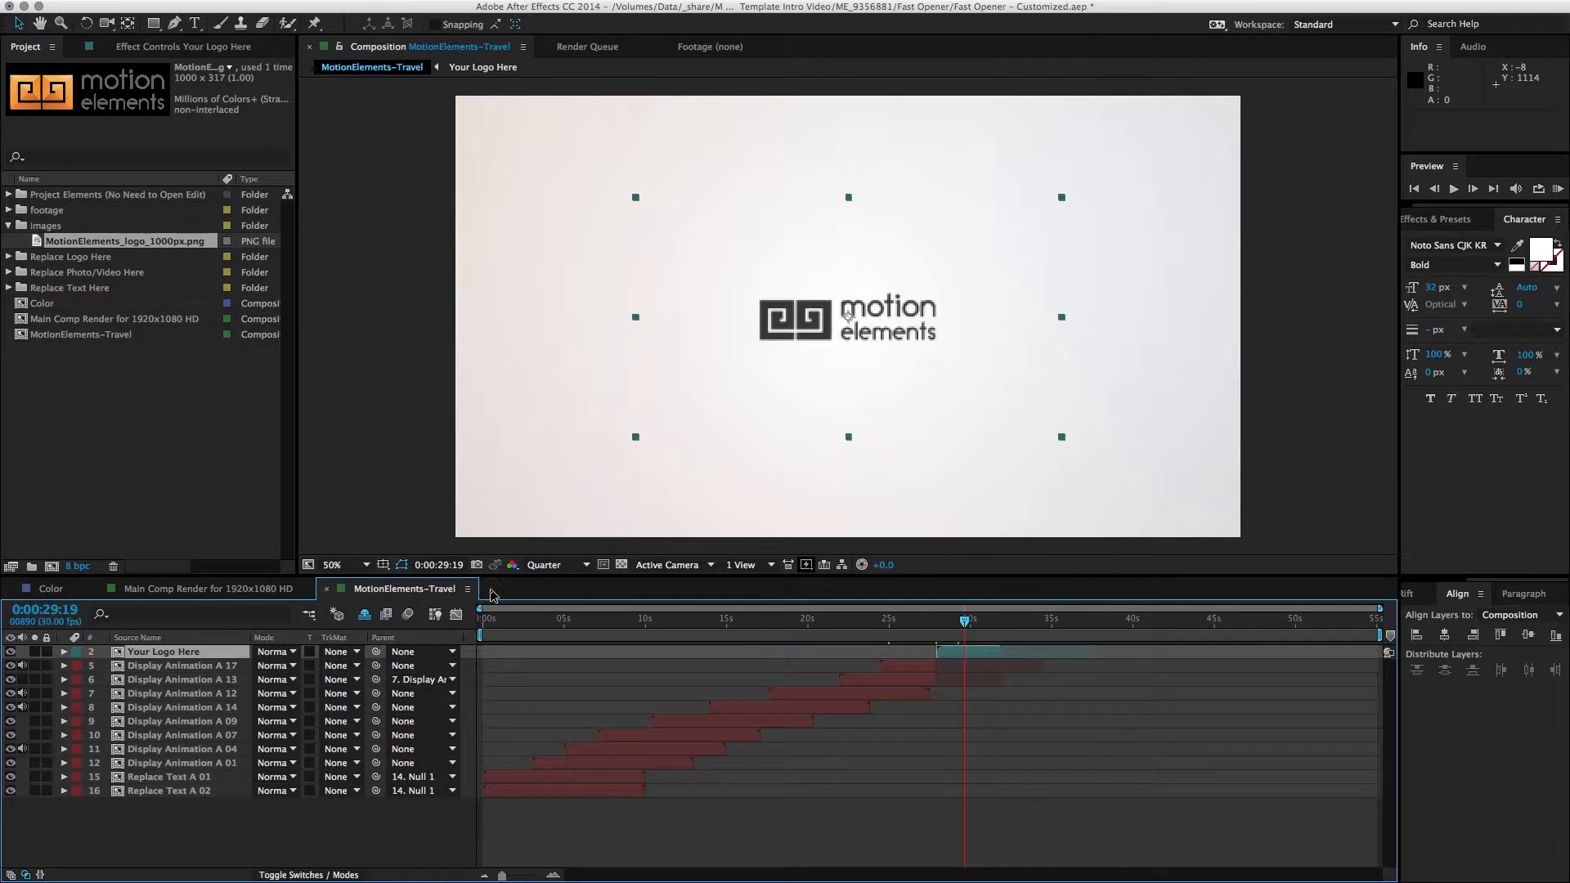
Step: Reopen the Your Logo Here composition from the logo in MotionElements-Travel
click(1156, 748)
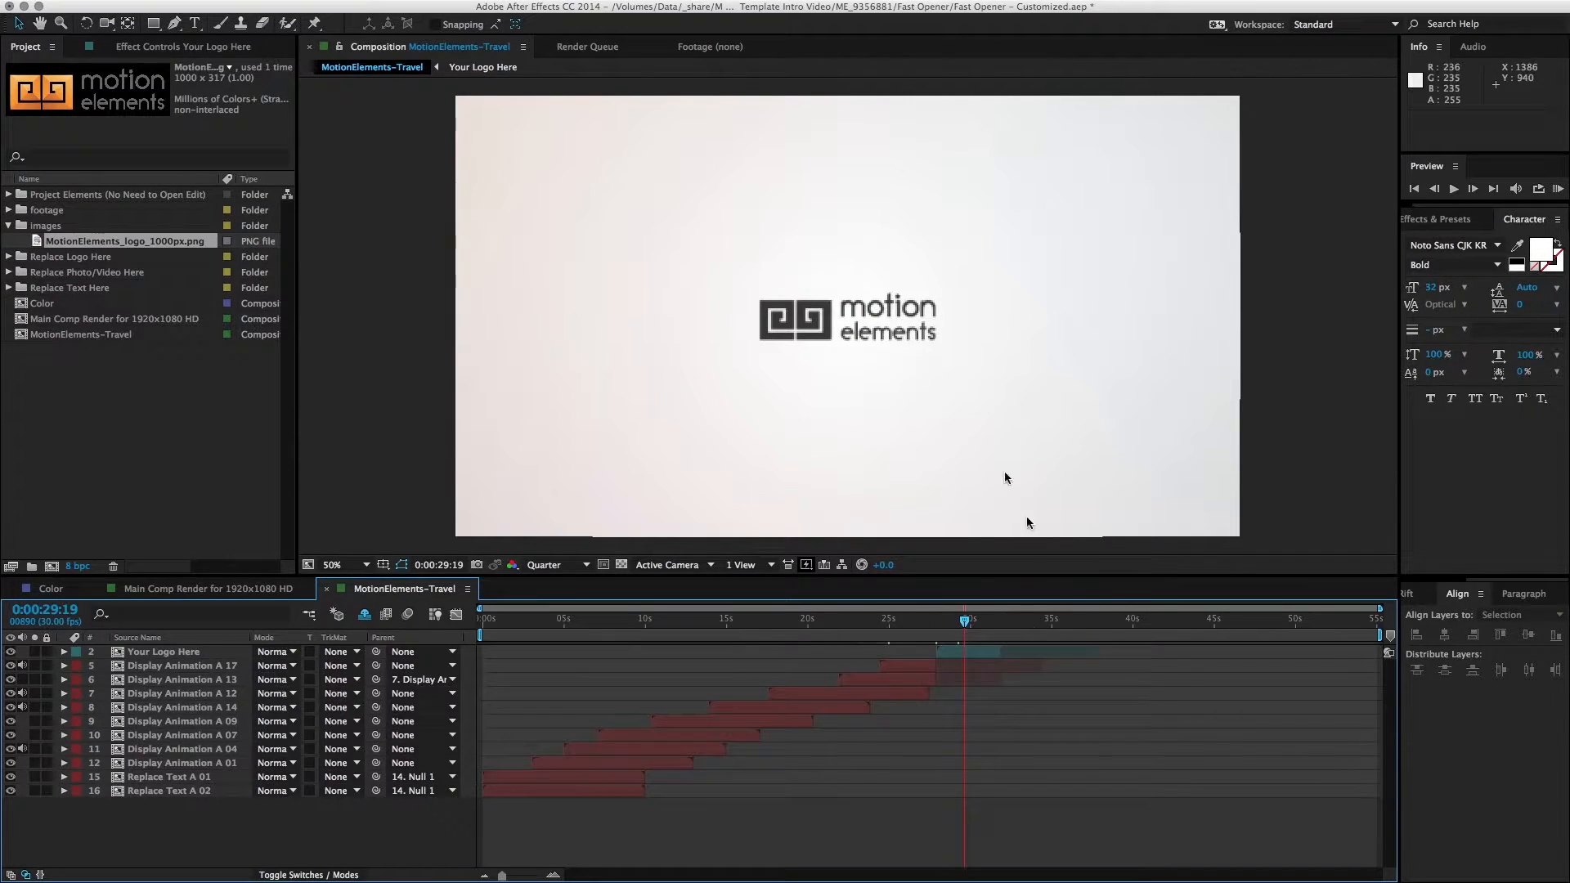
double_click(904, 357)
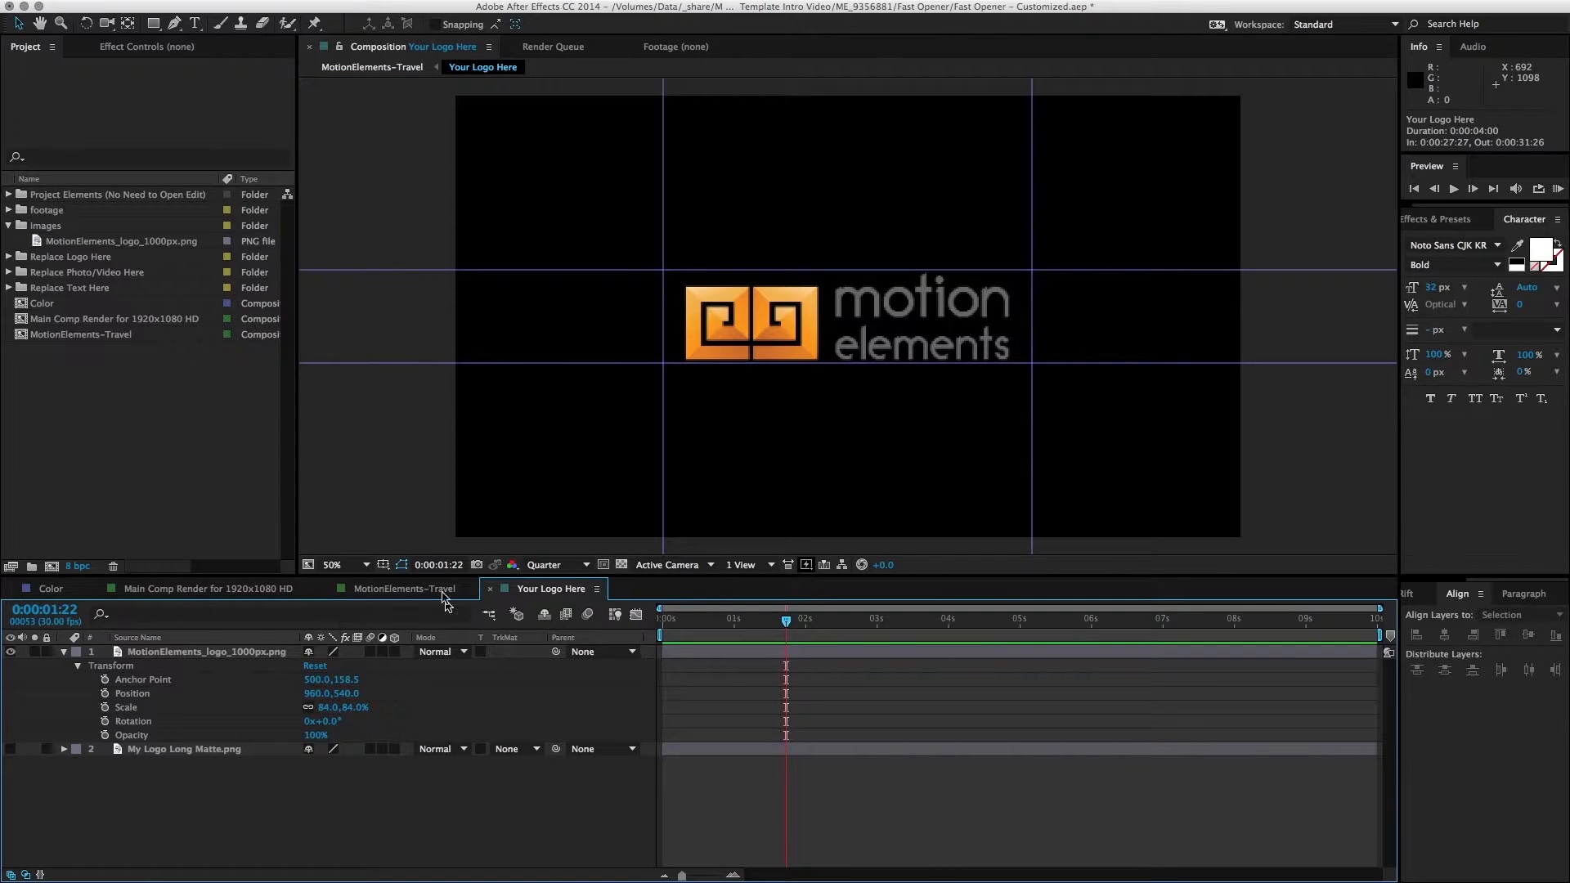
Step: Close the Your Logo Here composition and disable the Fill effect on the Your Logo Here layer in MotionElements-Travel
click(491, 589)
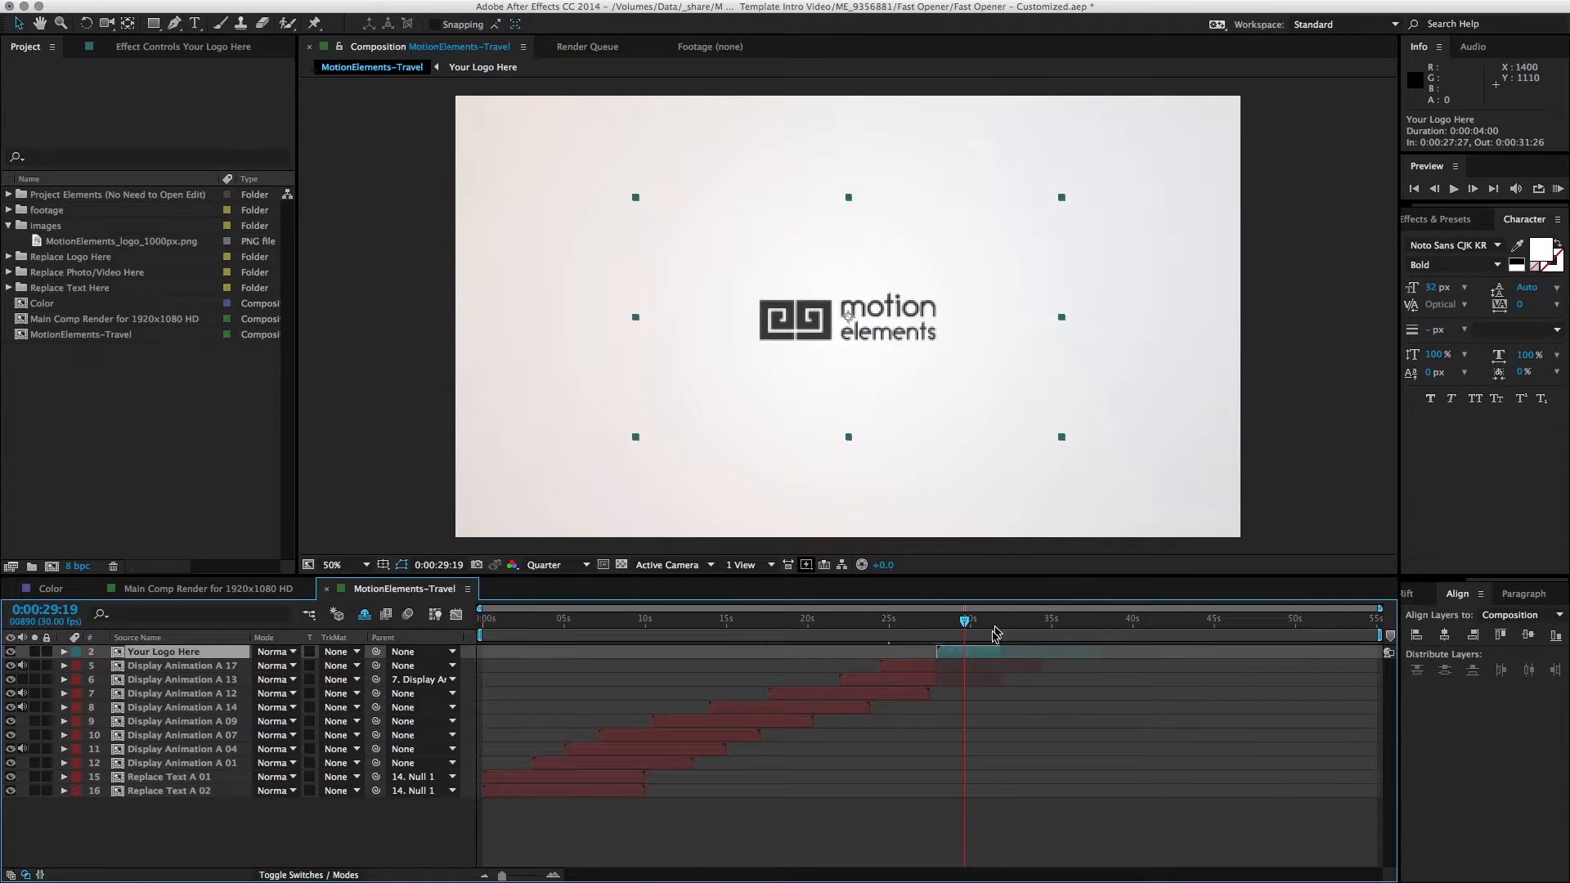
click(143, 47)
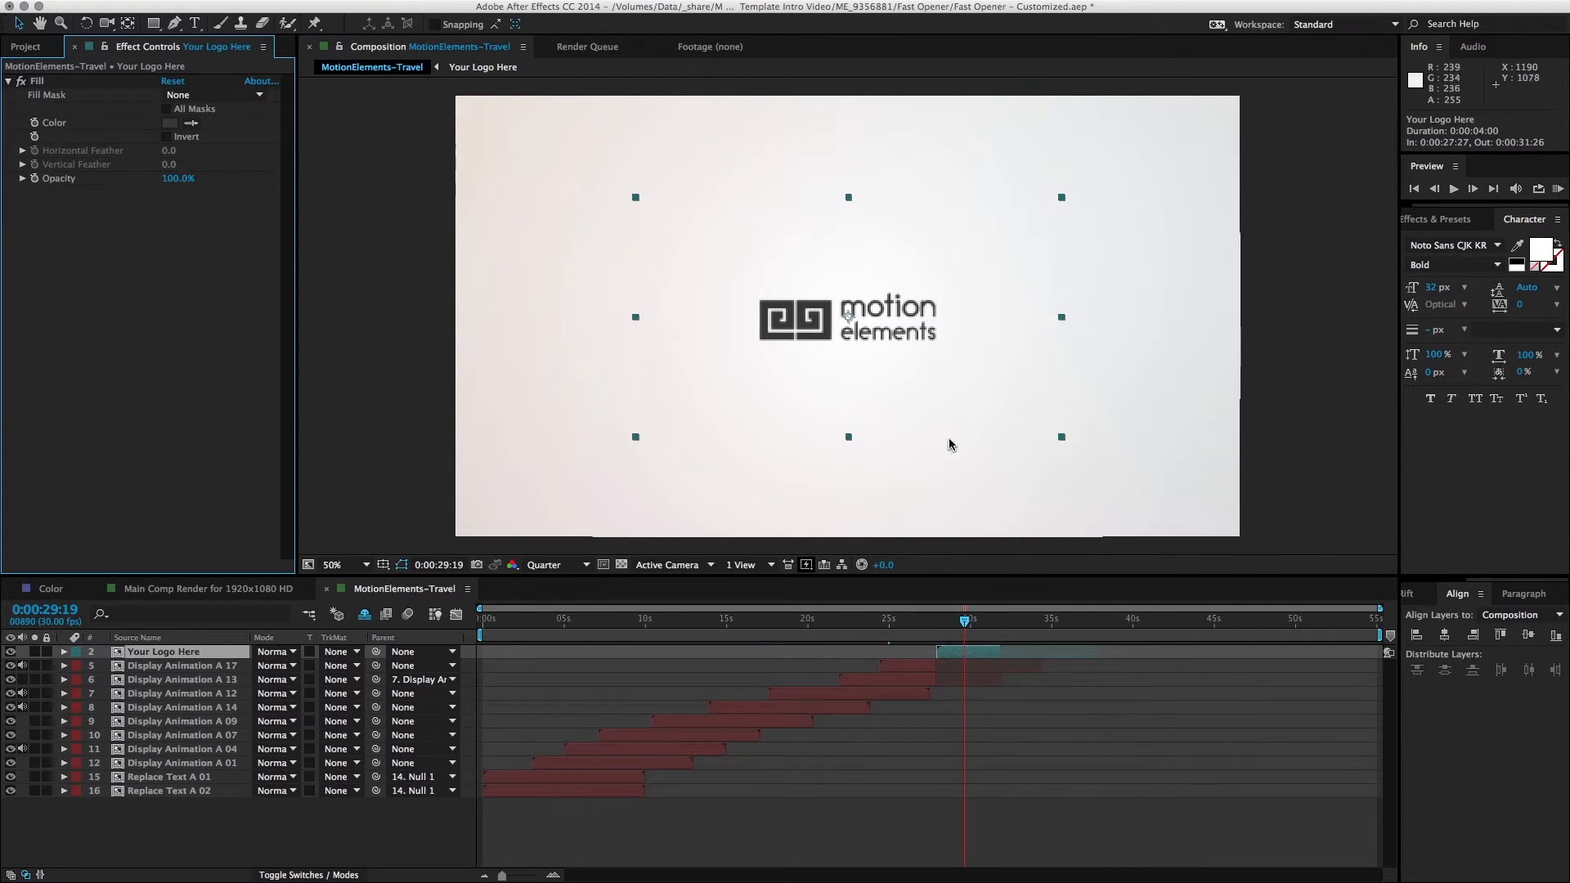
click(22, 82)
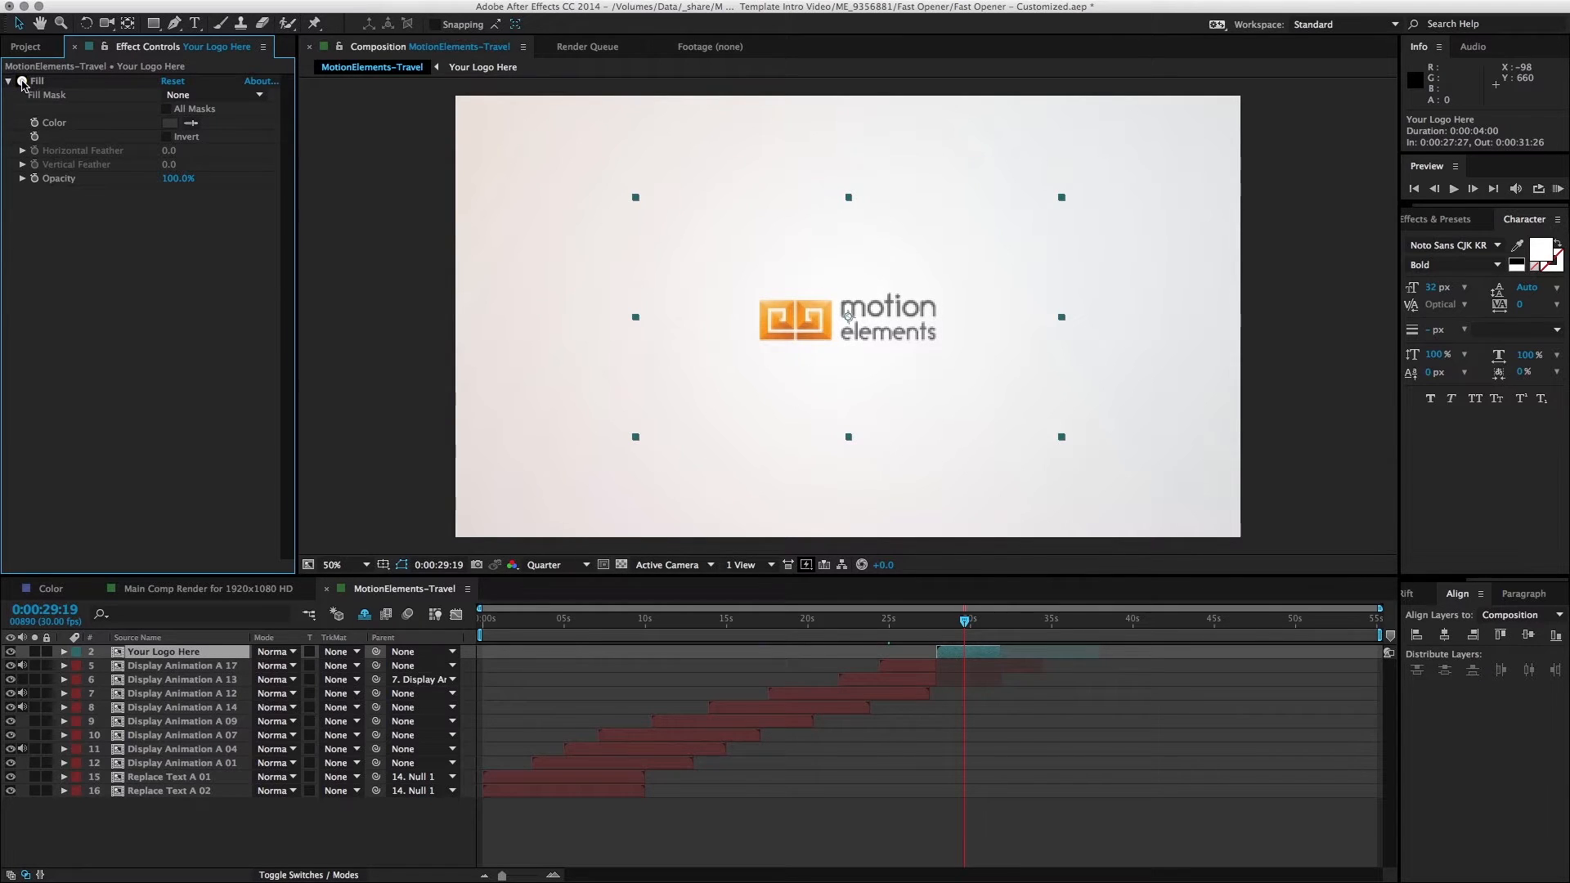
click(22, 82)
click(21, 82)
click(21, 82)
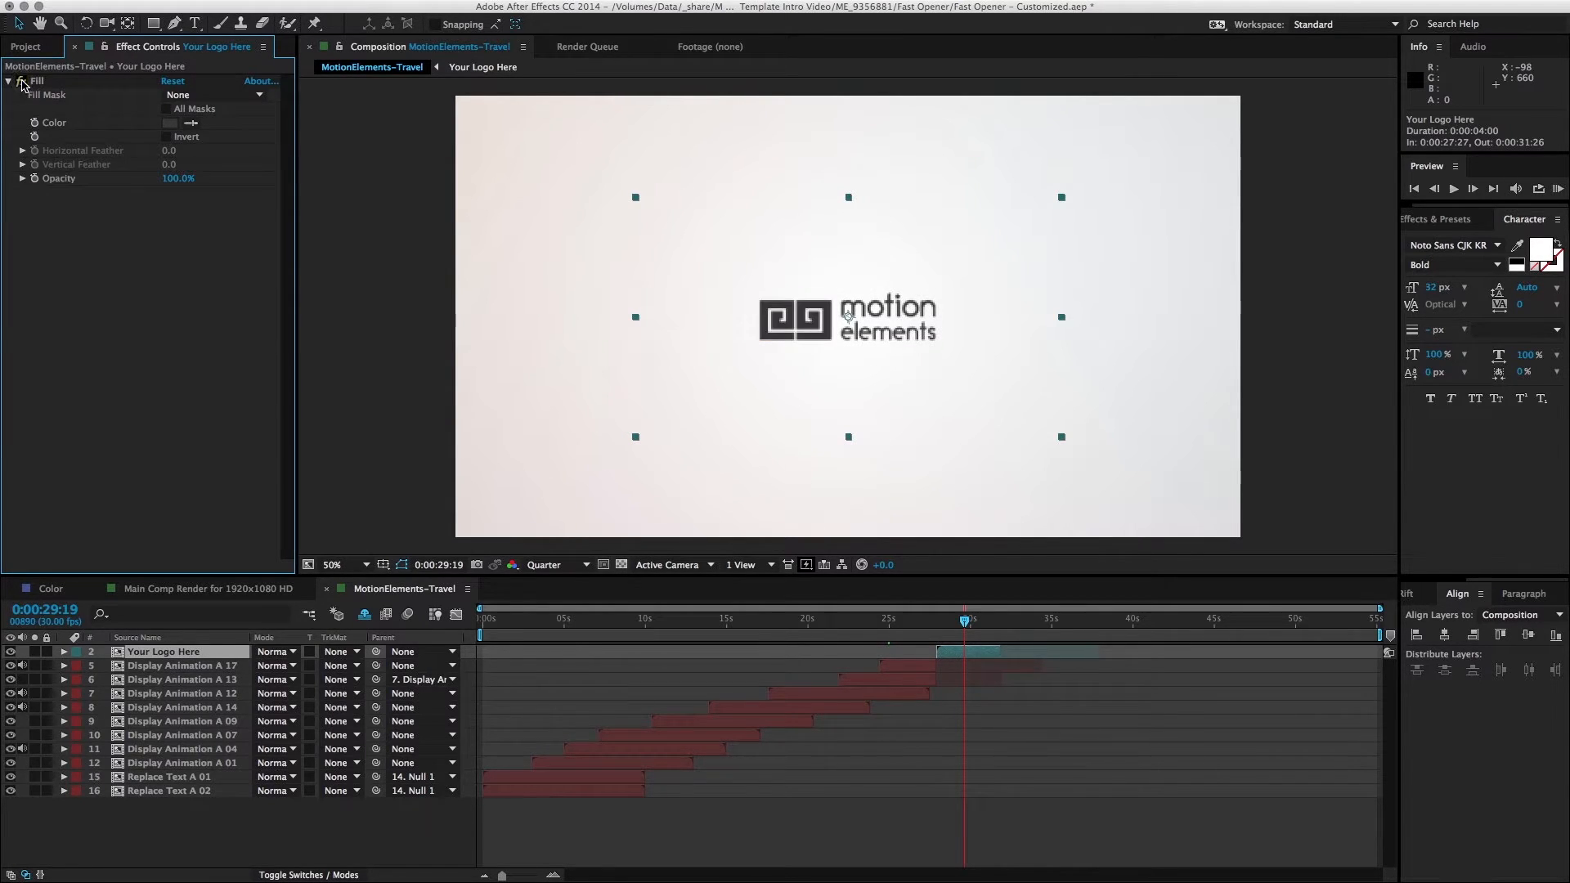
click(21, 82)
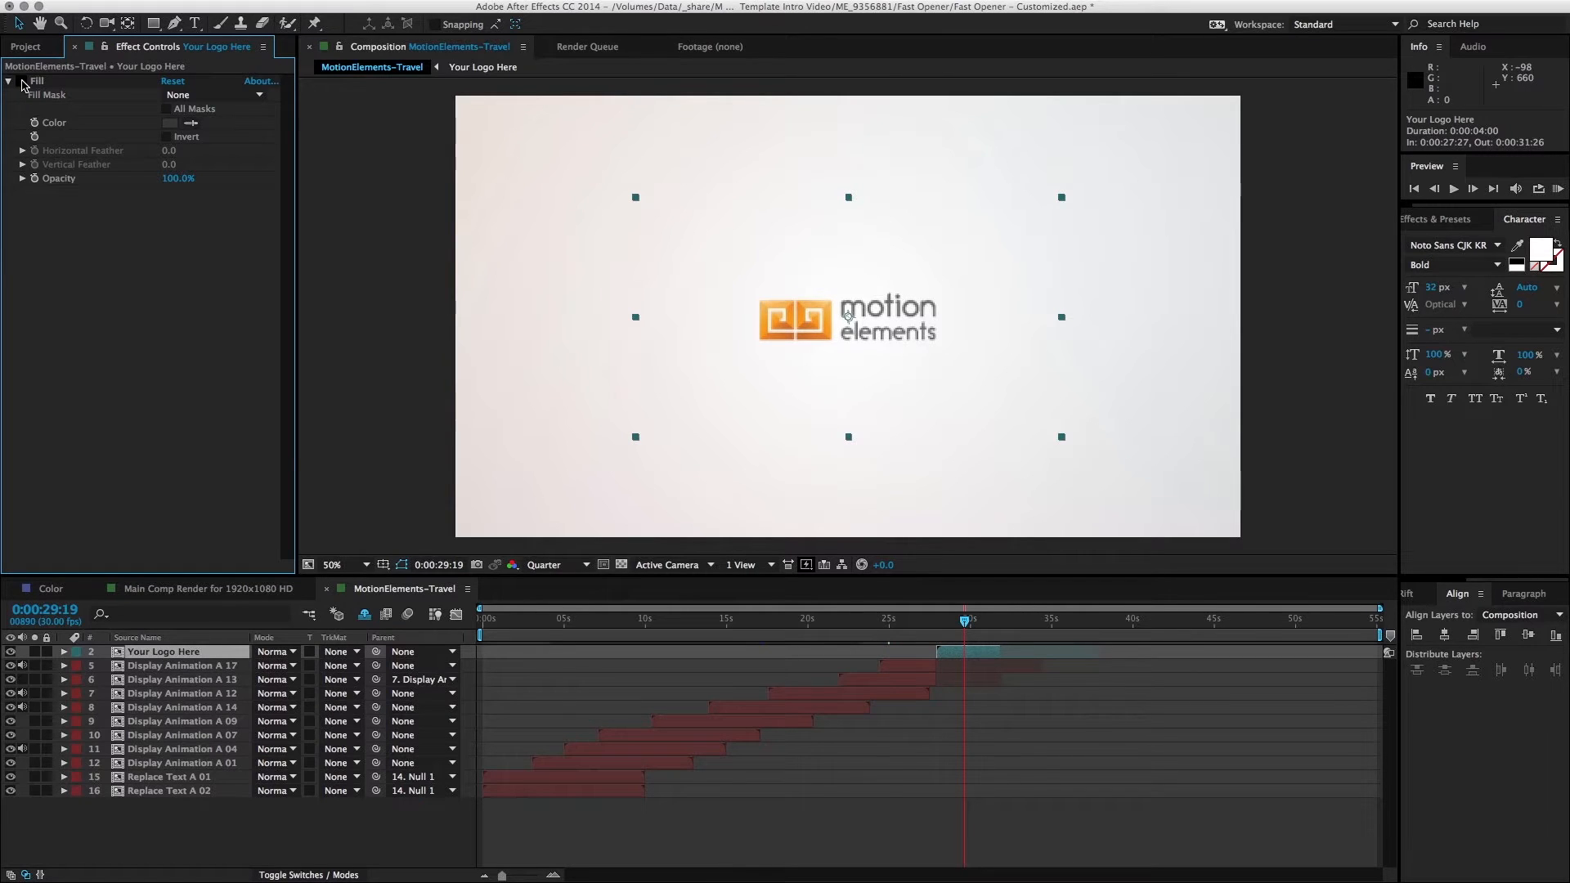
click(21, 82)
click(21, 82)
click(10, 82)
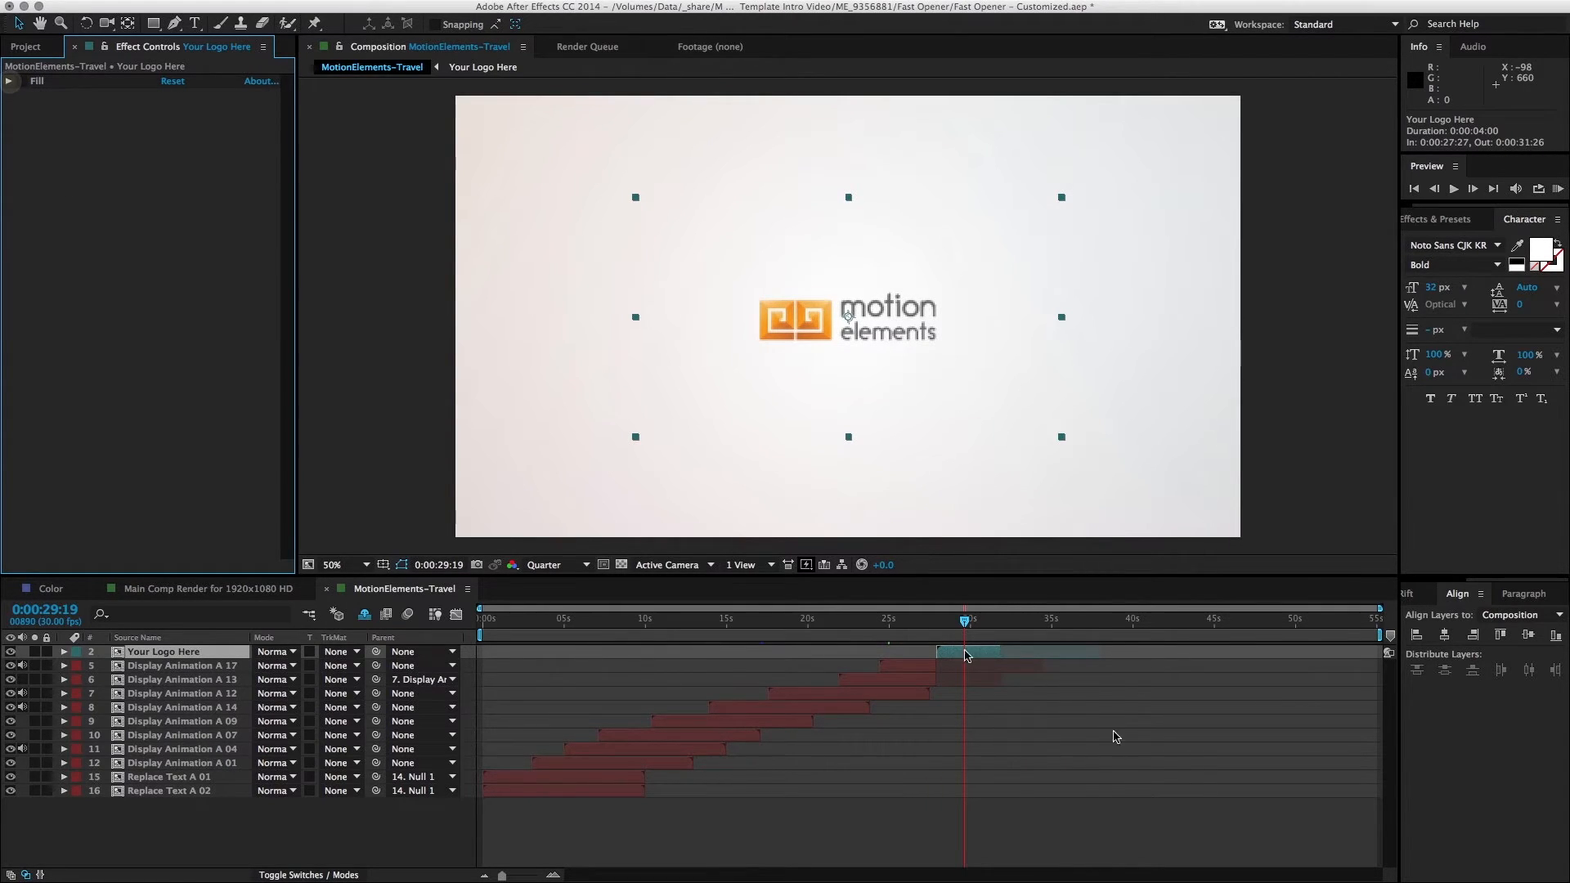
Step: Deselect the logo layer and move the current time of MotionElements-Travel to 0:00:30:00
click(1051, 815)
scroll(966, 658, up, 3)
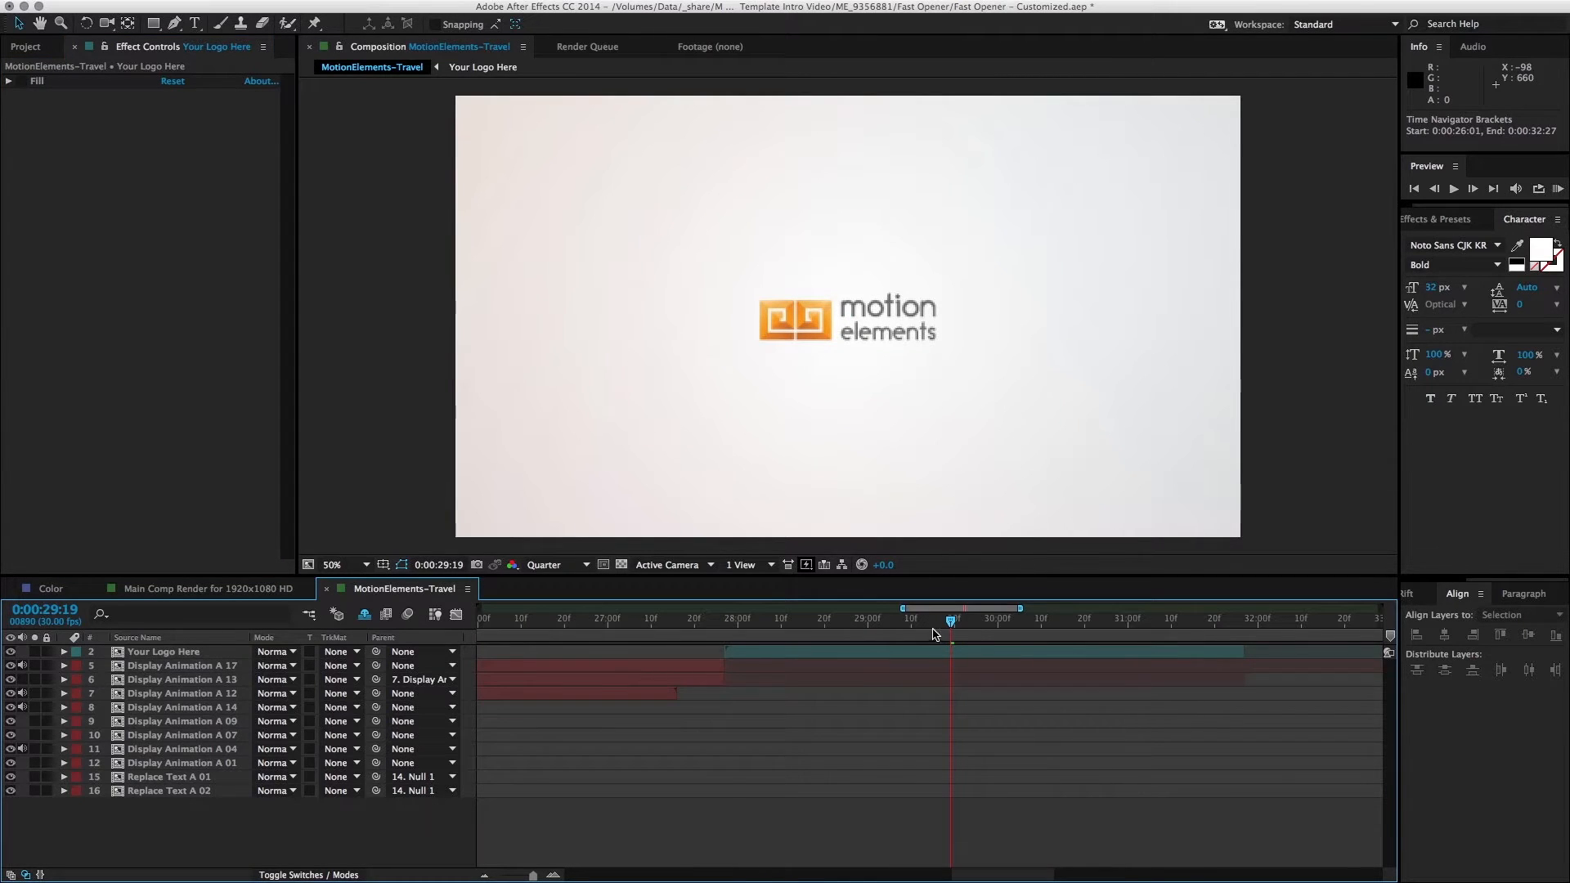
drag(984, 625, 997, 637)
scroll(1037, 687, down, 3)
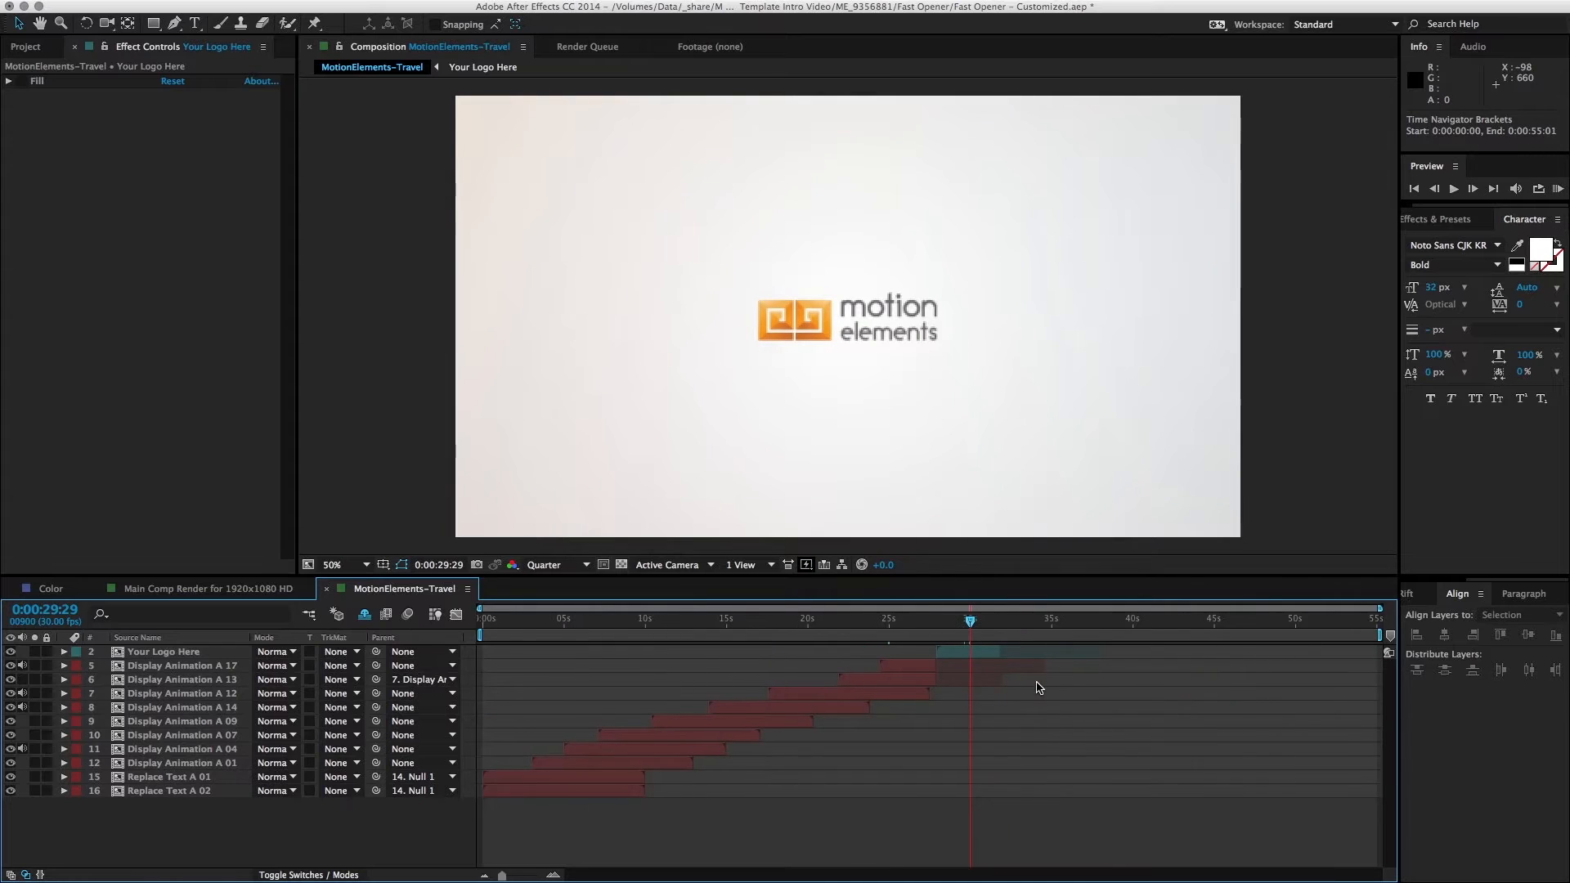
scroll(1006, 679, up, 3)
drag(723, 626, 725, 622)
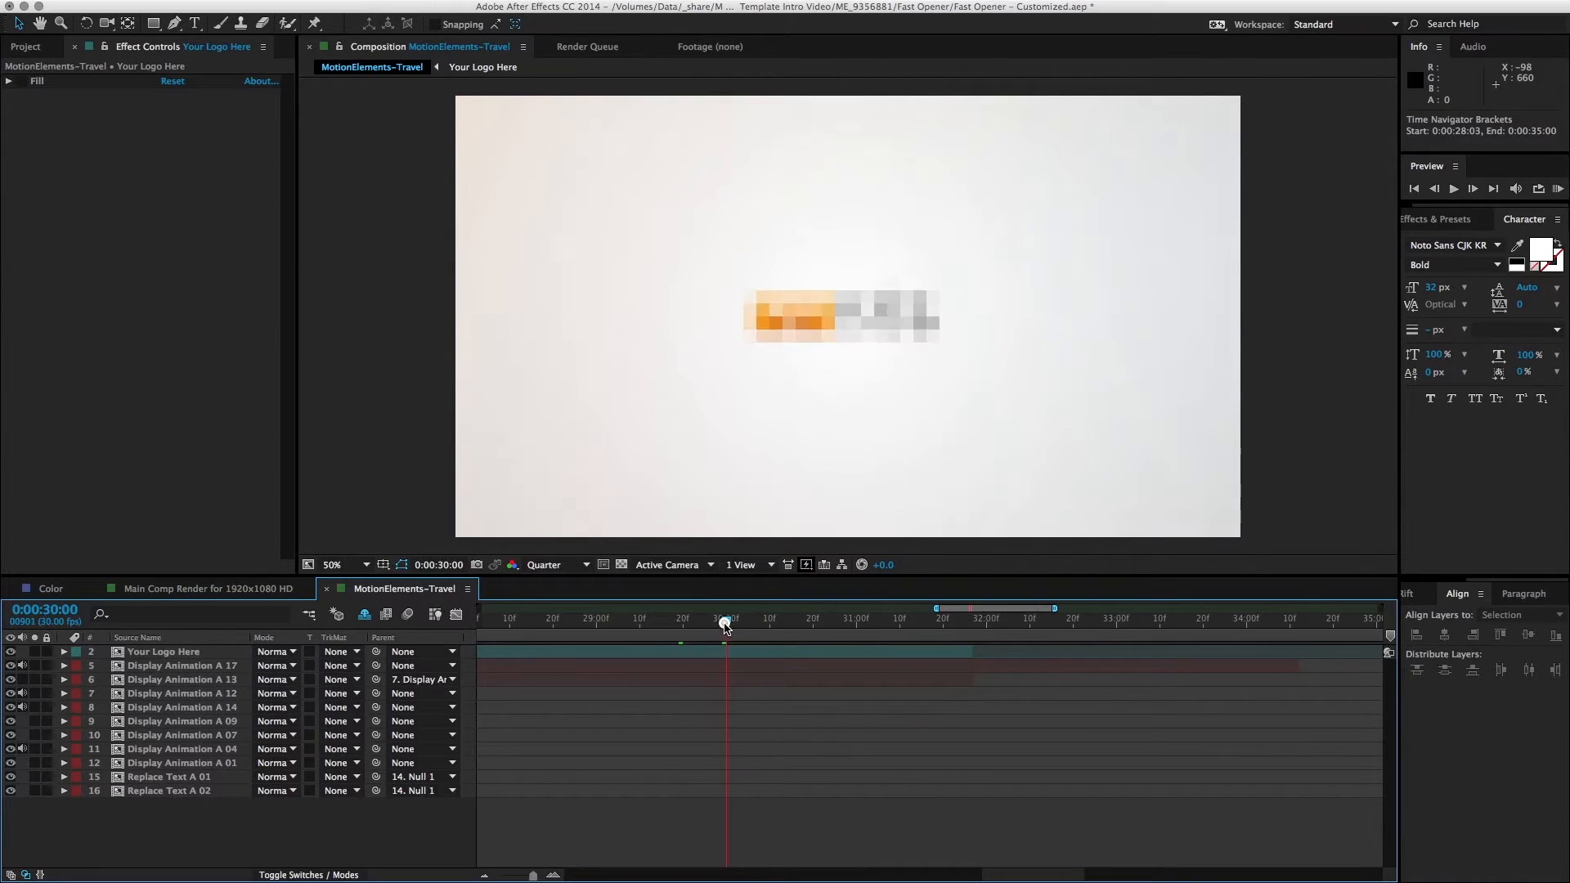
scroll(812, 687, down, 5)
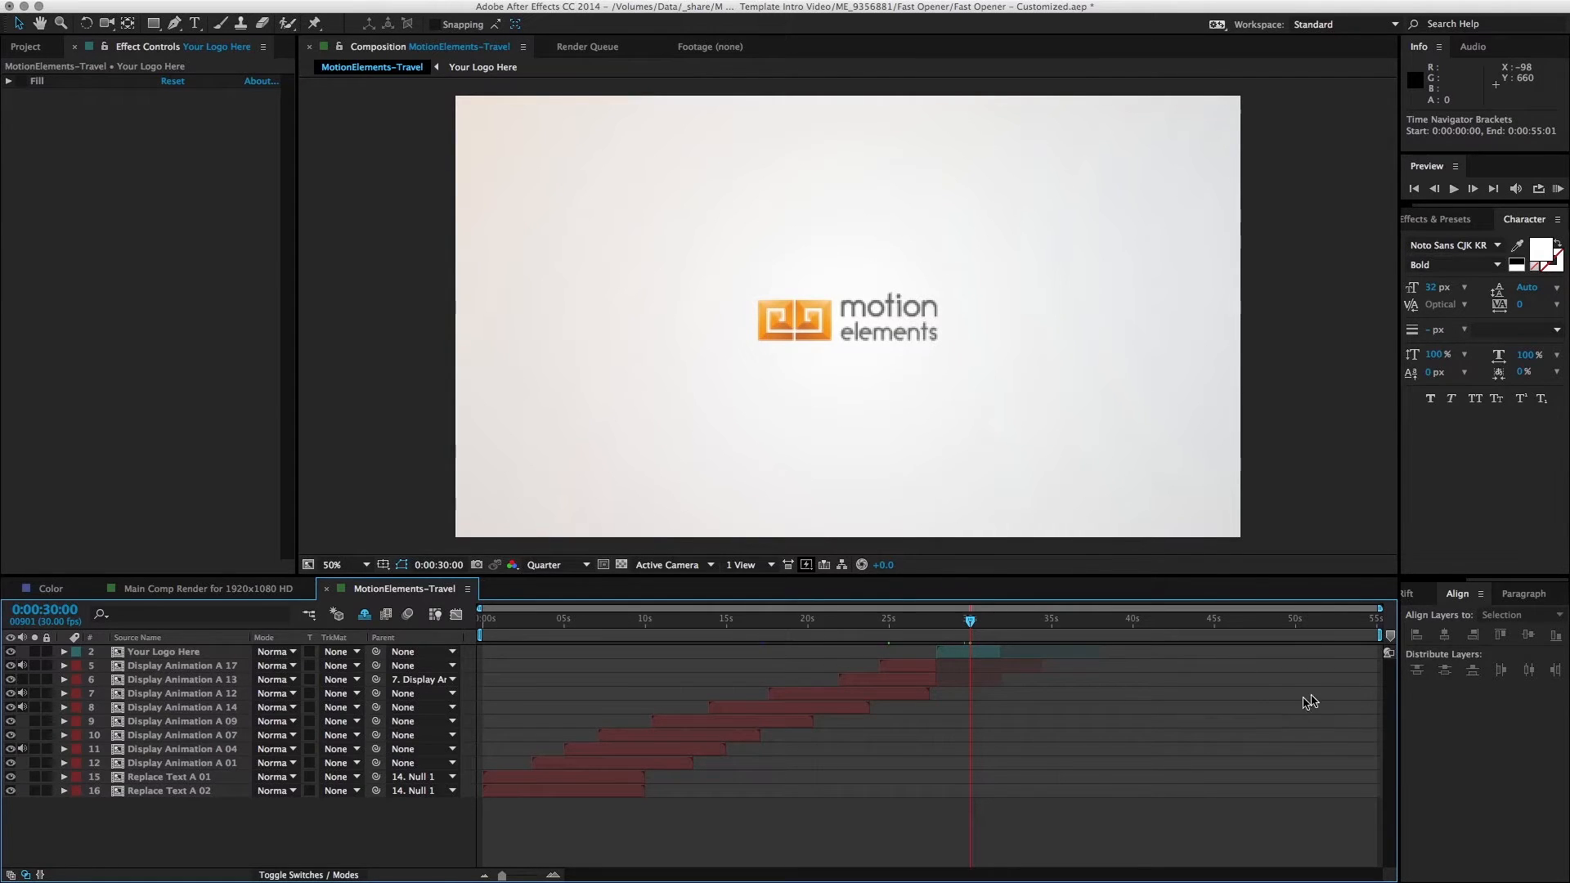
Step: Trim the end of the MotionElements-Travel work area to 0:00:29:29, for a duration of 0:00:30:00
drag(1380, 636, 976, 663)
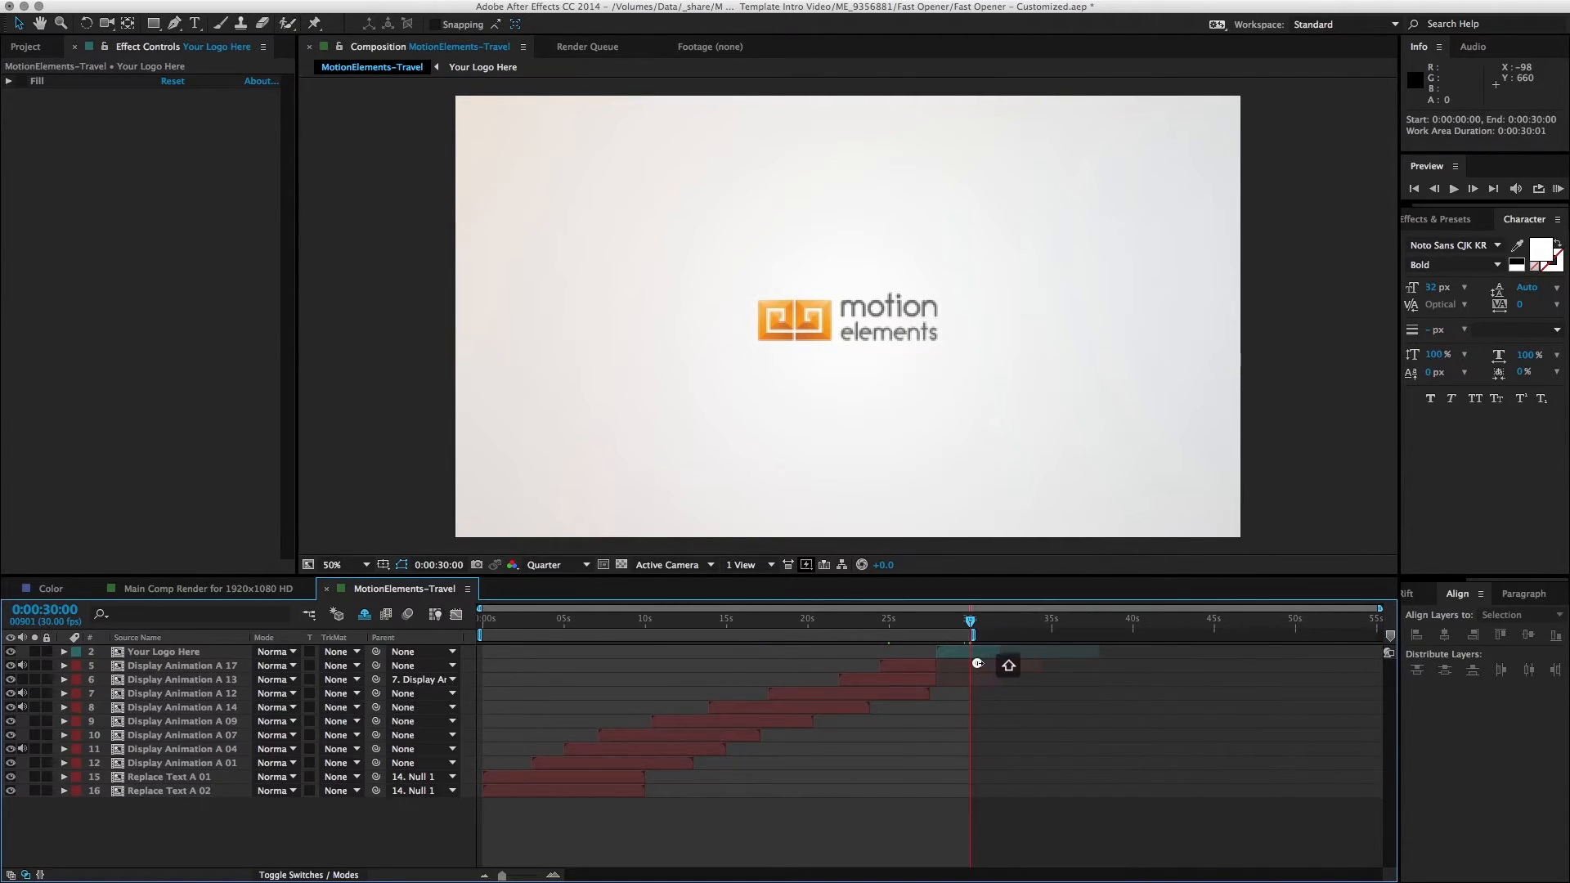
scroll(966, 651, up, 4)
scroll(966, 650, up, 1)
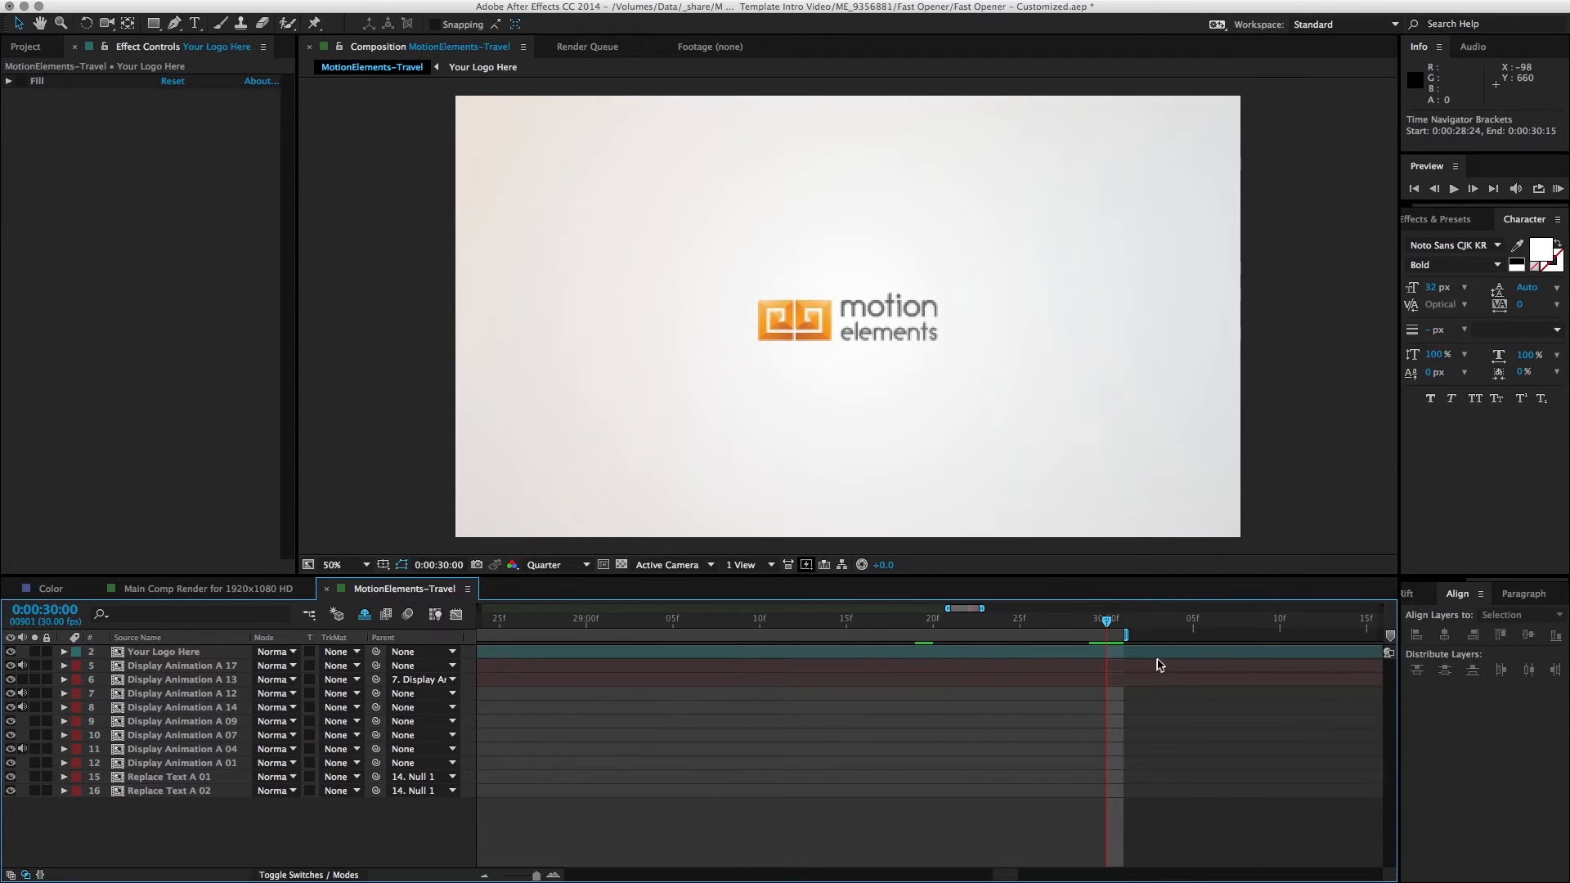
drag(1126, 635, 1108, 632)
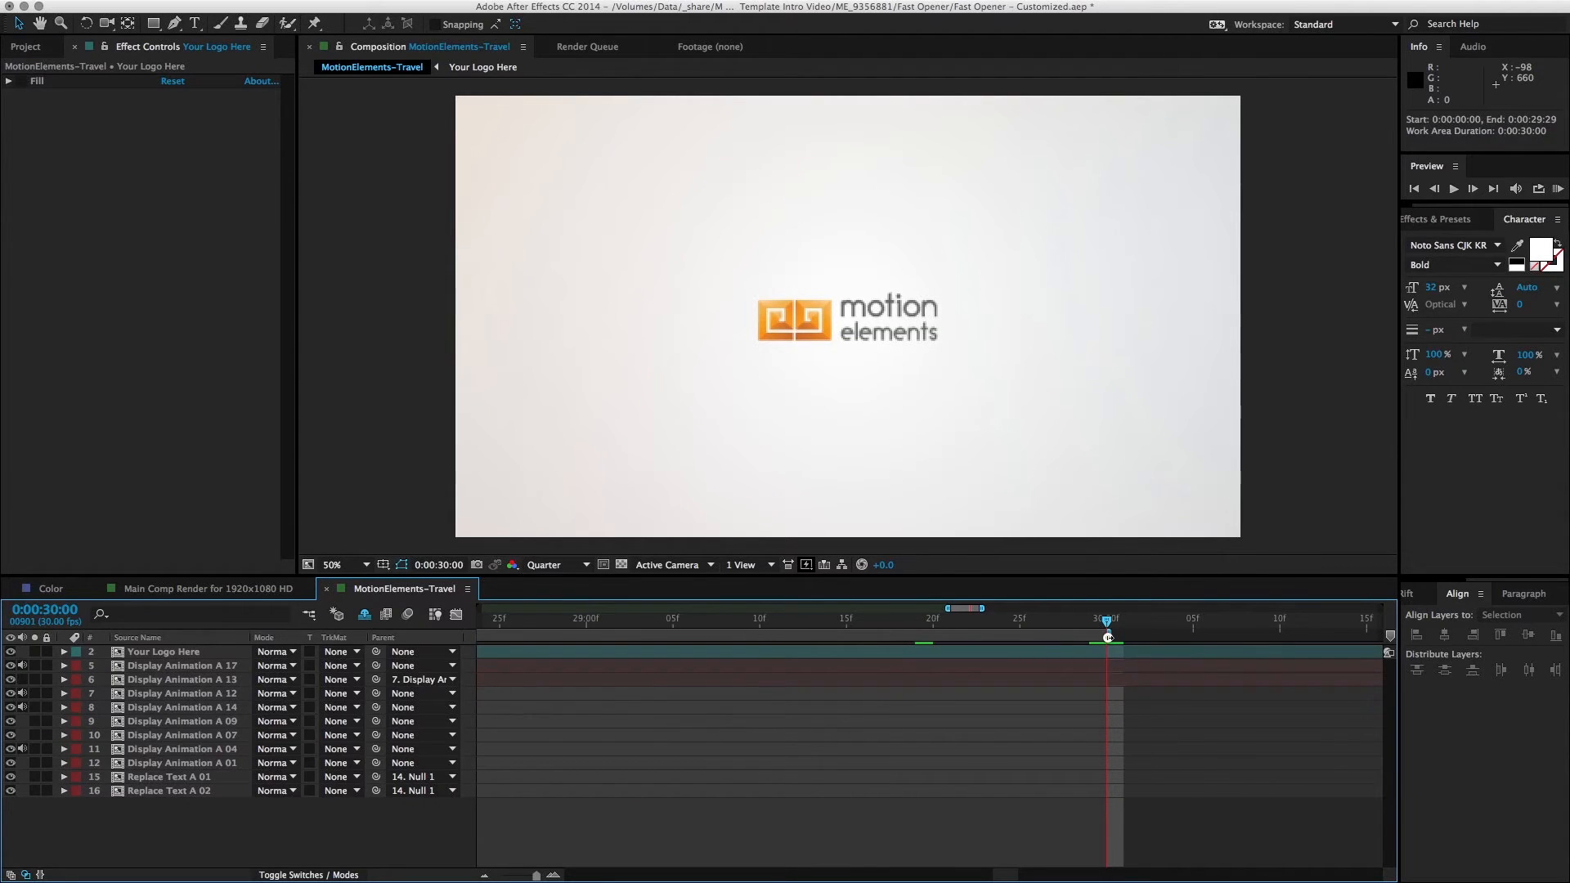
scroll(1117, 684, down, 5)
key(minus)
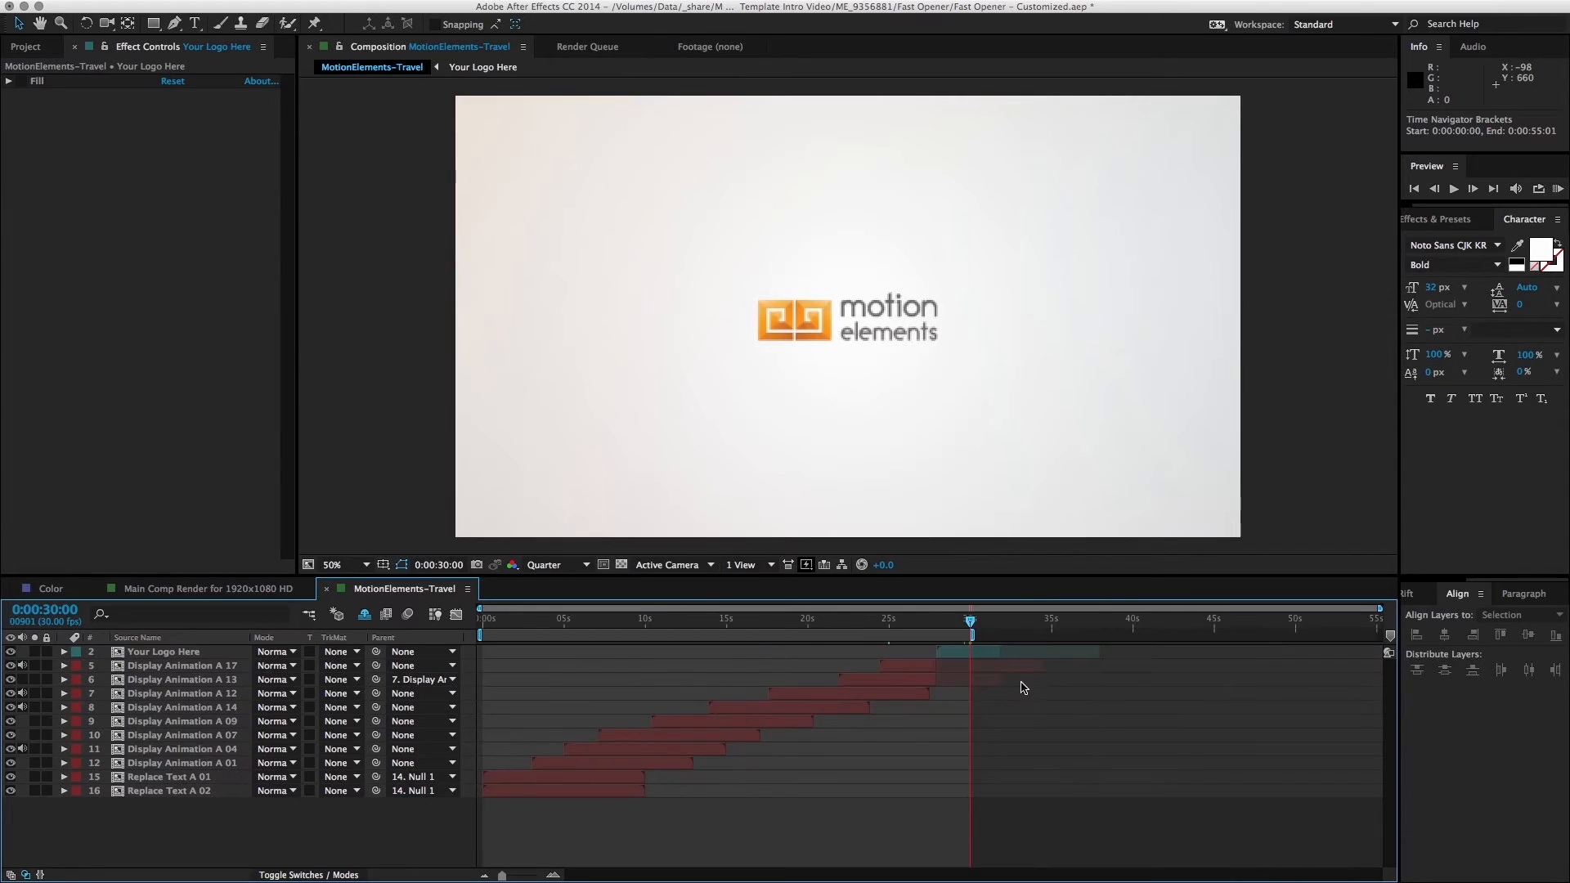
Step: Set the MotionElements-Travel preview resolution to Half and return the current time to 0:00:00:00
drag(965, 627, 912, 623)
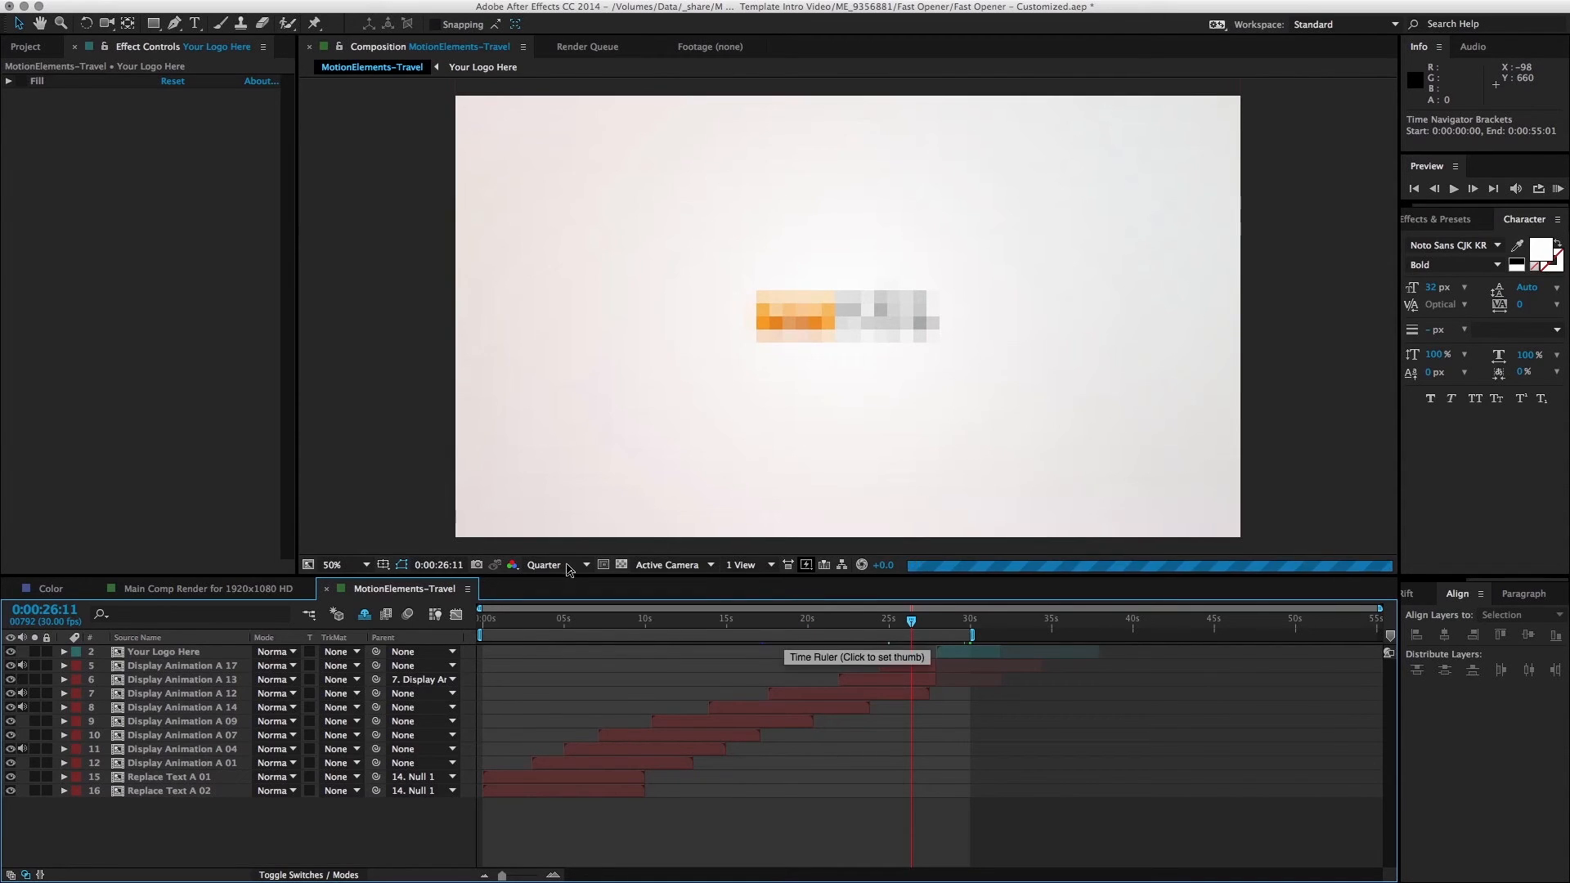
key(Caps_Lock)
click(564, 565)
click(579, 625)
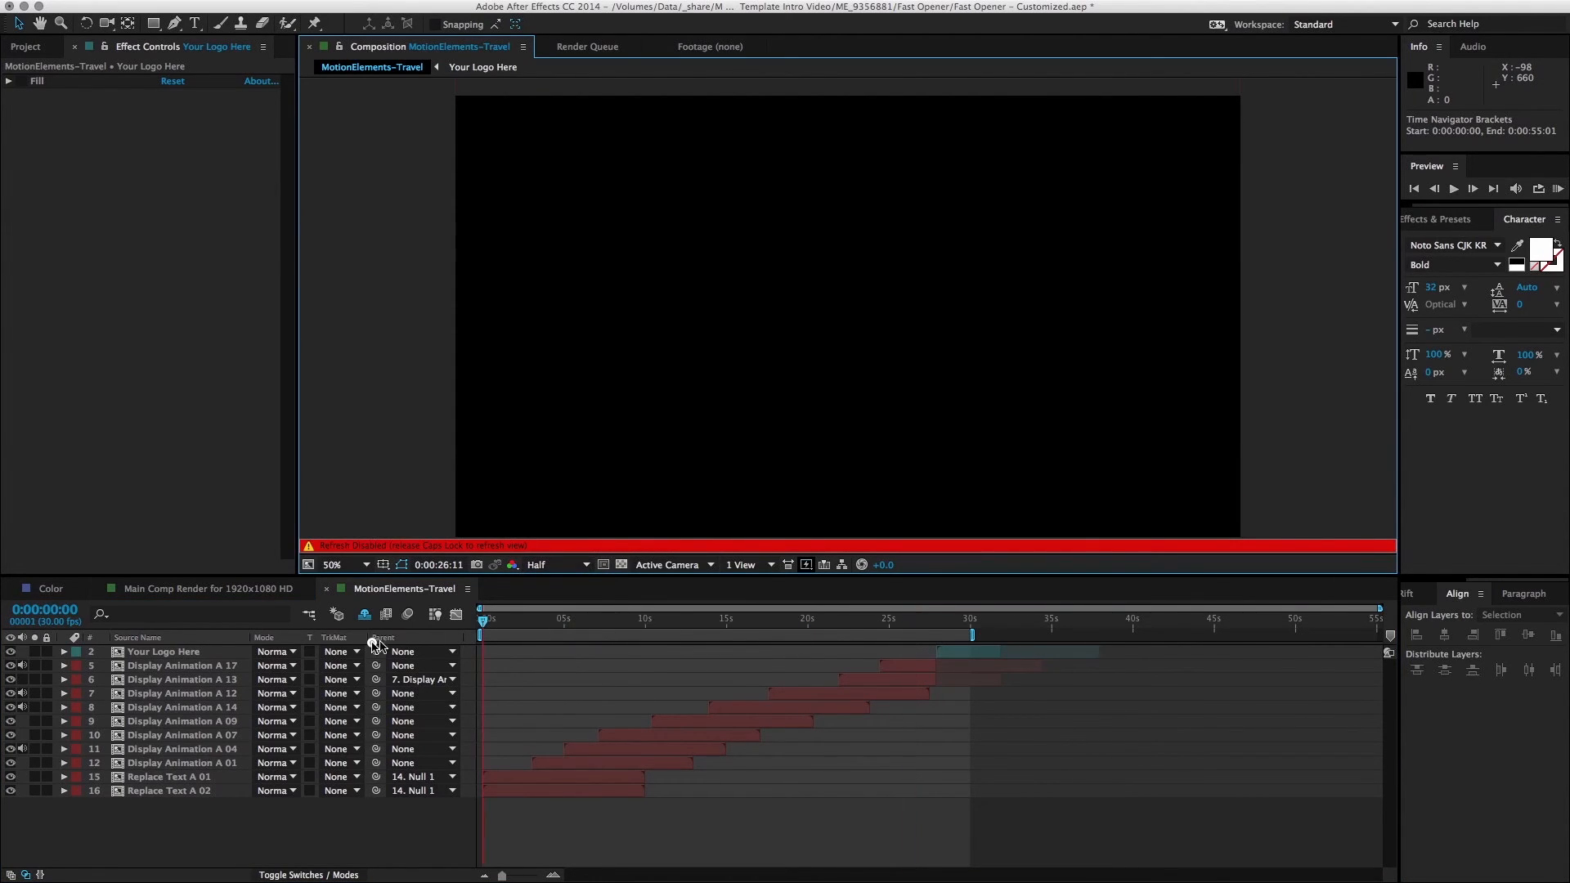
key(Home)
key(Caps_Lock)
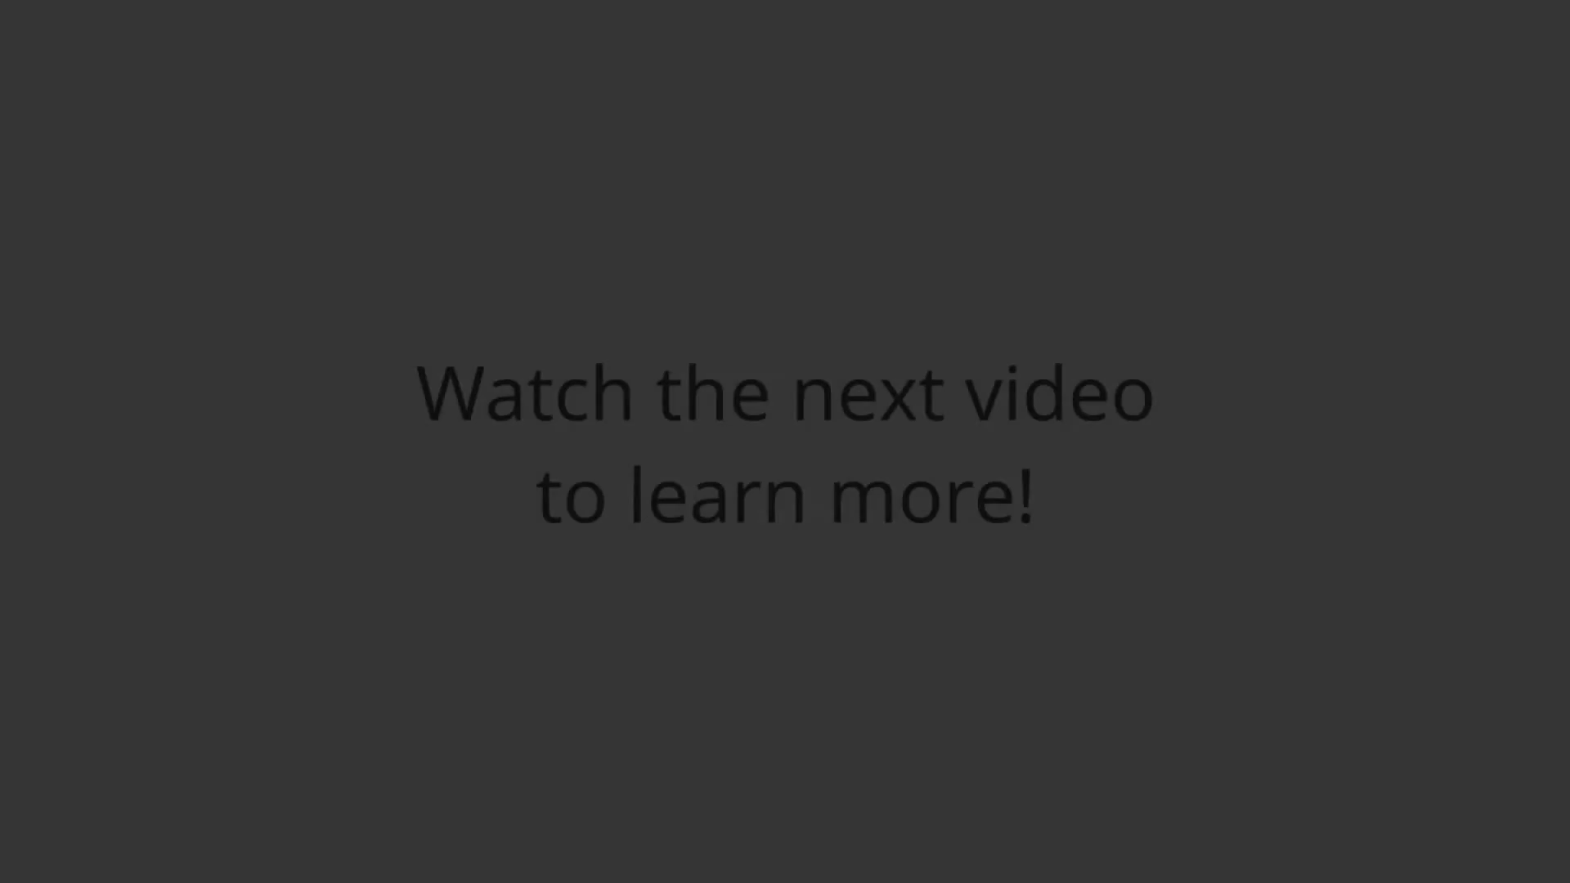